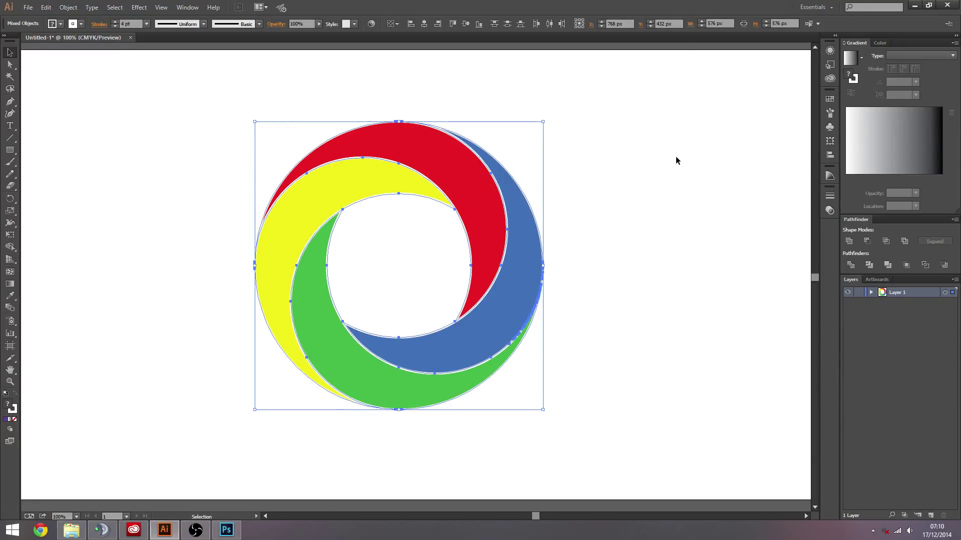
- Select and deselect the four swirl ring shapes in the existing file
click(634, 156)
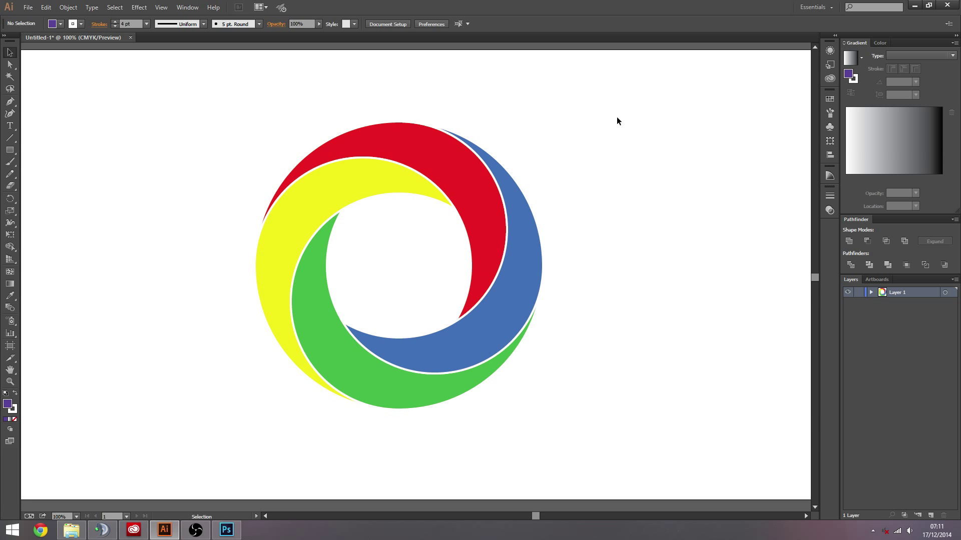
drag(667, 104, 142, 419)
drag(187, 446, 659, 104)
click(163, 129)
drag(167, 103, 651, 397)
click(658, 395)
drag(618, 122, 195, 422)
click(634, 337)
- Start a new document with Pixels as the measurement unit
click(27, 7)
click(30, 20)
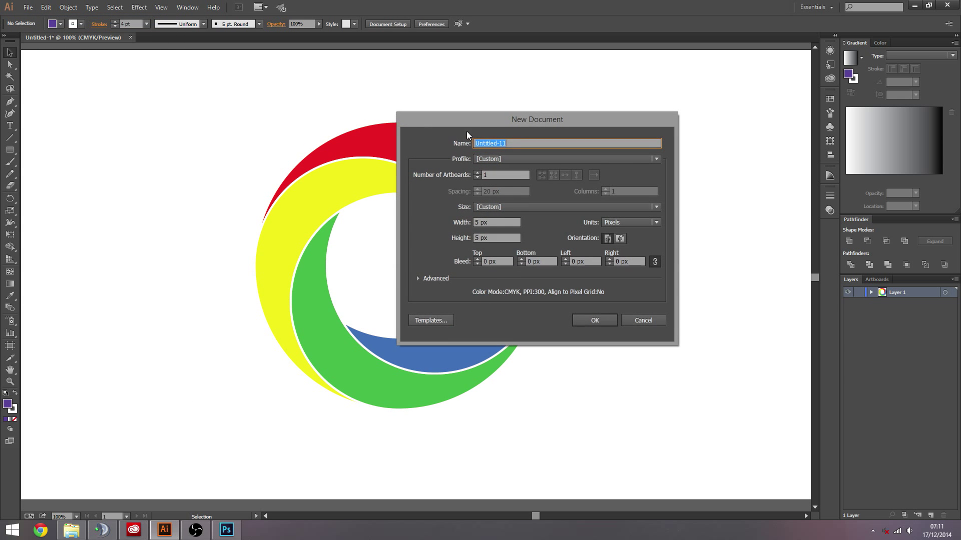
drag(466, 131, 398, 133)
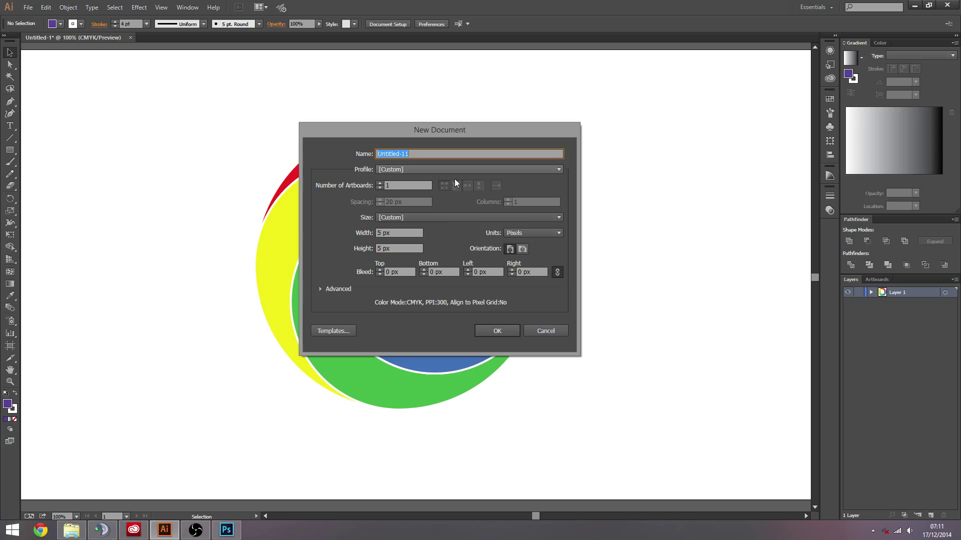
click(416, 248)
click(400, 233)
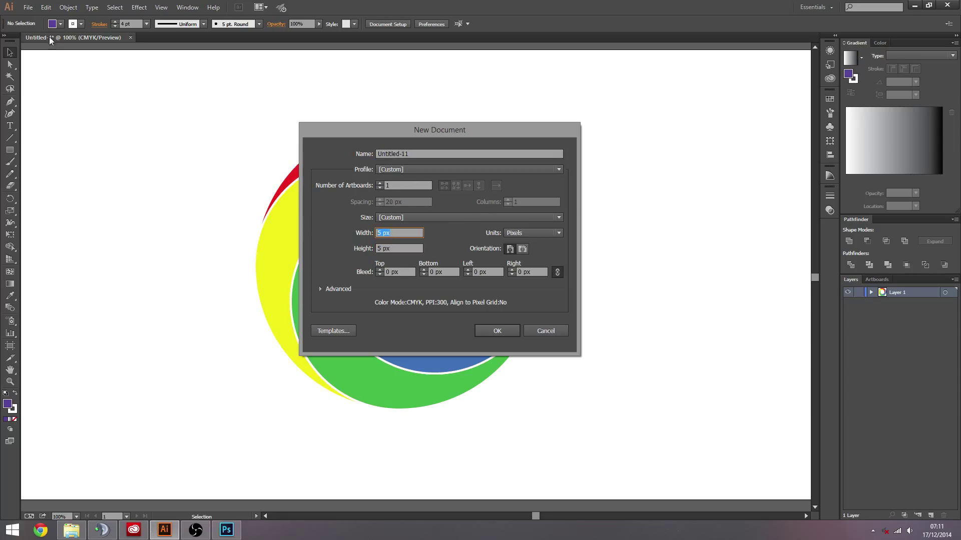
mouse_move(481, 134)
mouse_down()
mouse_move(443, 159)
mouse_move(461, 197)
mouse_move(488, 150)
mouse_up()
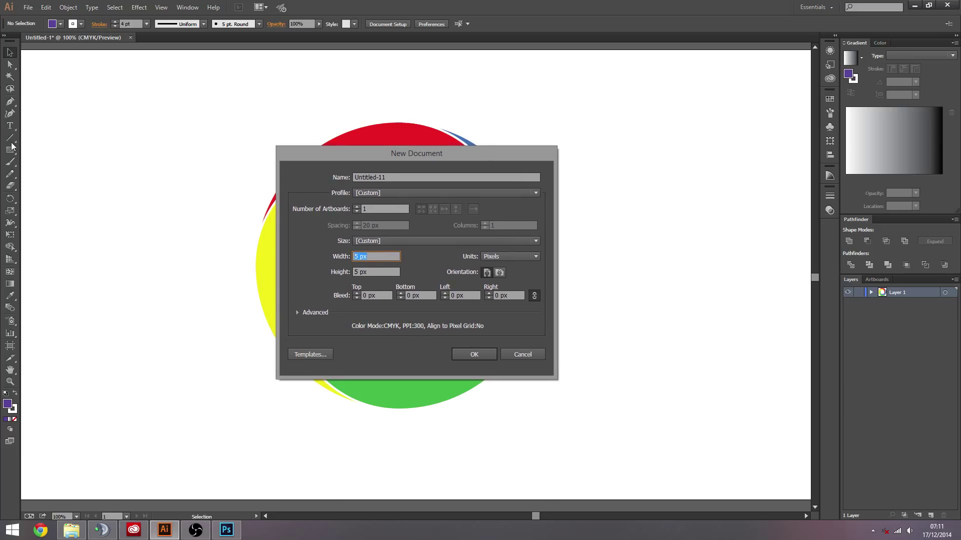
drag(396, 154, 368, 151)
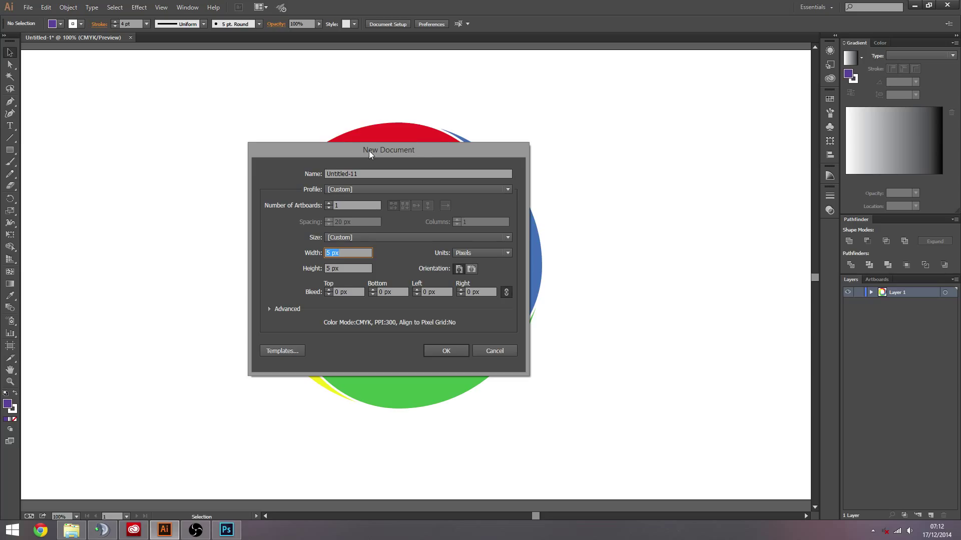
drag(368, 151, 417, 161)
drag(472, 175, 513, 177)
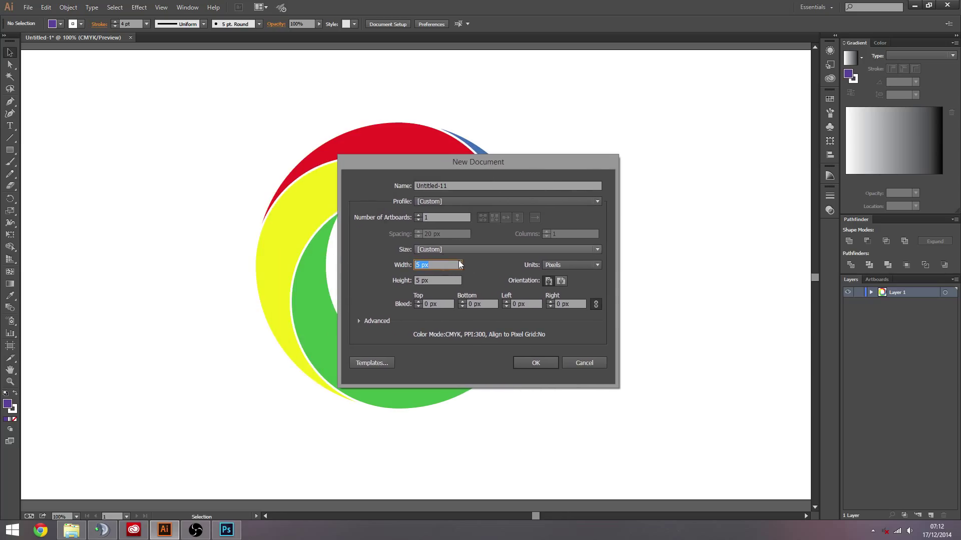
click(439, 263)
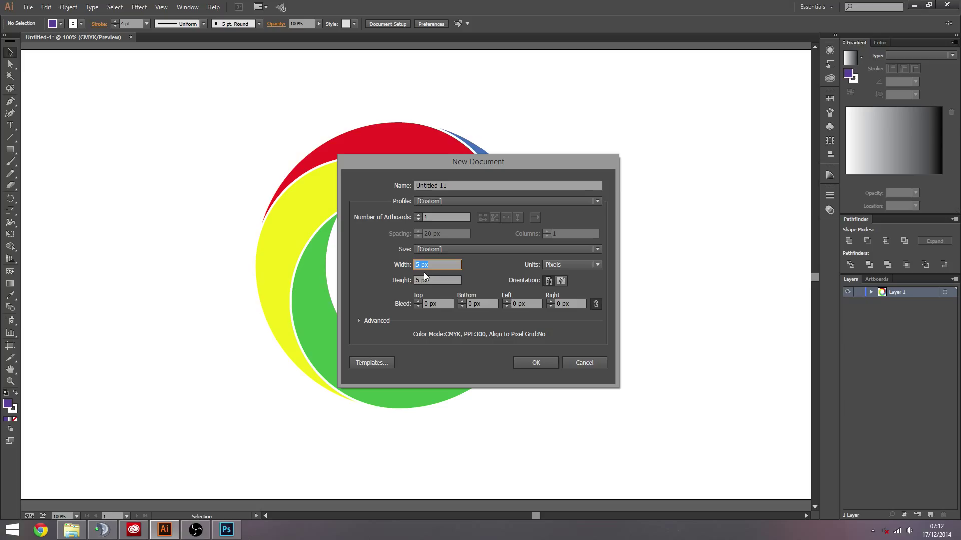
drag(514, 170, 520, 179)
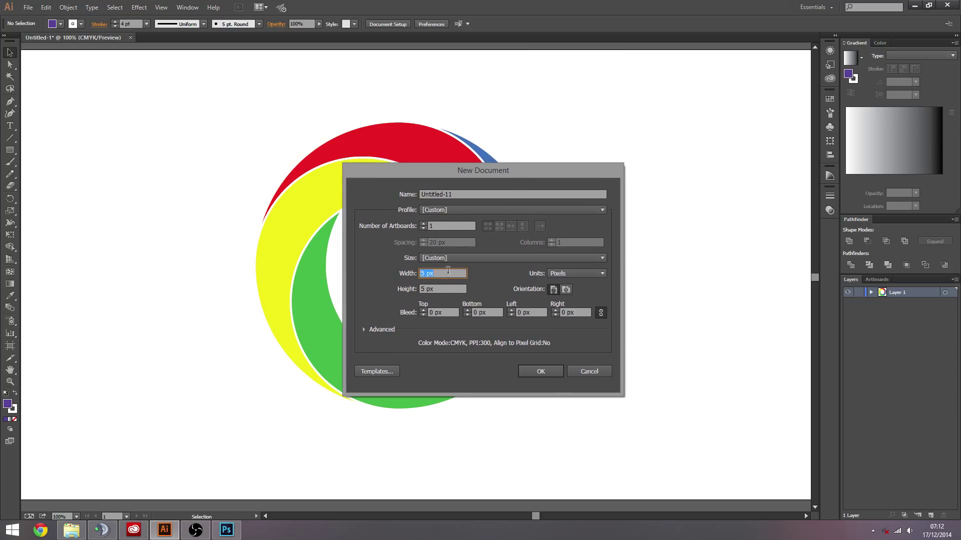
click(556, 273)
click(557, 272)
- Set width and height to 1000 px in pixels and create the document
text(1000)
key(Tab)
text(1)
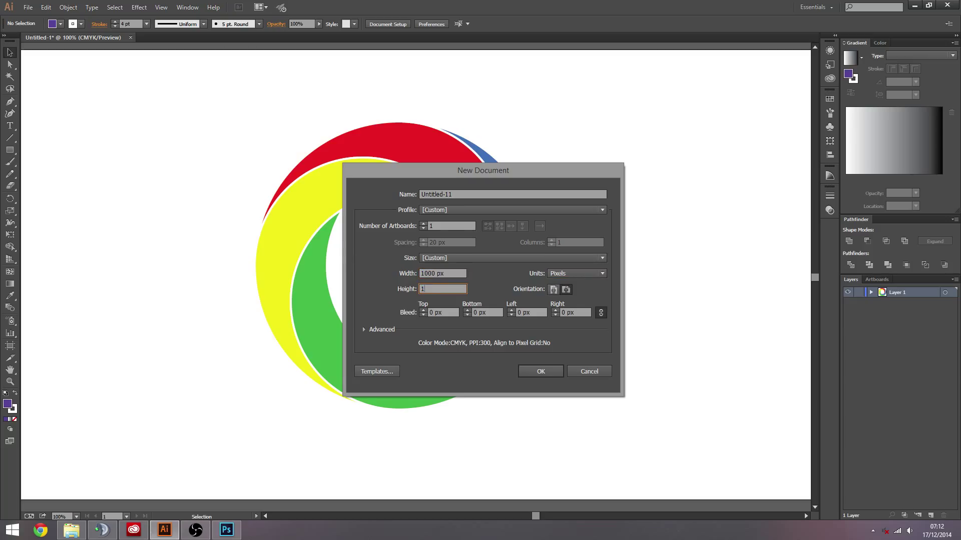
text(000)
drag(494, 170, 507, 179)
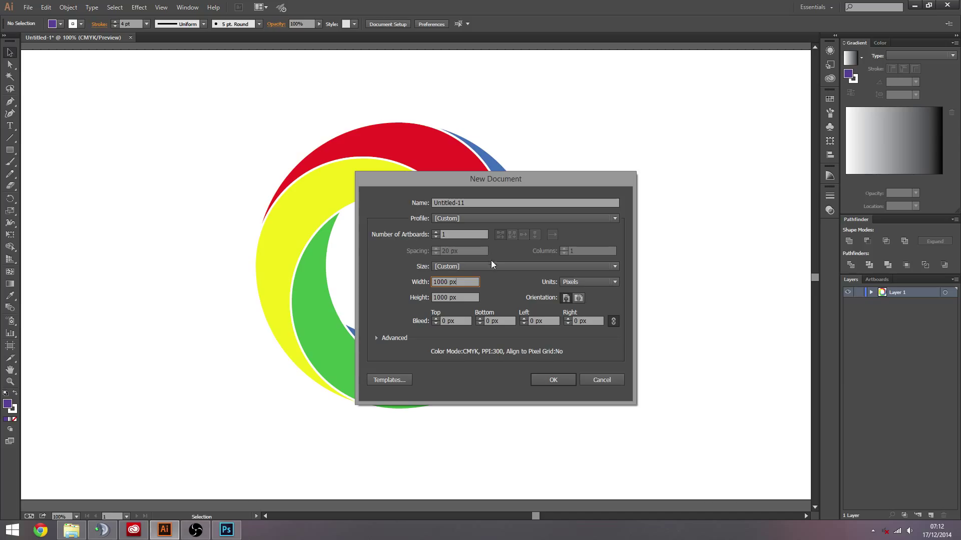
click(461, 296)
click(469, 282)
drag(513, 177, 492, 187)
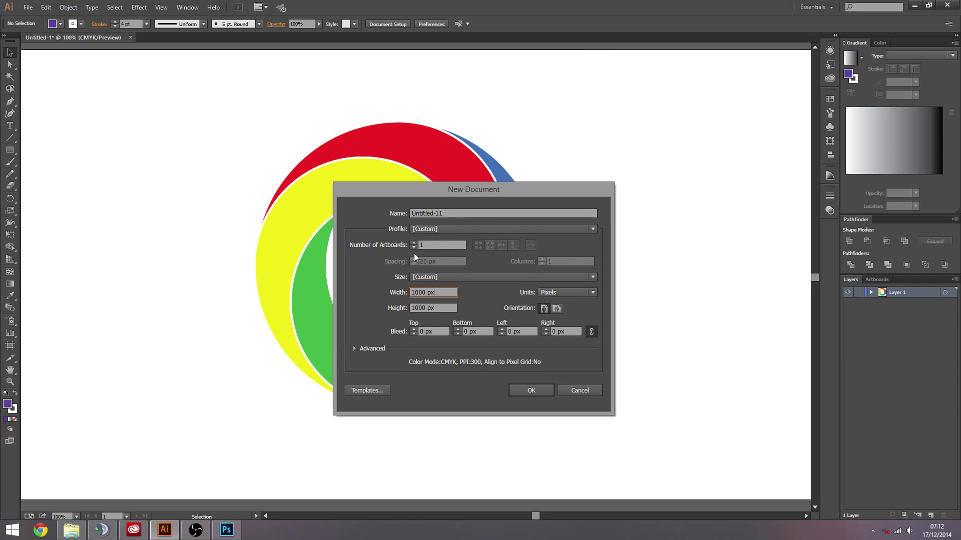
drag(481, 189, 486, 192)
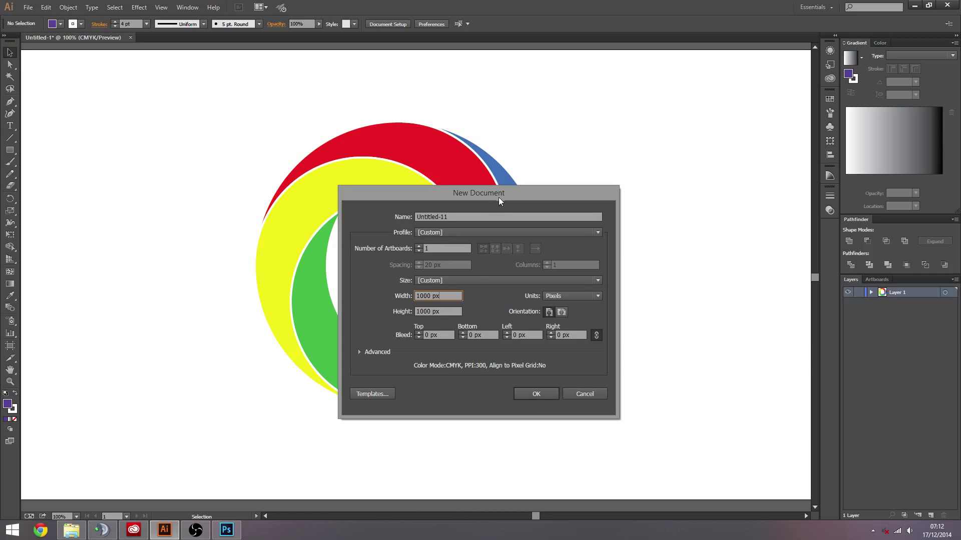
drag(498, 197, 484, 199)
key(Tab)
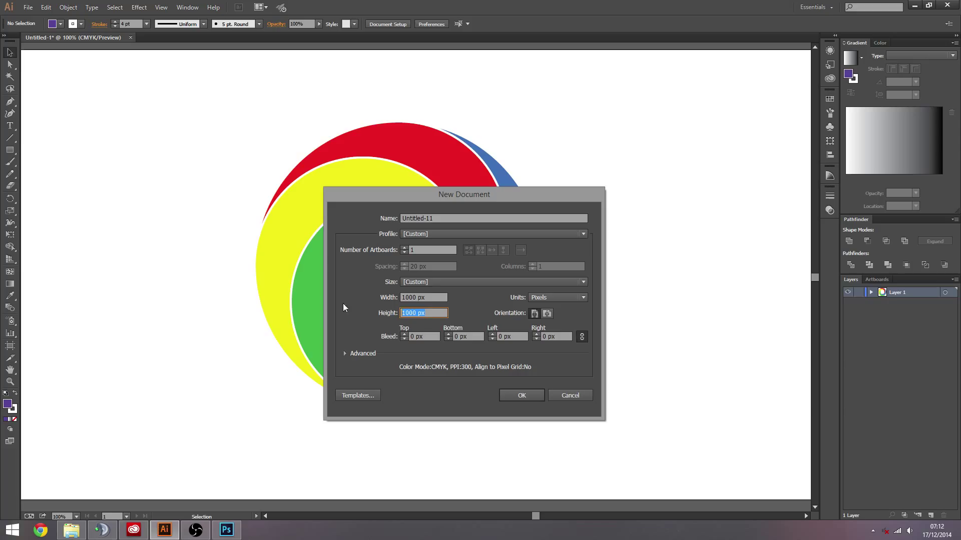
key(shift+Tab)
key(Tab)
key(shift+Tab)
click(539, 298)
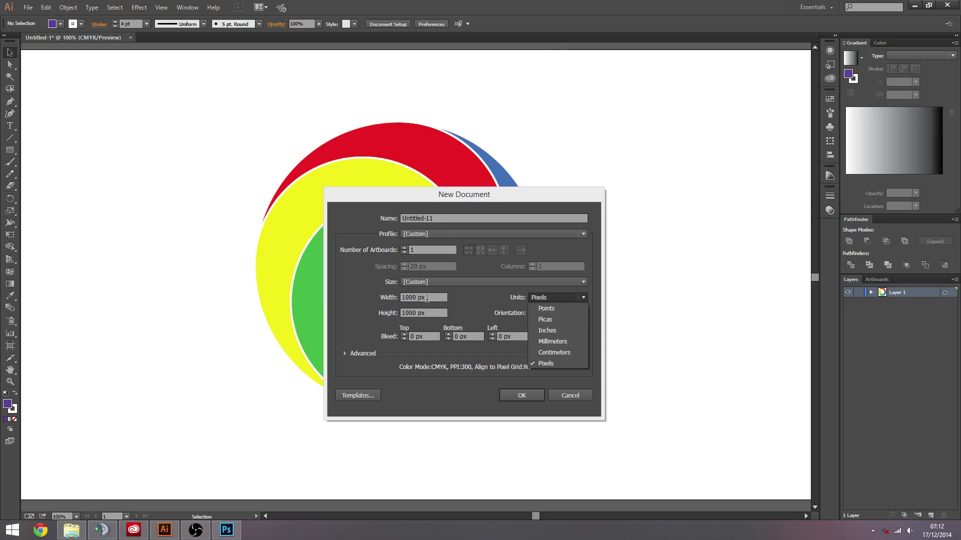
click(475, 317)
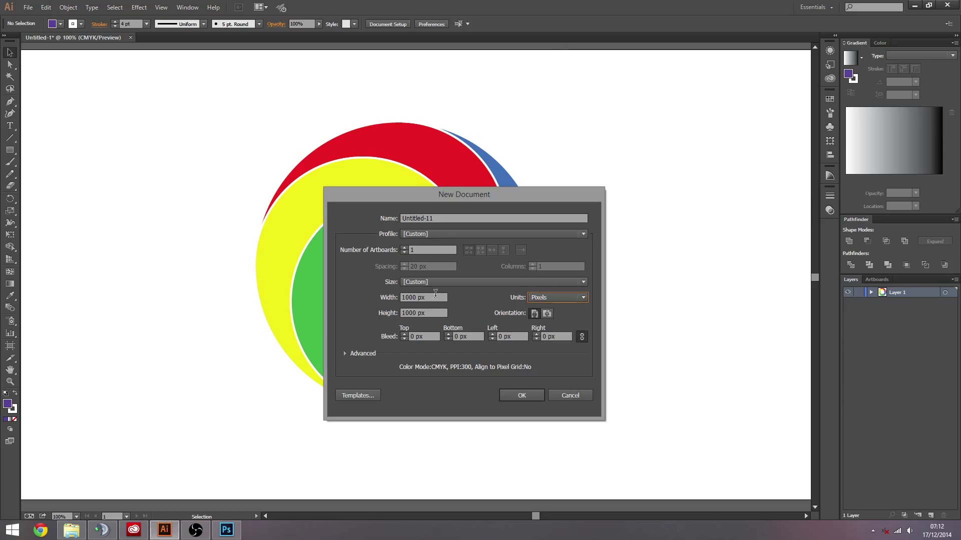
click(542, 393)
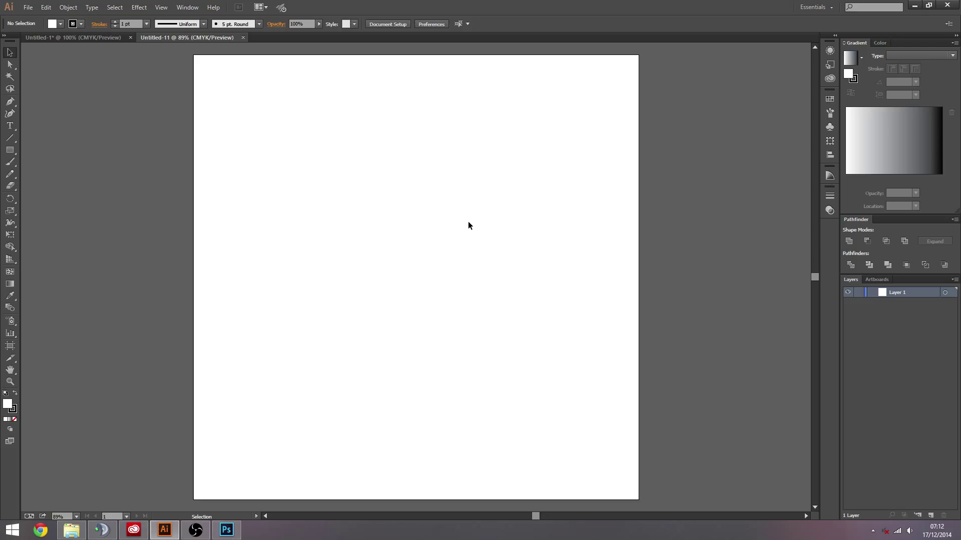
- View the blank artboard at 100% with Ctrl+1, checking the zoom levels list
key(a)
key(ctrl+1)
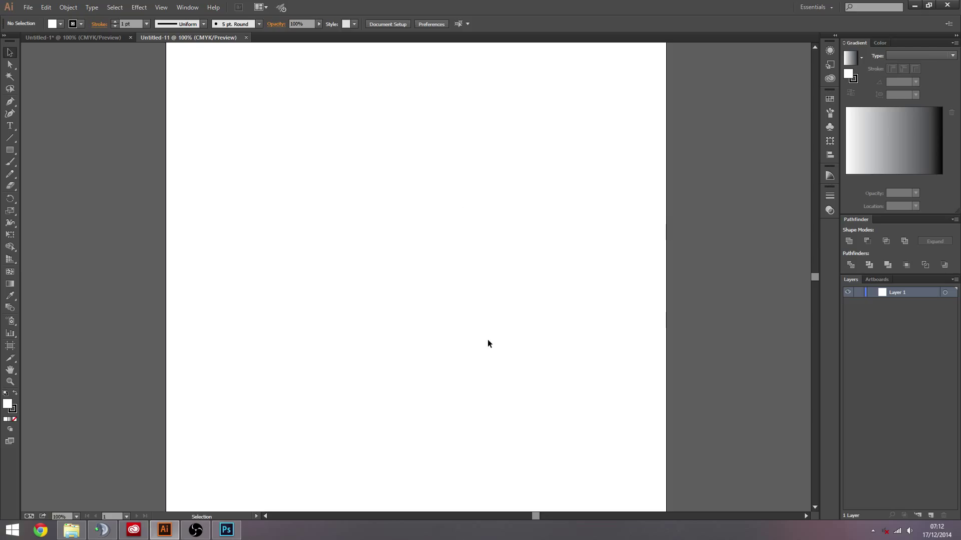
click(76, 516)
key(Escape)
click(76, 517)
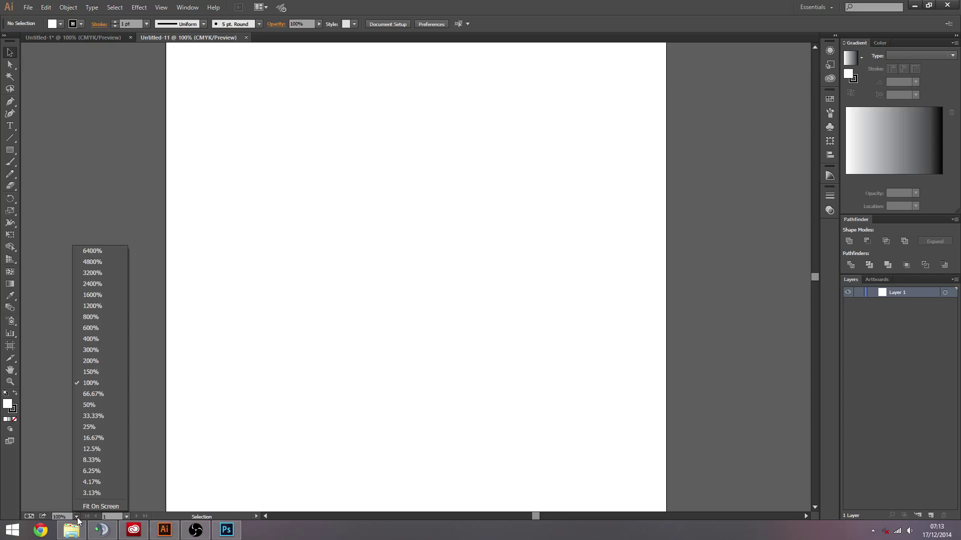
key(Escape)
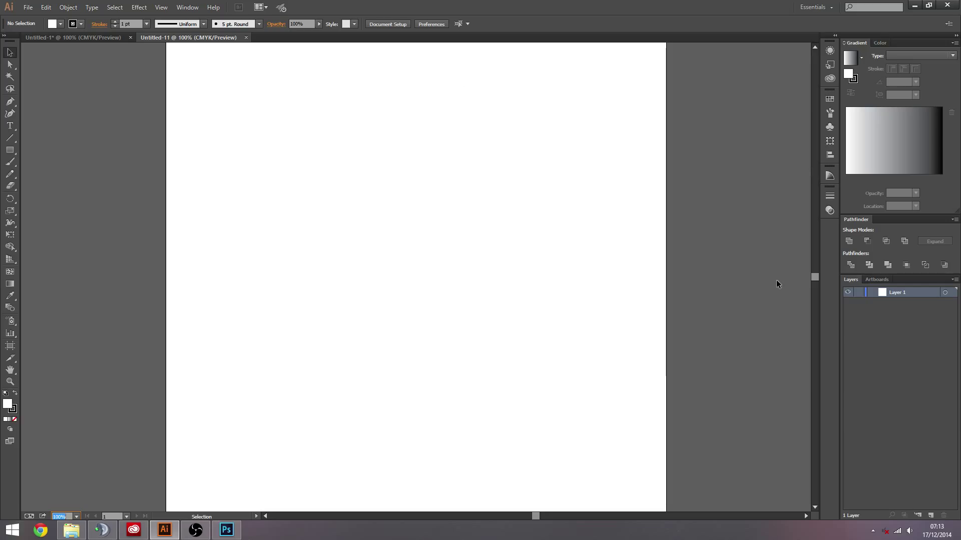
- Inspect the swirl ring in Untitled-1, then return to Untitled-11
click(100, 37)
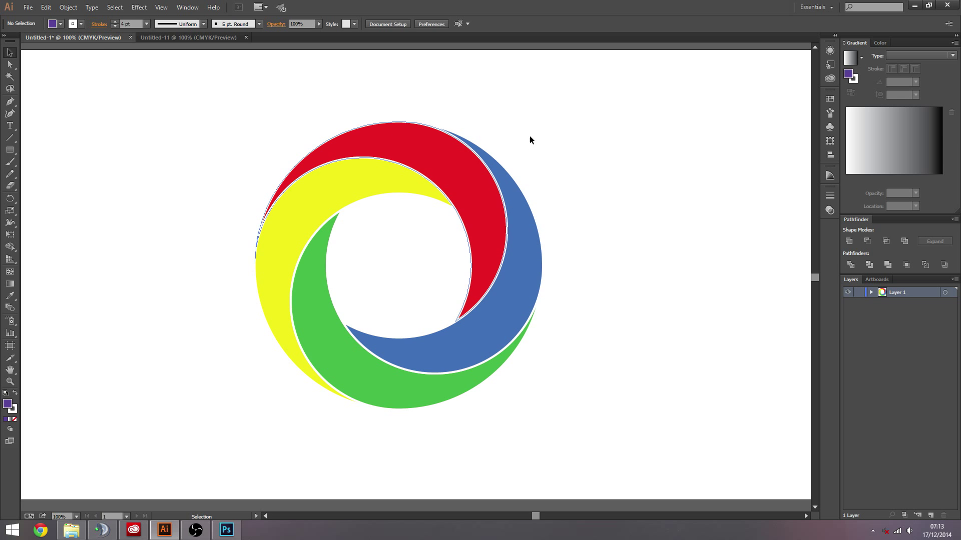
drag(604, 111, 234, 450)
click(216, 227)
click(194, 38)
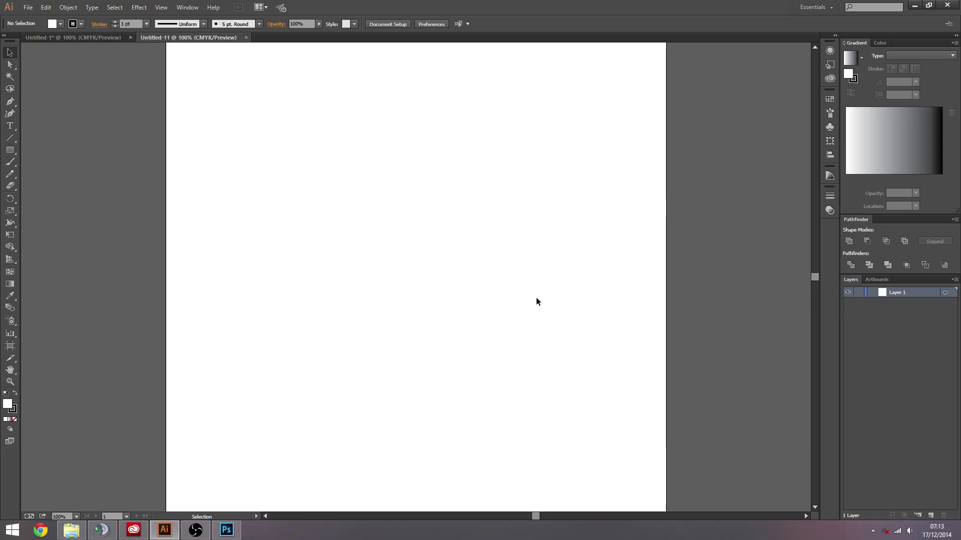
- Zoom out and back in on the blank Untitled-11 artboard
key(z)
alt+click(429, 354)
click(432, 327)
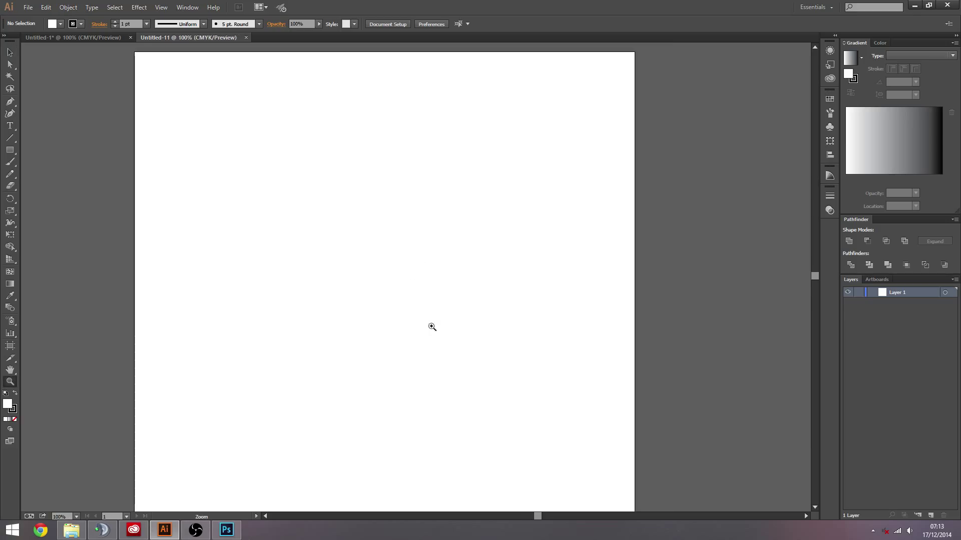
scroll(395, 315, up, 1)
scroll(395, 307, down, 2)
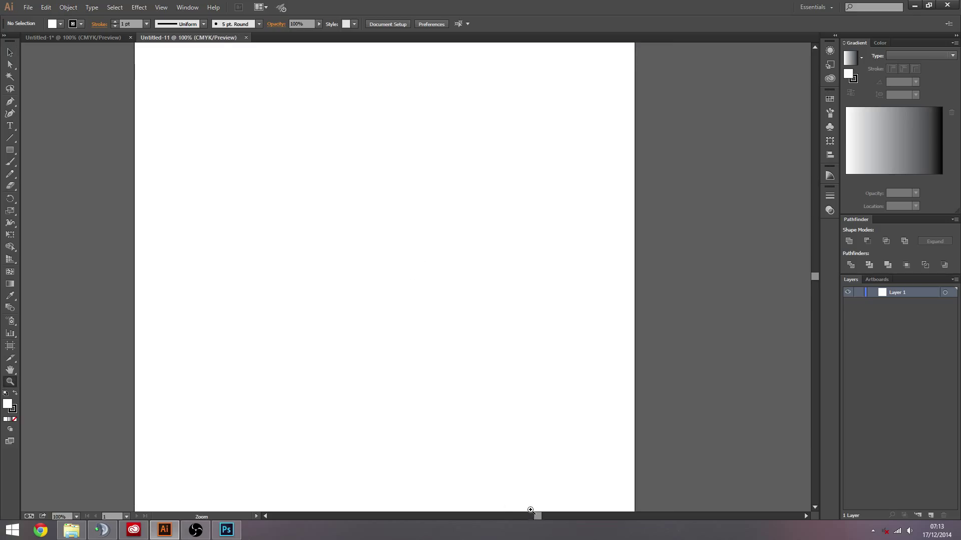
drag(537, 516, 535, 517)
- Display the grid over the artboard and turn on Snap to Grid
click(8, 54)
click(161, 8)
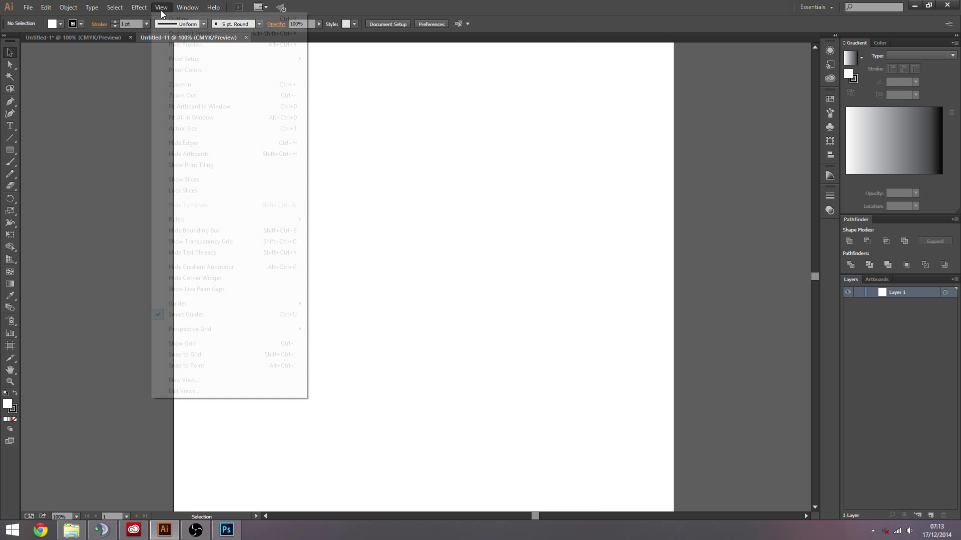
click(226, 344)
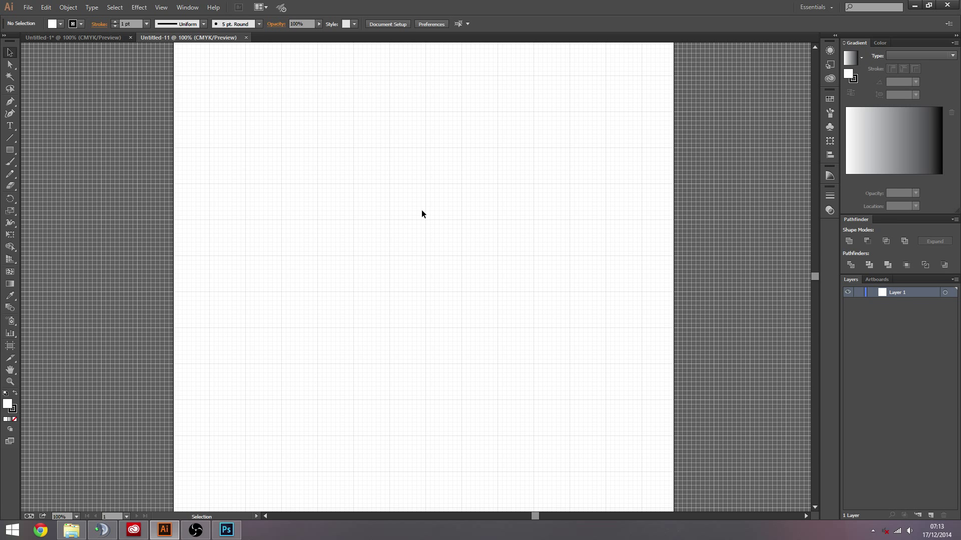
click(146, 8)
mouse_move(154, 14)
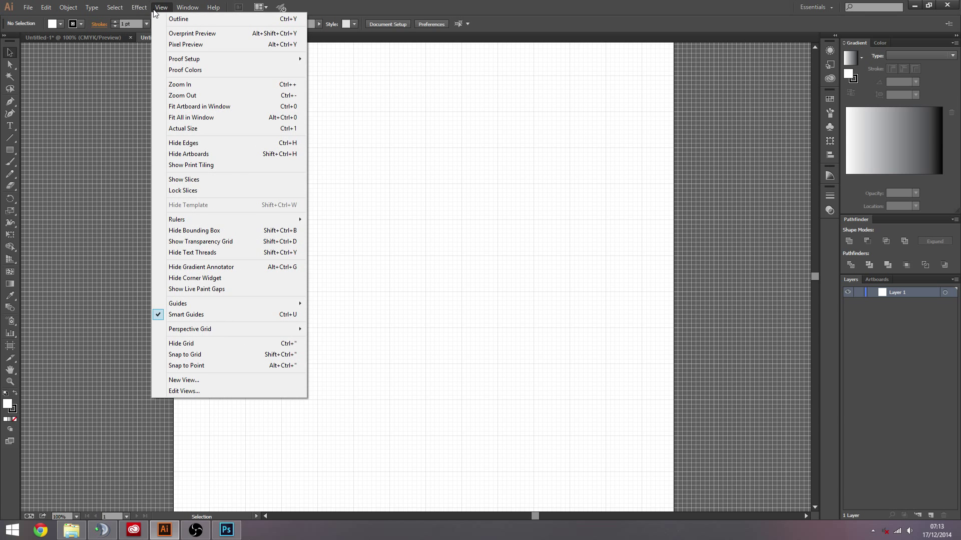
click(184, 356)
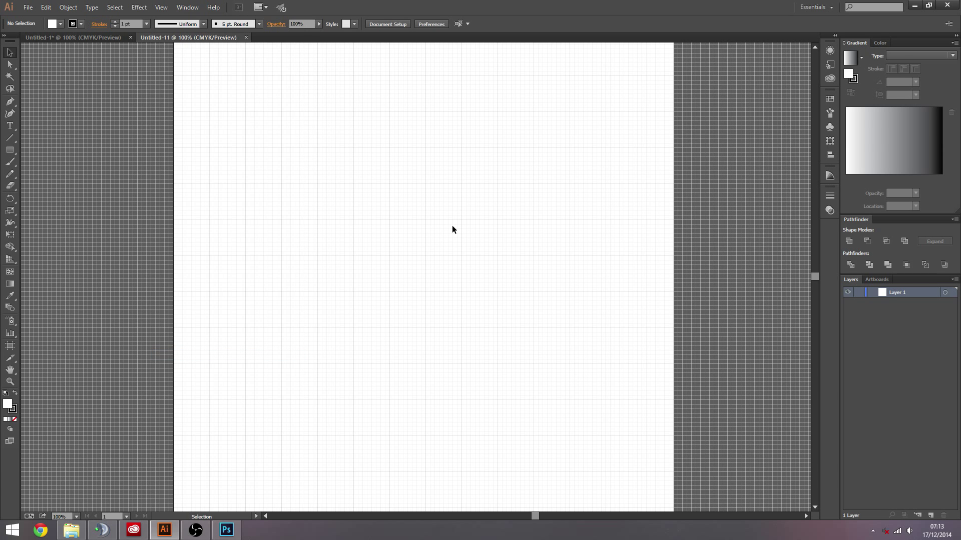
click(10, 150)
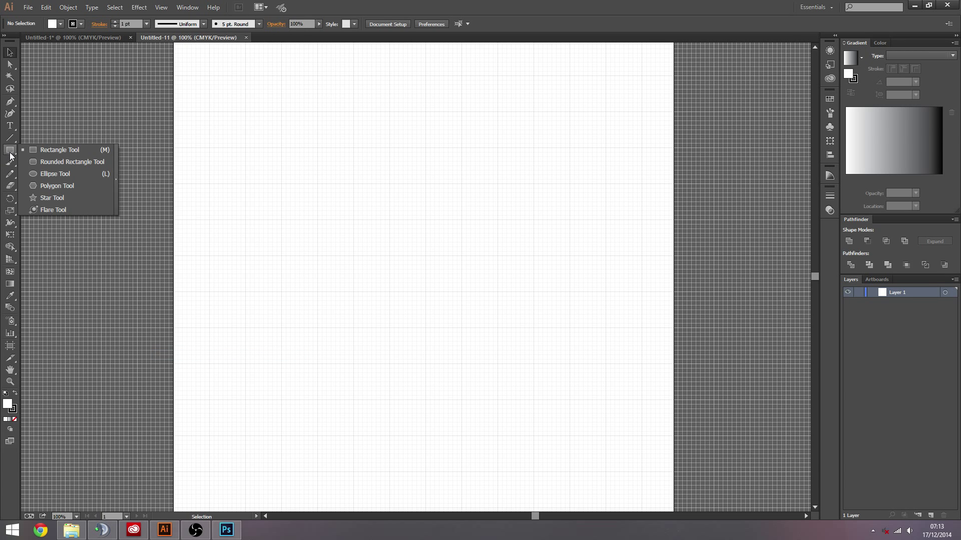
- Draw an 864 px circle outward from the page centre with the Ellipse tool
click(48, 176)
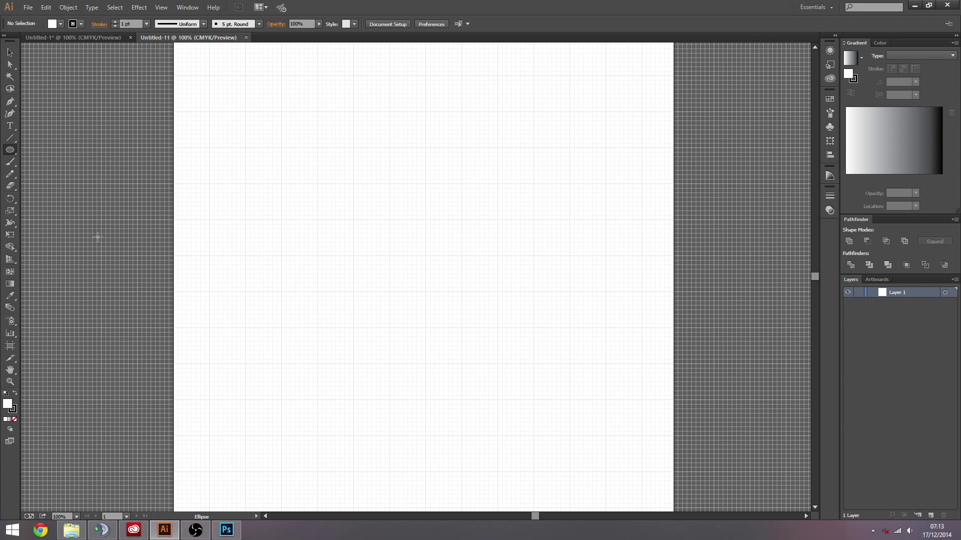
click(10, 151)
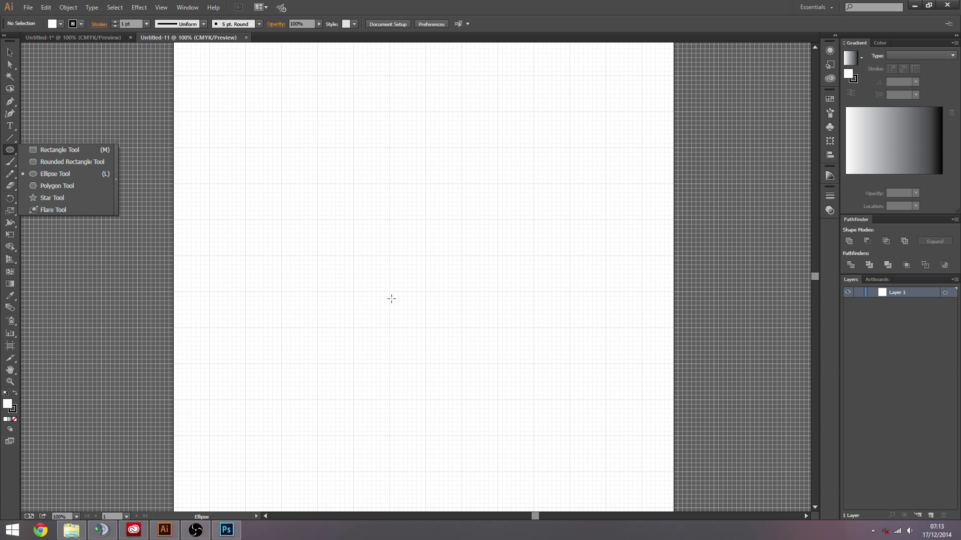
click(424, 292)
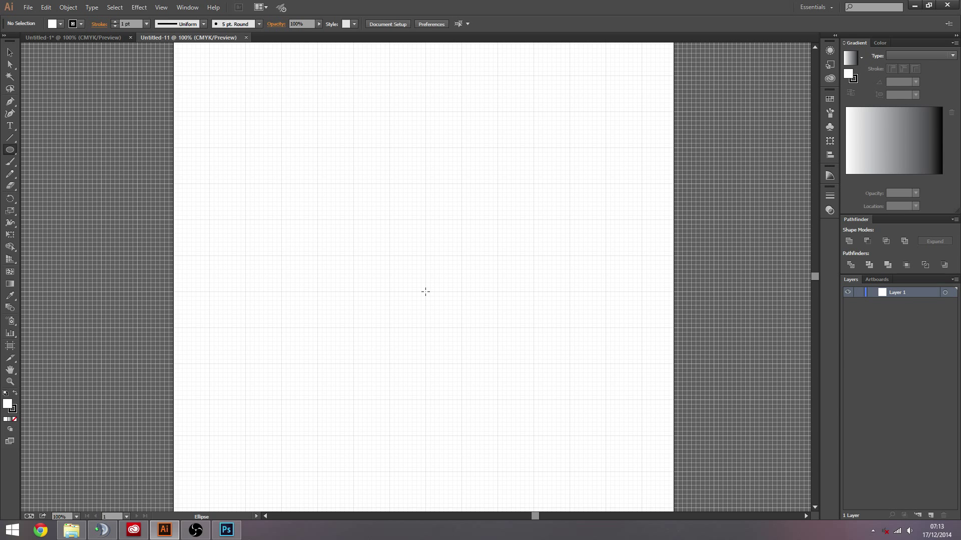
mouse_move(426, 292)
mouse_down()
mouse_move(204, 160)
mouse_move(405, 275)
mouse_move(423, 296)
mouse_move(339, 257)
mouse_move(309, 230)
mouse_move(320, 238)
mouse_move(195, 188)
mouse_move(209, 192)
mouse_up()
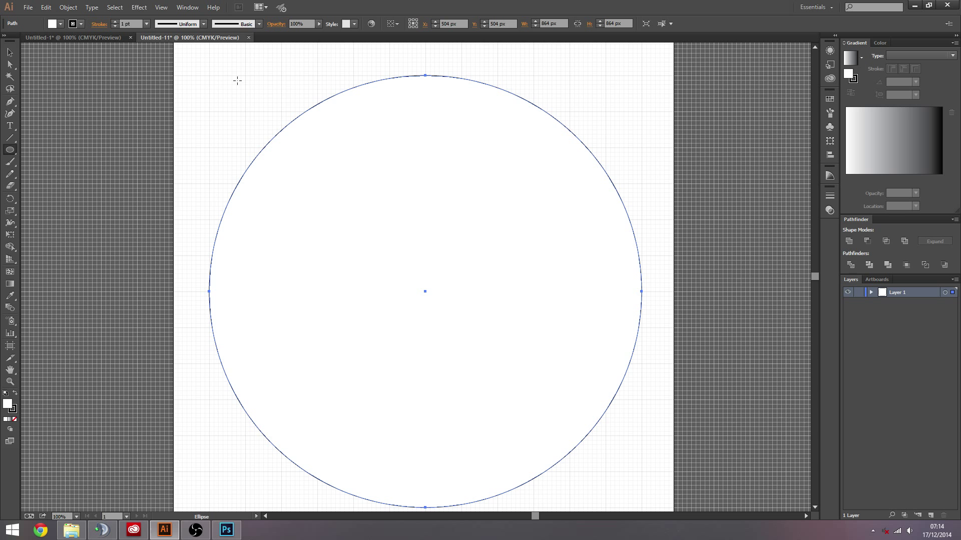
scroll(350, 112, up, 1)
scroll(350, 111, down, 2)
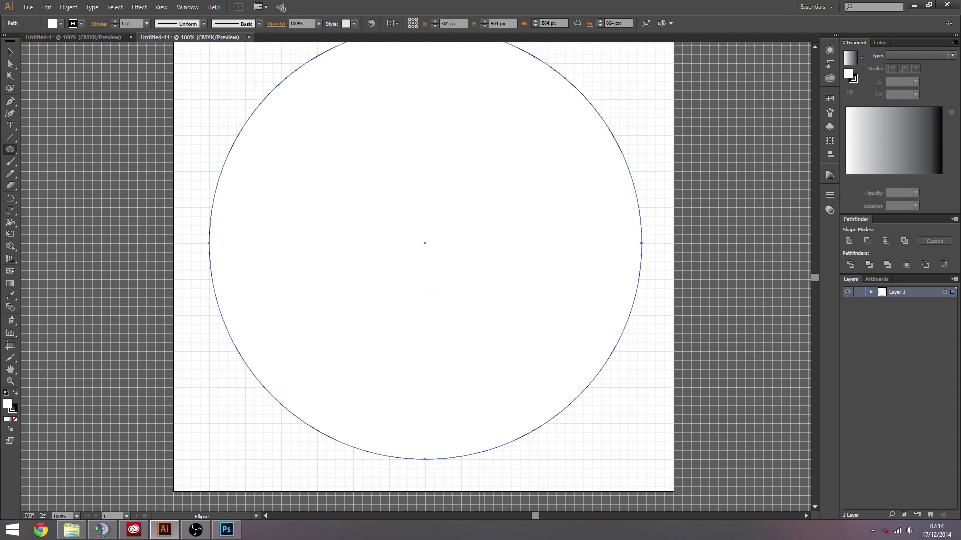
scroll(435, 292, up, 2)
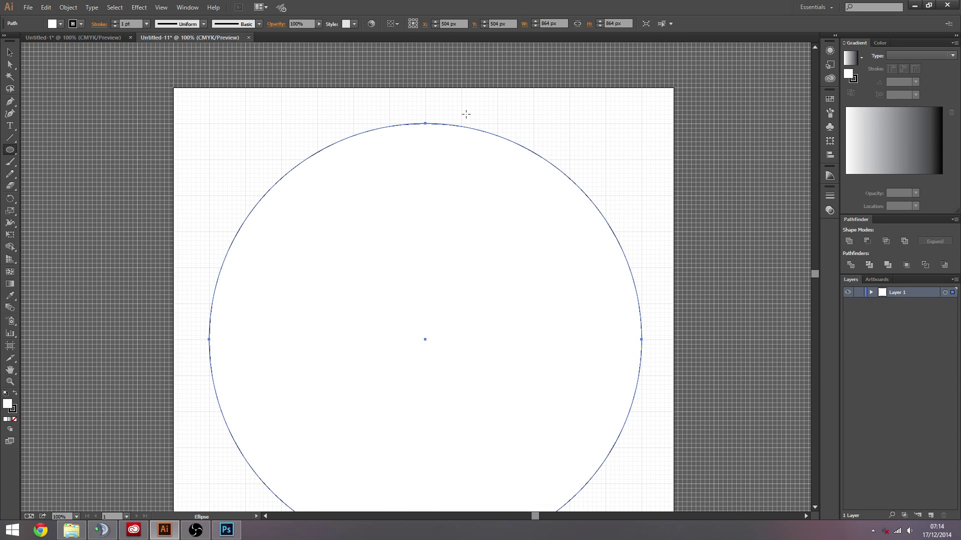
scroll(425, 242, down, 2)
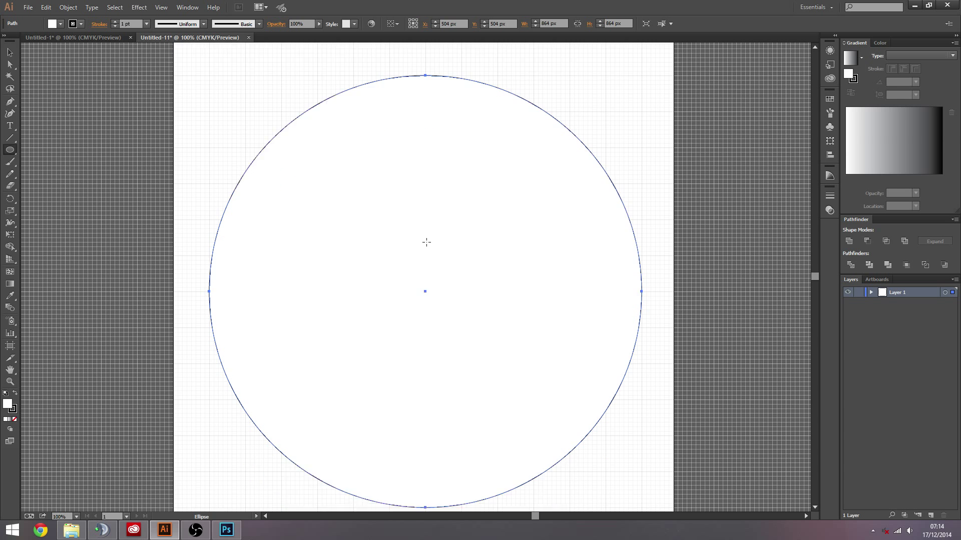
scroll(512, 240, up, 1)
scroll(423, 193, down, 1)
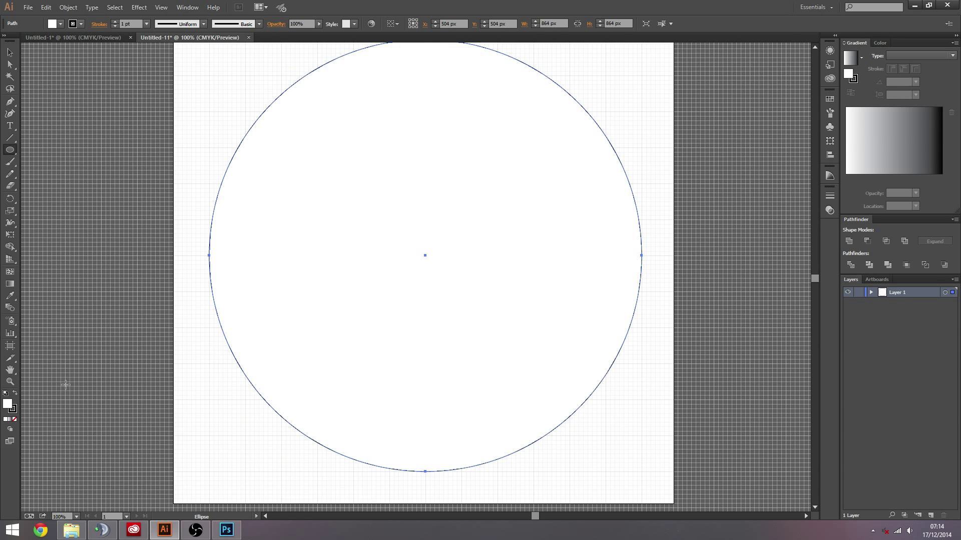
- Set the circle's fill to None, keeping its 1 pt black stroke, and deselect
click(61, 24)
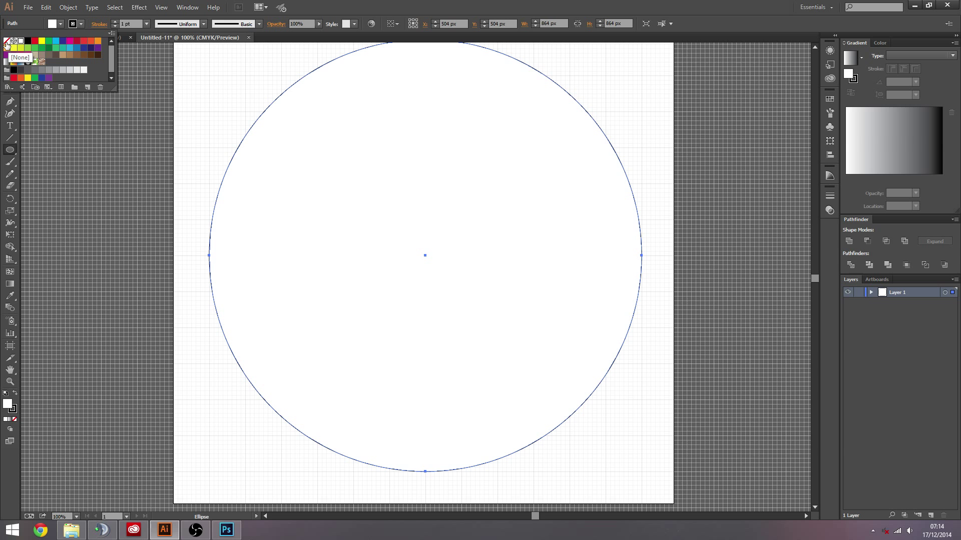
click(7, 41)
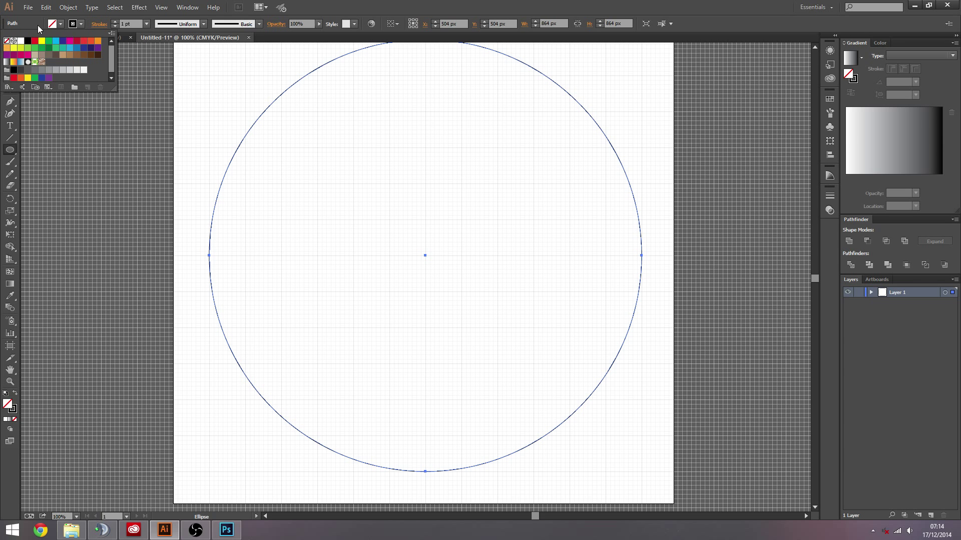
click(82, 24)
key(Escape)
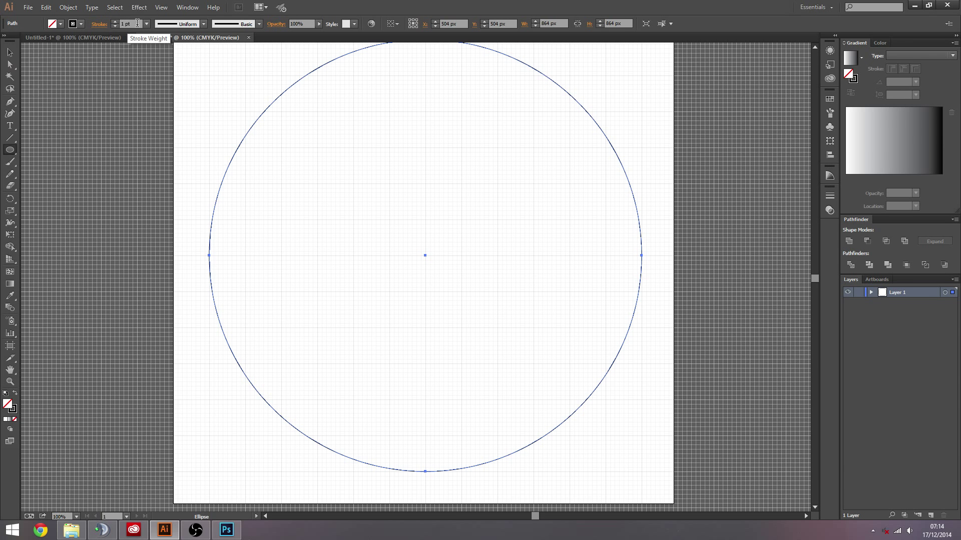
key(v)
click(369, 212)
scroll(369, 211, up, 3)
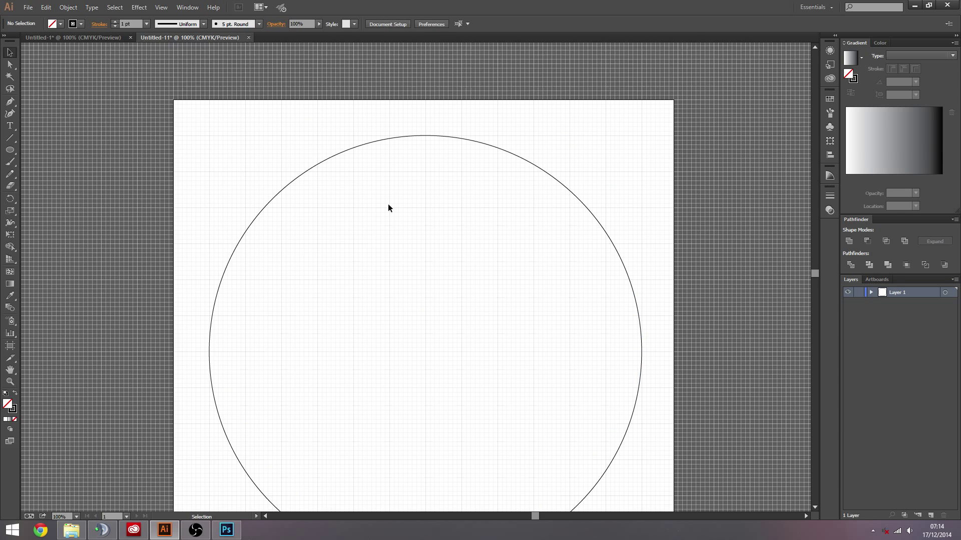
- Try a scaled concentric copy of the circle, then undo it
scroll(389, 209, down, 2)
click(569, 132)
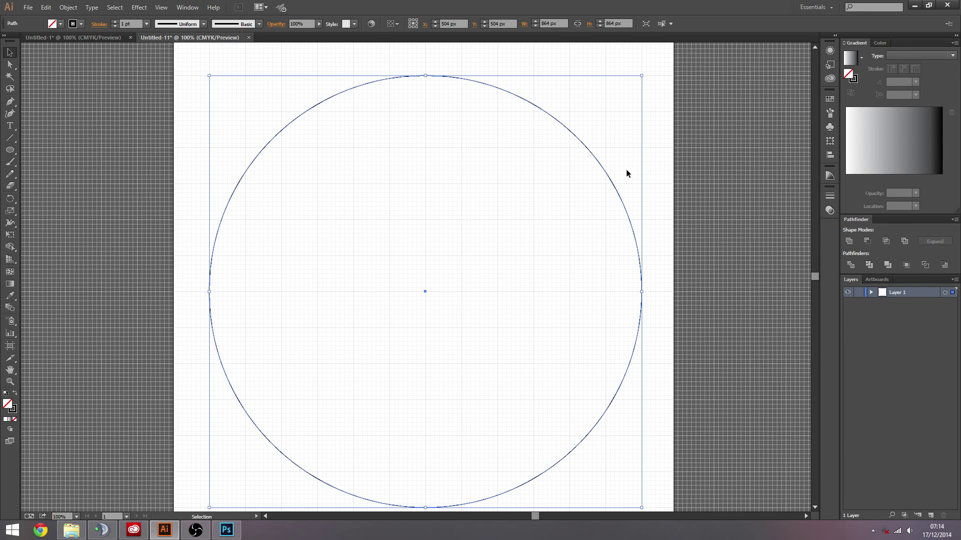
click(571, 106)
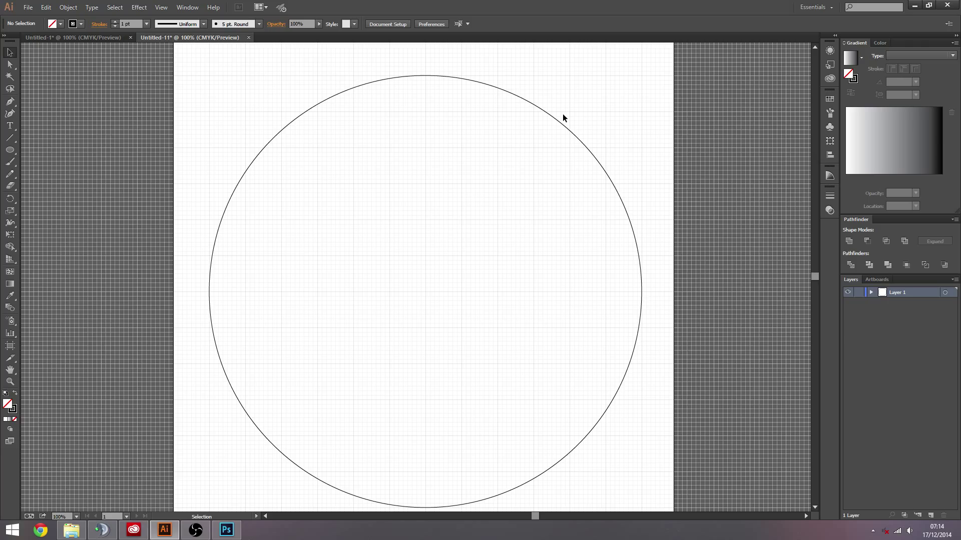
click(558, 121)
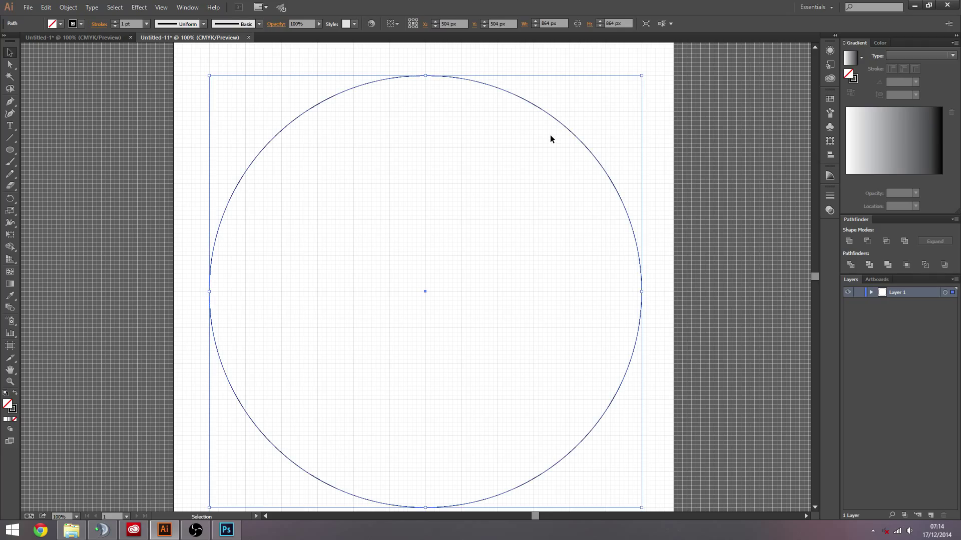
key(a)
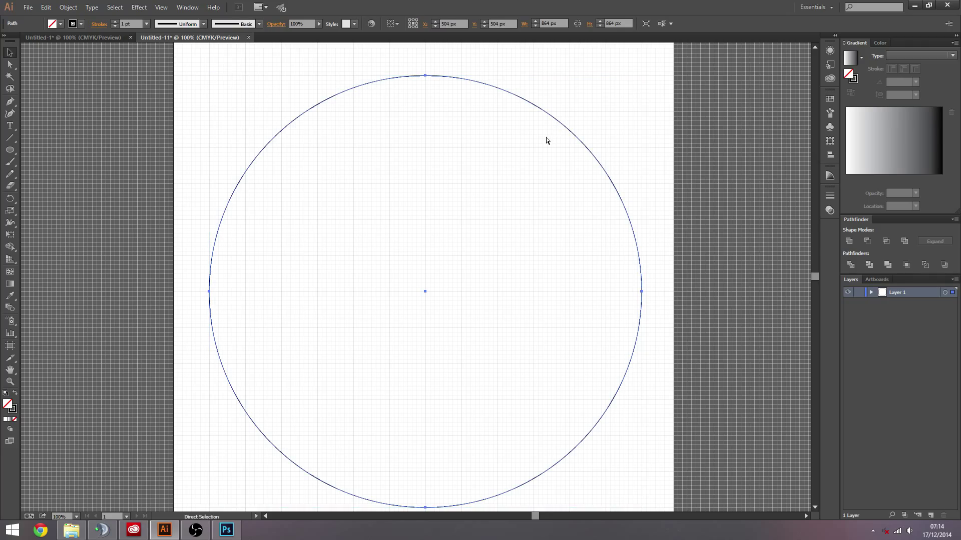
key(v)
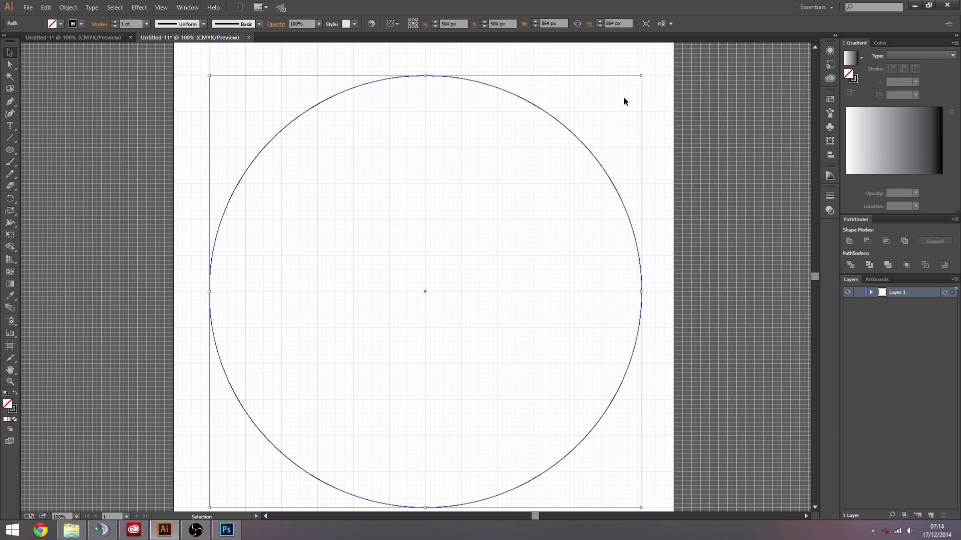
drag(643, 77, 614, 102)
click(871, 292)
click(871, 292)
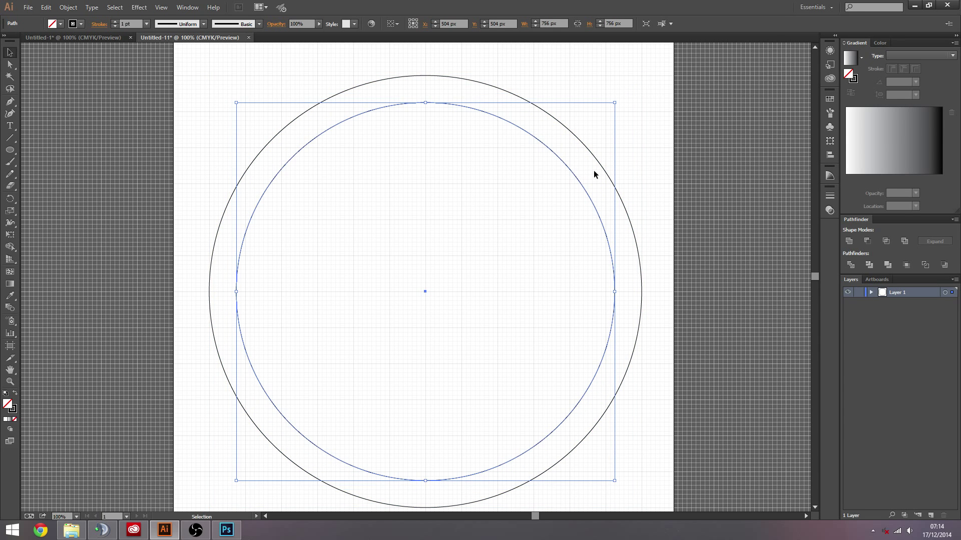
click(640, 110)
key(ctrl+z)
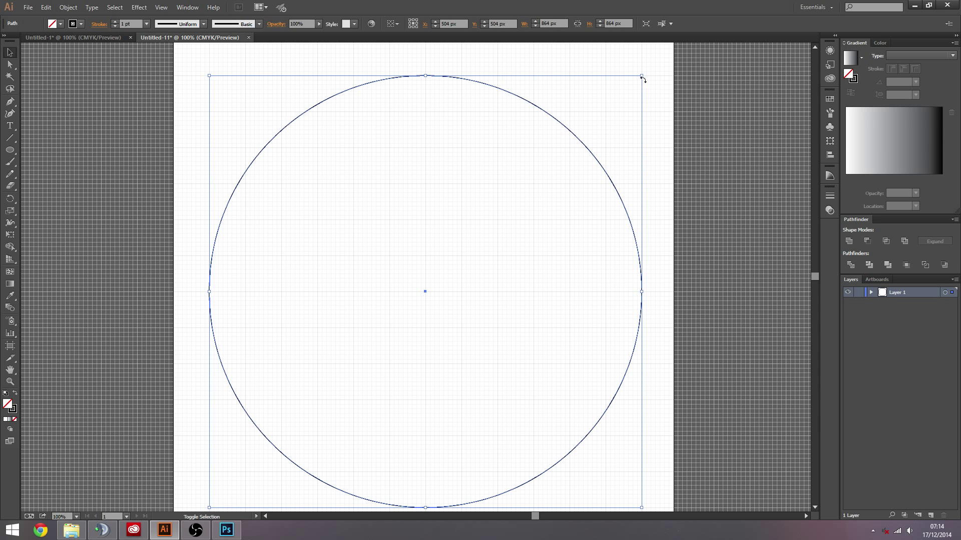
- Make a 720 px concentric copy inside the circle, comparing with the Untitled-1 logo
drag(643, 77, 606, 109)
click(433, 123)
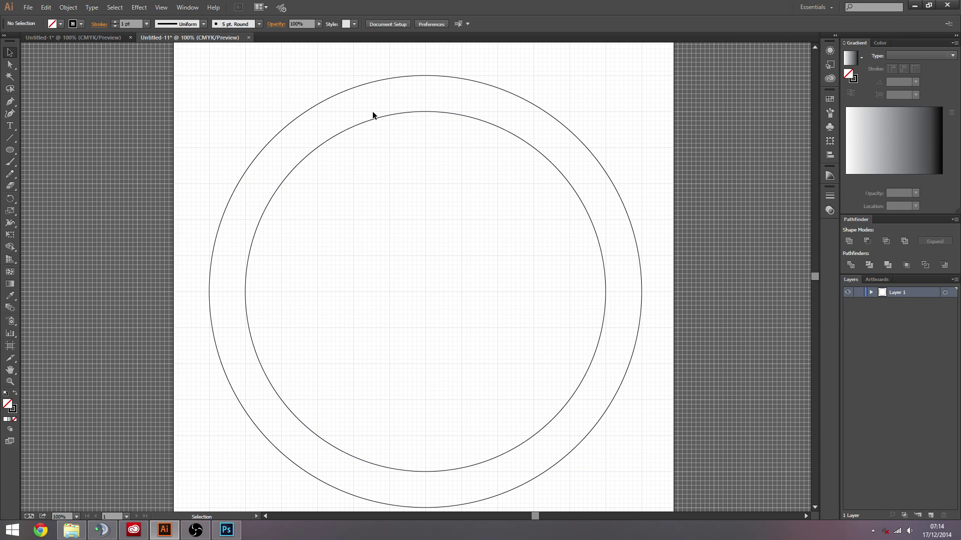
click(73, 38)
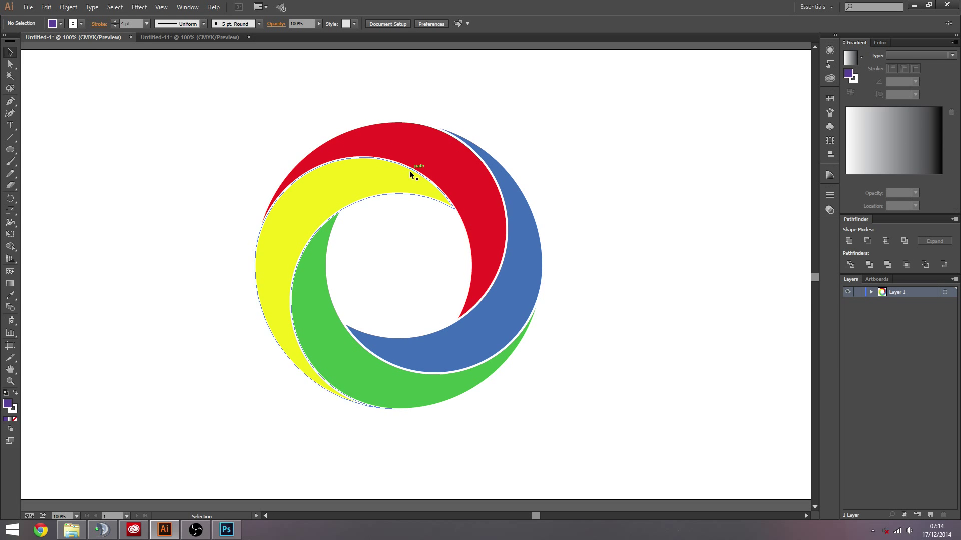
click(190, 37)
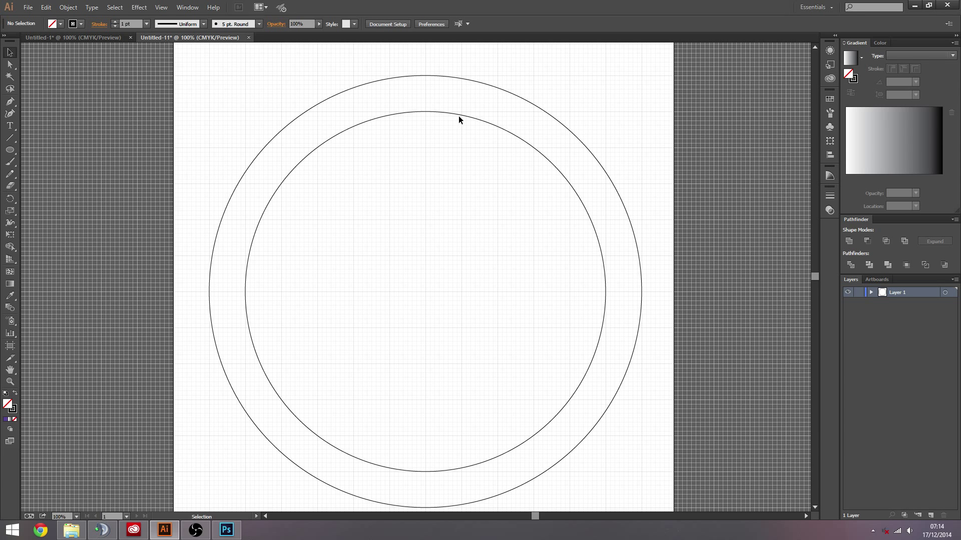
click(435, 113)
click(118, 39)
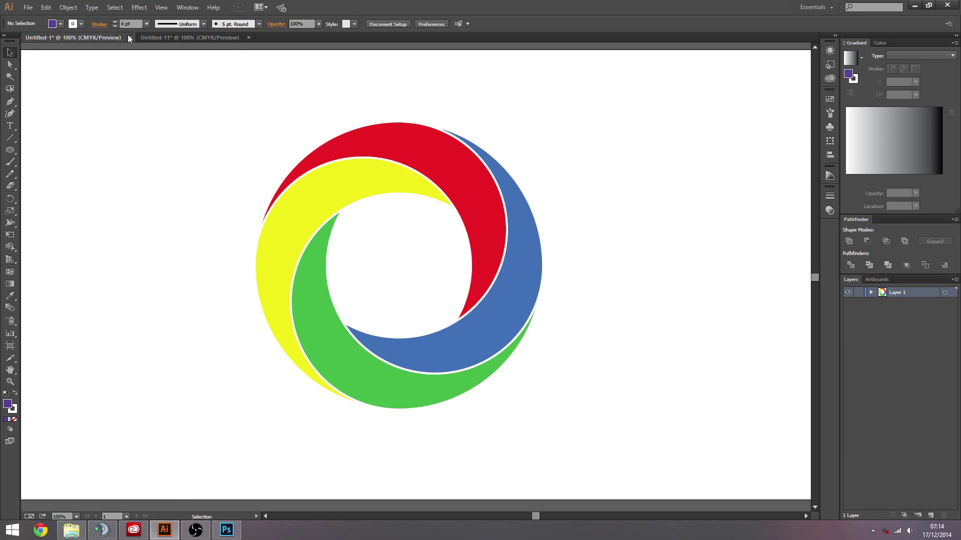
click(179, 39)
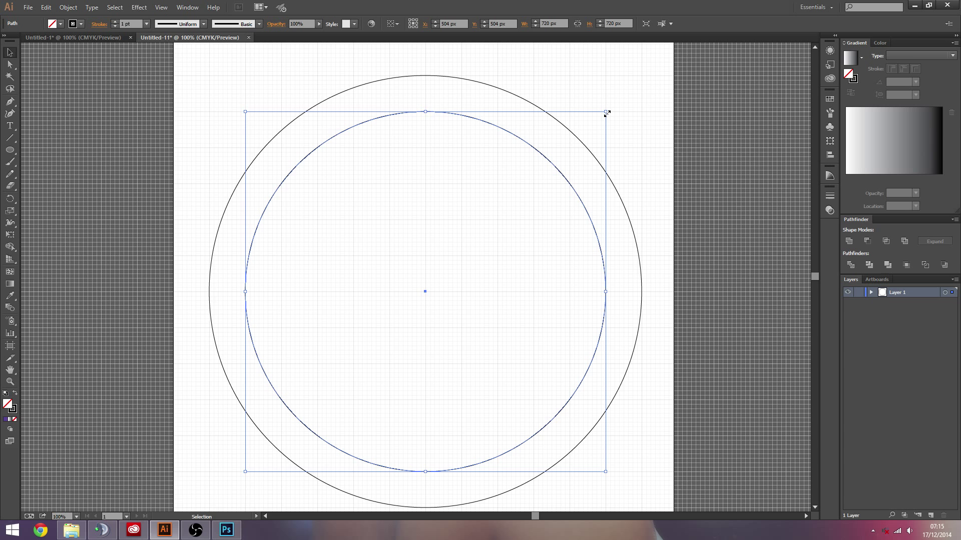
- Move the 720 px inner circle right until it touches the outer circle's right edge
mouse_move(607, 114)
mouse_down()
mouse_move(506, 211)
mouse_move(604, 106)
mouse_up()
click(572, 176)
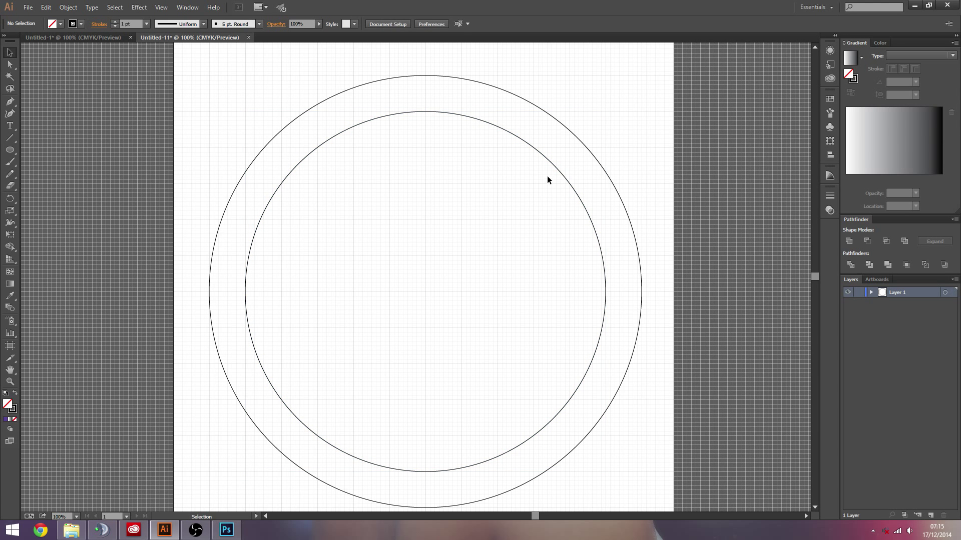
click(544, 160)
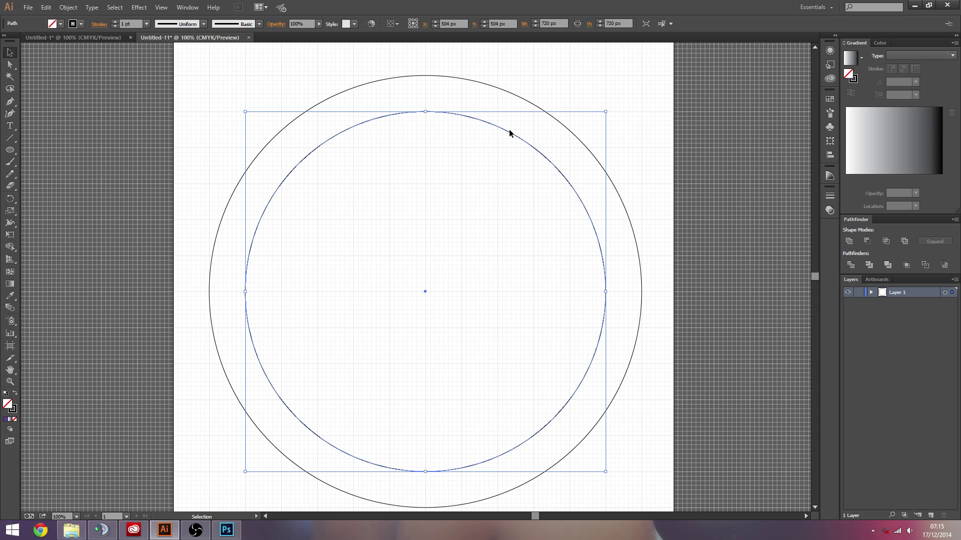
drag(507, 134, 568, 174)
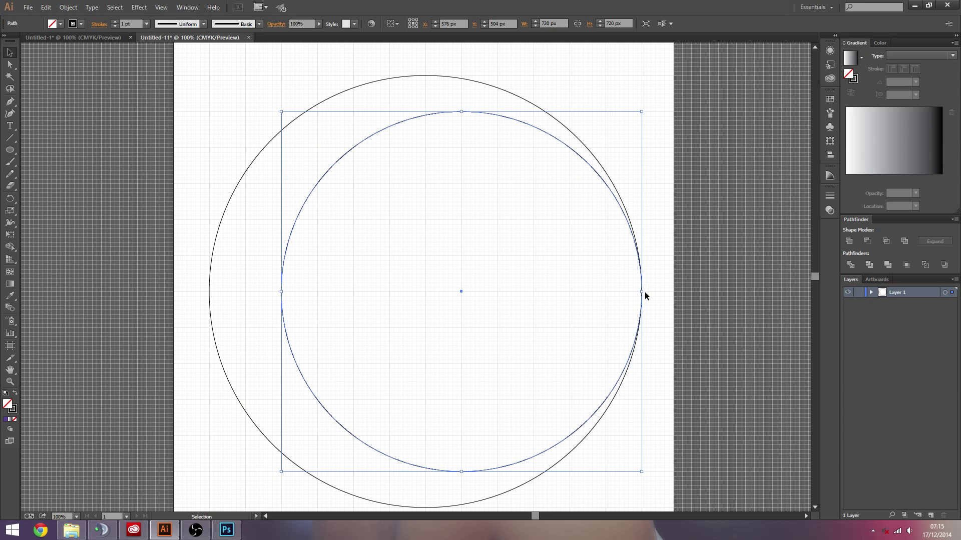
click(595, 291)
click(532, 126)
click(629, 440)
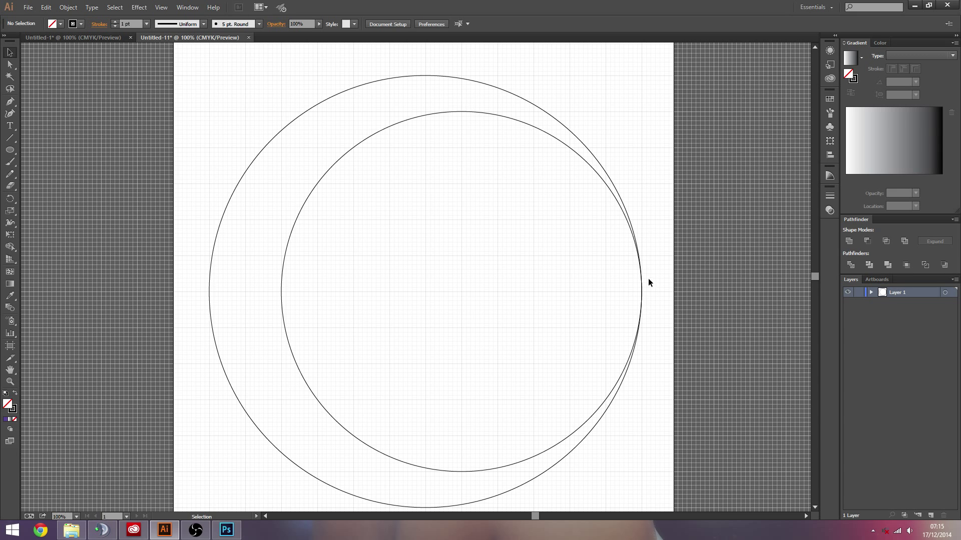
click(428, 114)
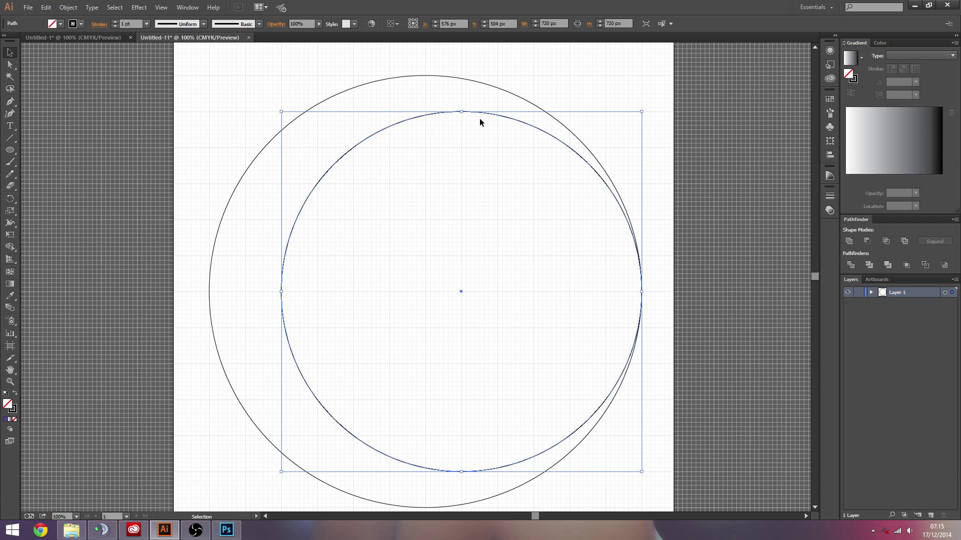
click(494, 154)
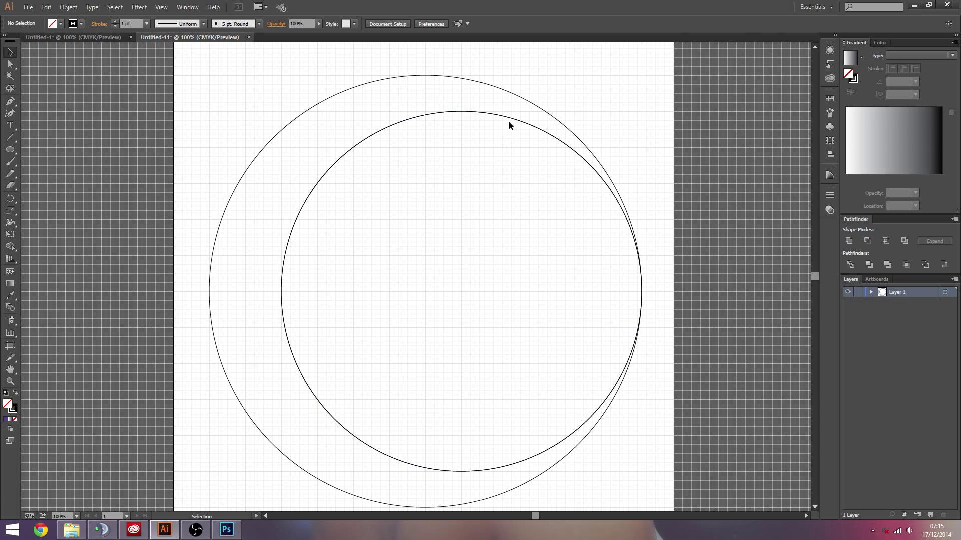
- Place 720 px circle copies touching the outer circle's top and left edges
drag(518, 123, 489, 88)
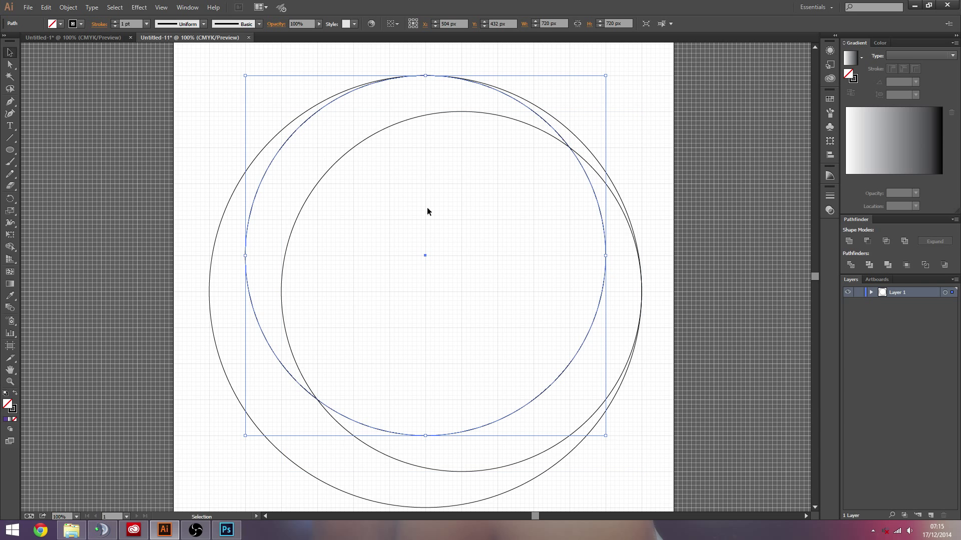
key(a)
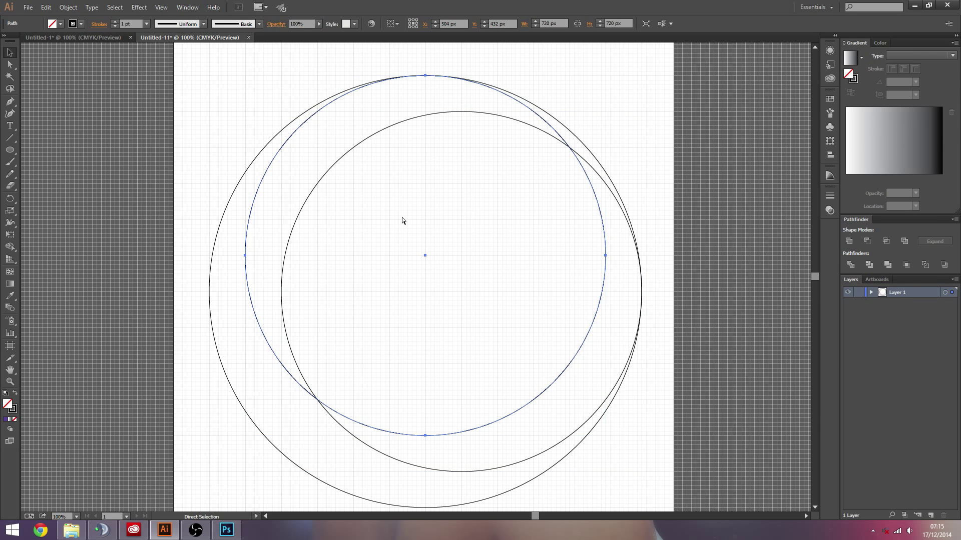
key(v)
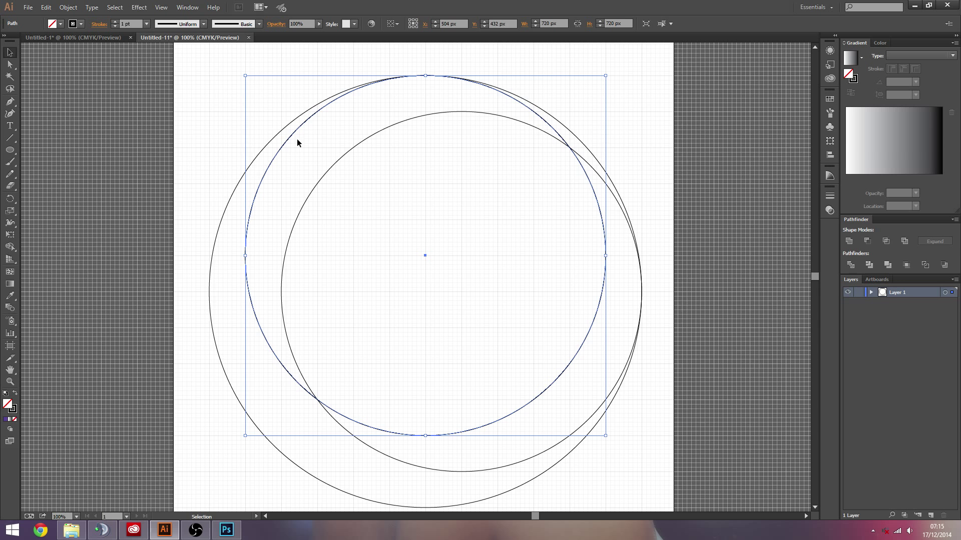
drag(288, 150, 252, 190)
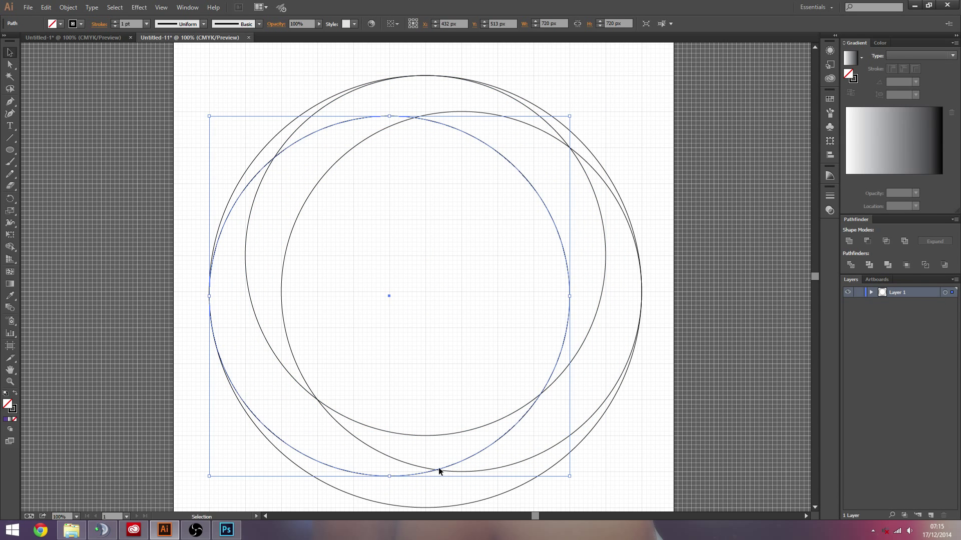
click(364, 115)
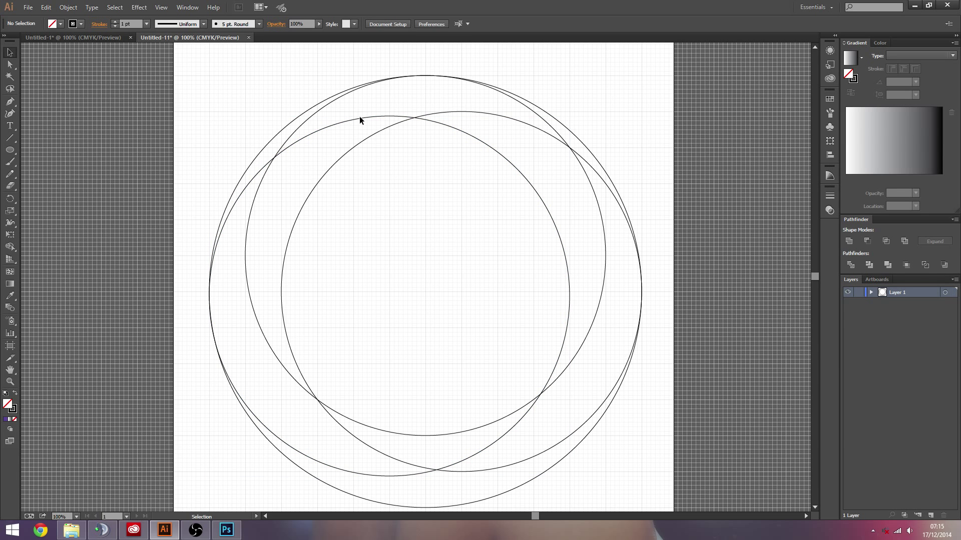
- Shift another circle down and left so the four circles stagger around the centre
scroll(376, 131, down, 2)
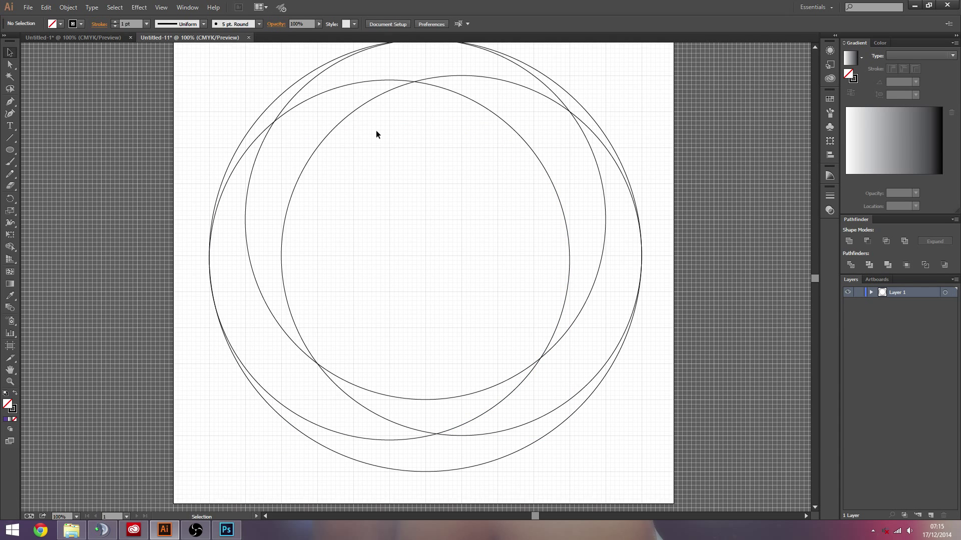
click(332, 89)
key(v)
drag(456, 91, 530, 158)
click(435, 146)
drag(497, 120, 543, 150)
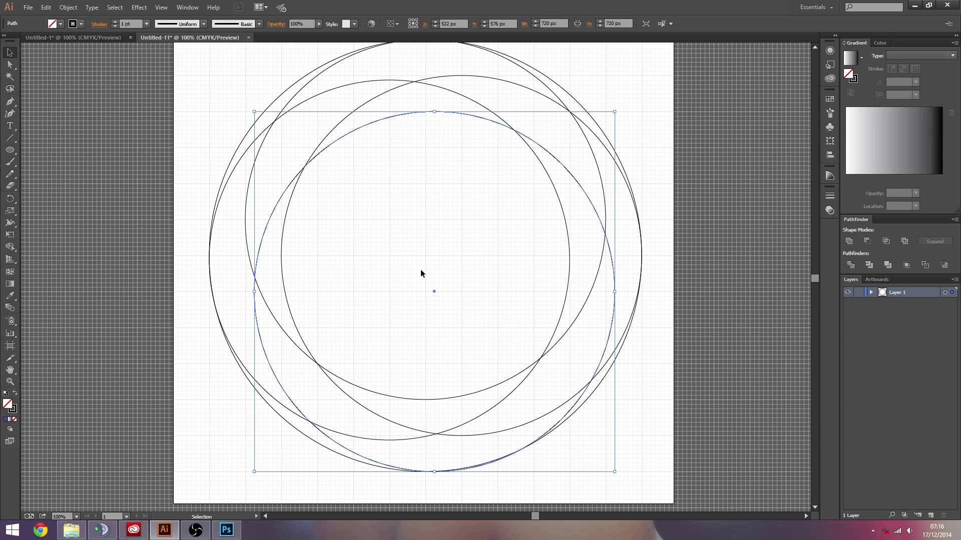
drag(253, 313, 244, 314)
click(619, 459)
scroll(431, 262, down, 3)
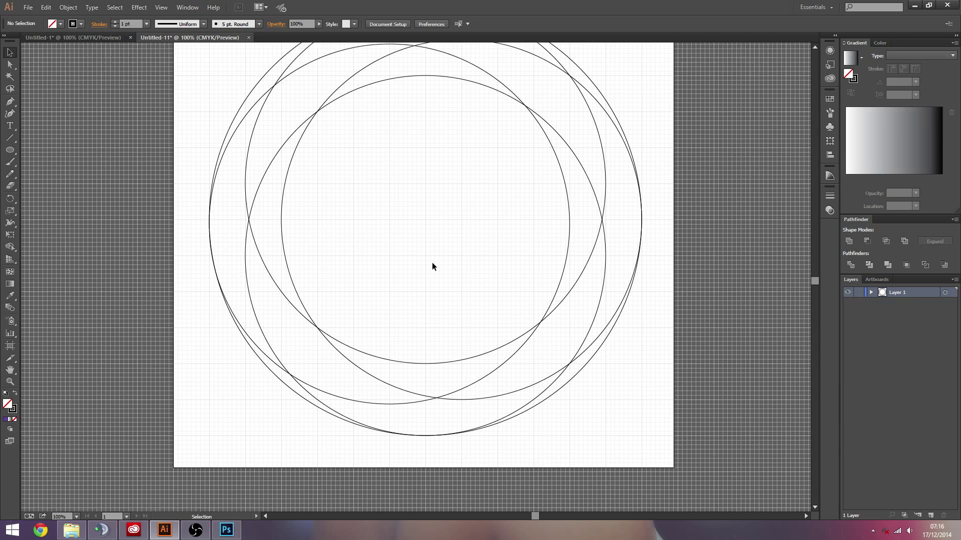
- Zoom out and in to review the circles, glancing at the finished logo document
key(z)
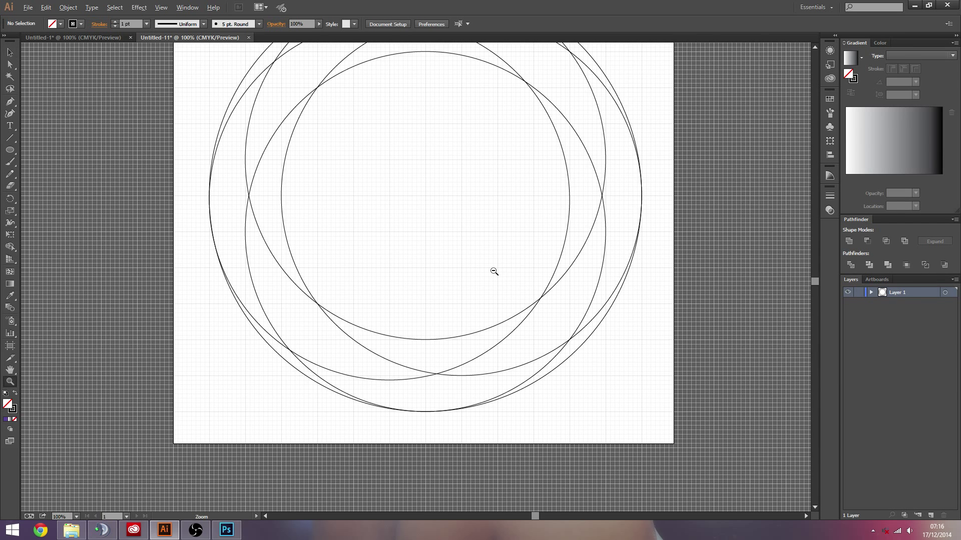
alt+click(494, 272)
click(371, 275)
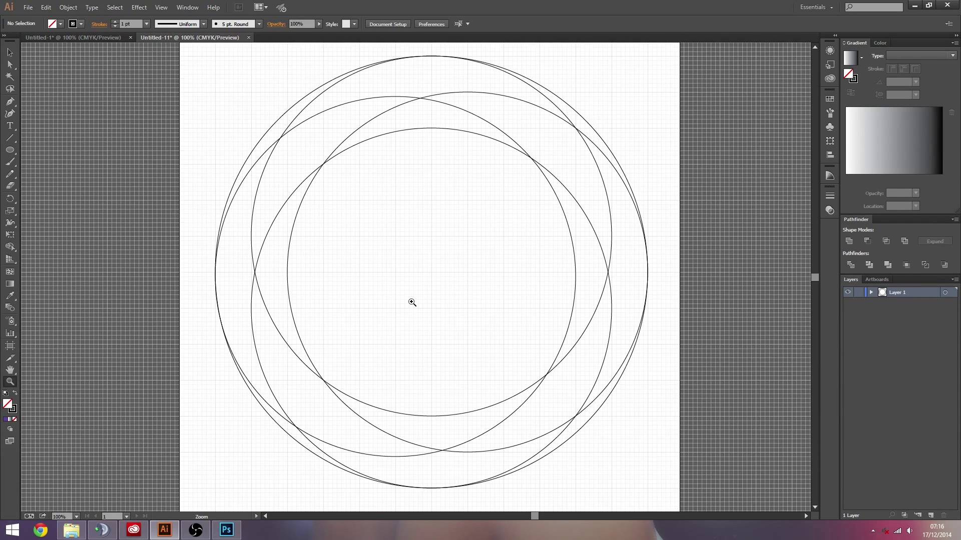
scroll(413, 300, down, 2)
scroll(433, 278, up, 2)
alt+click(433, 293)
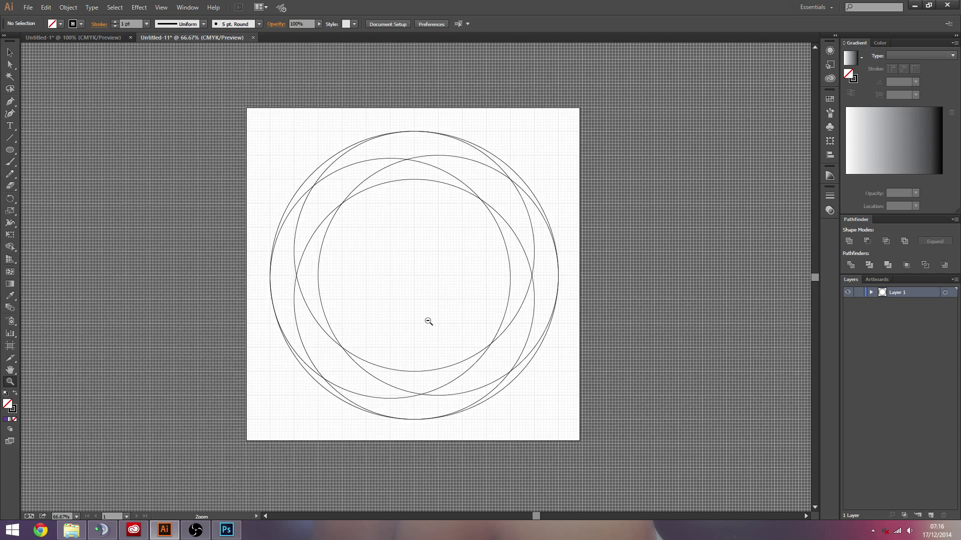
click(420, 306)
click(10, 52)
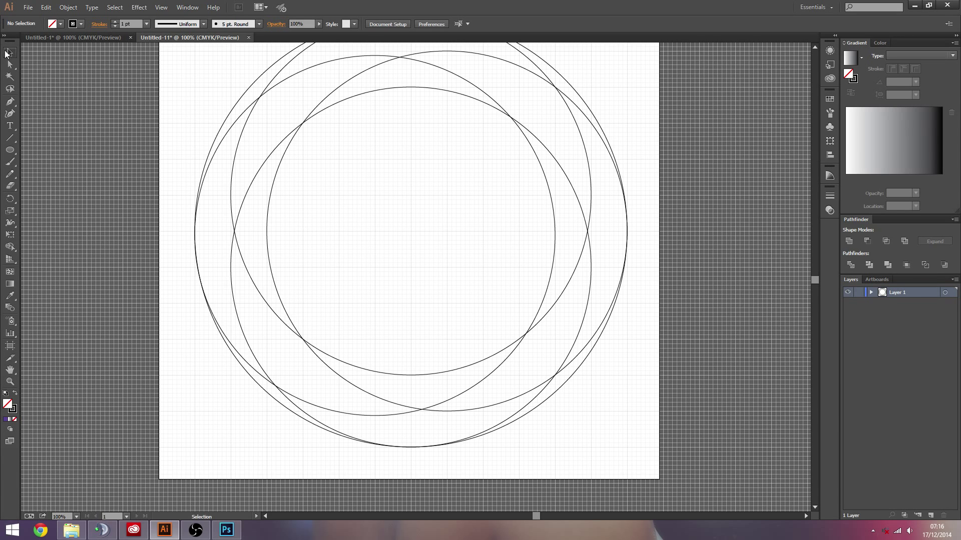
scroll(238, 124, up, 2)
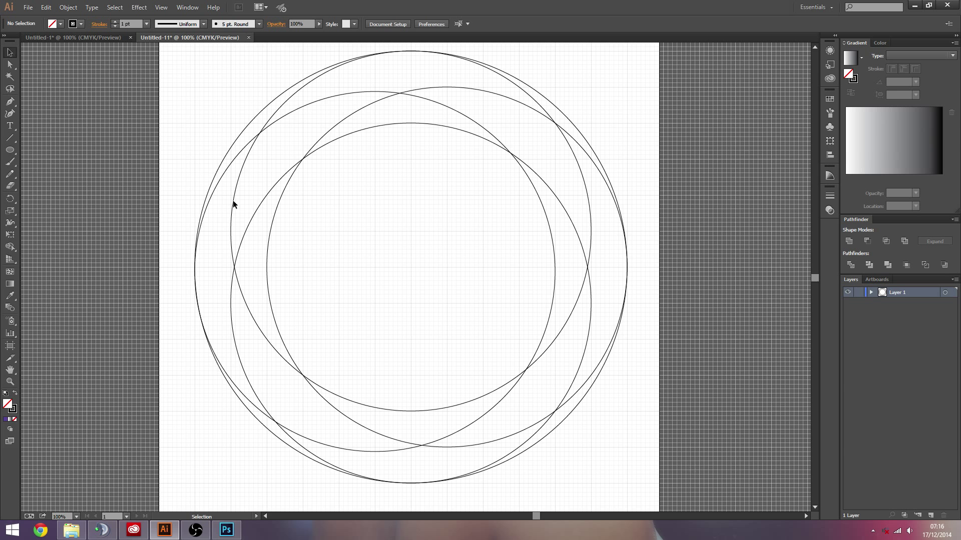
key(ctrl+Tab)
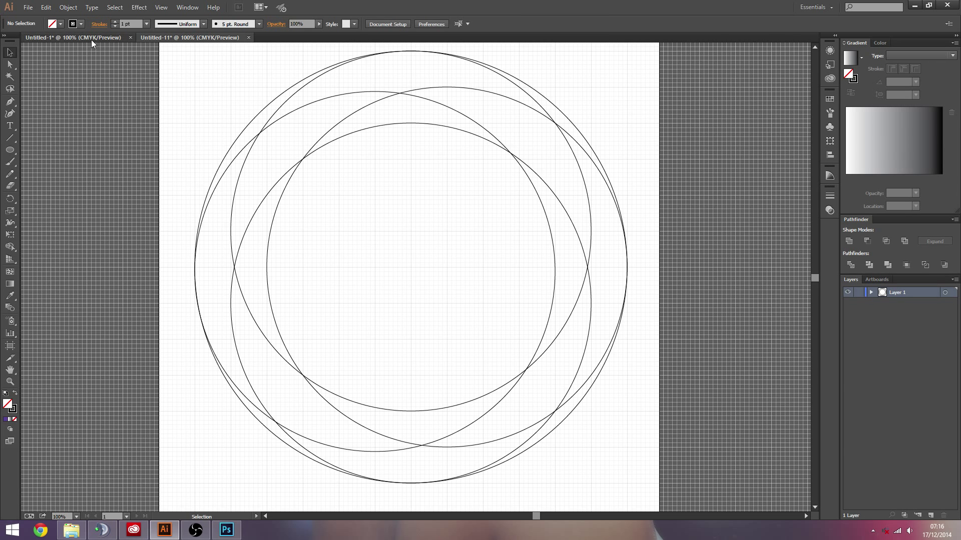
key(ctrl+Tab)
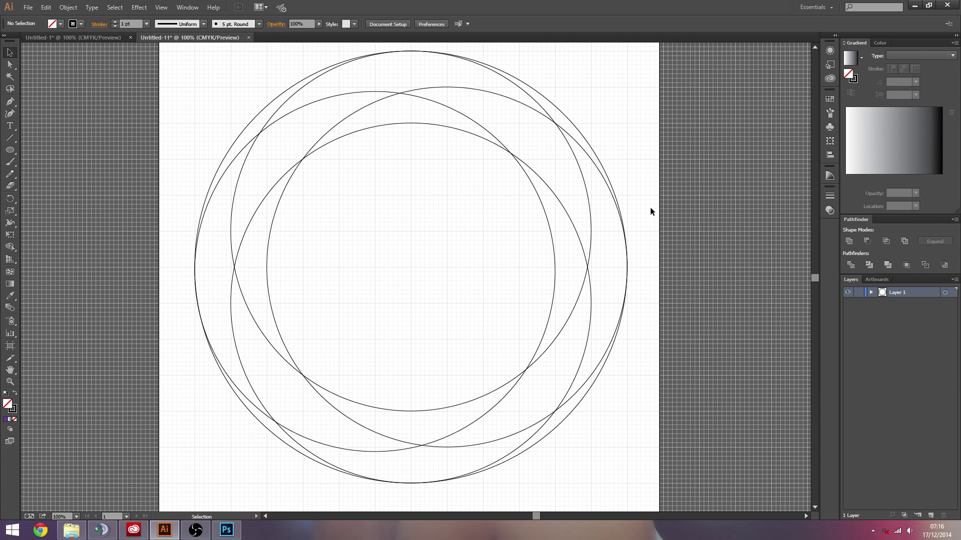
scroll(500, 245, up, 1)
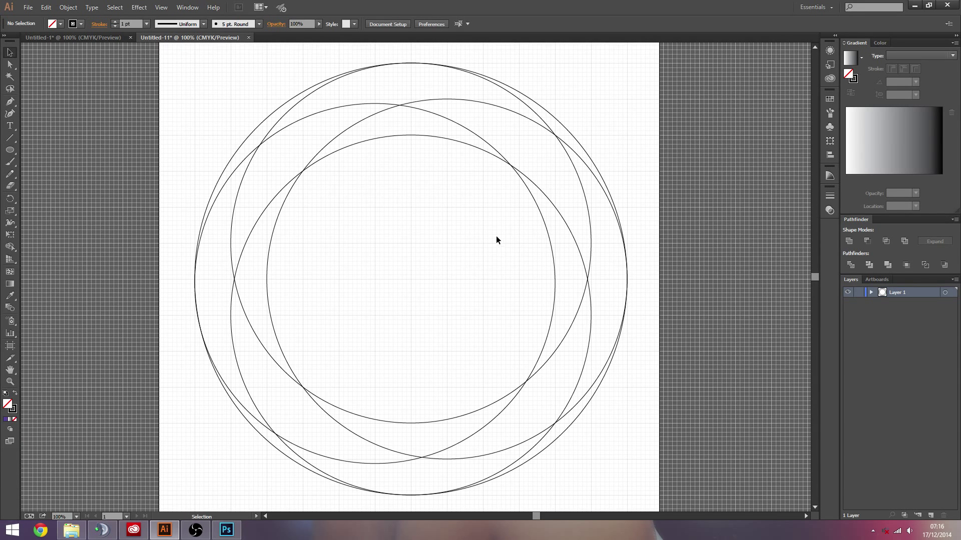
scroll(577, 121, down, 2)
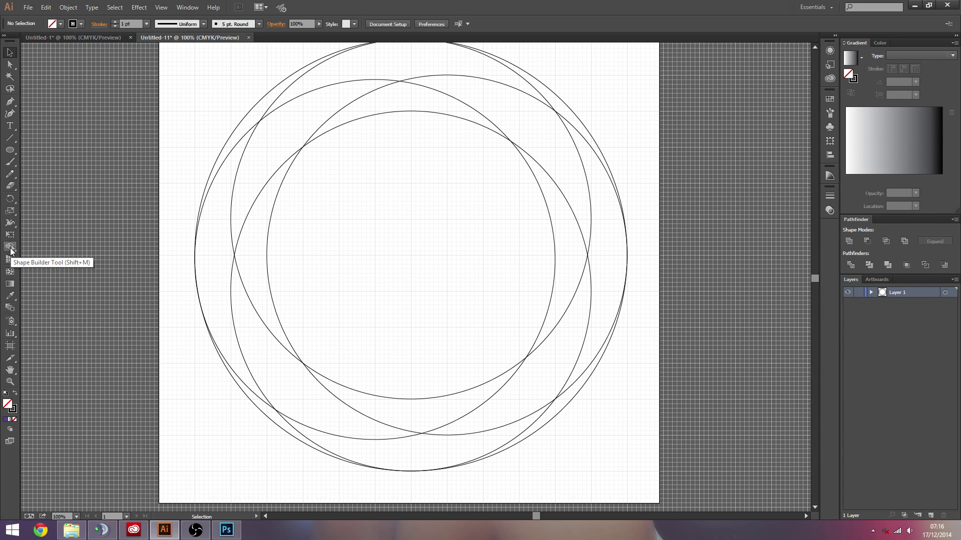
- Select all circles with the Shape Builder tool, trying and undoing initial region merges
scroll(231, 161, up, 1)
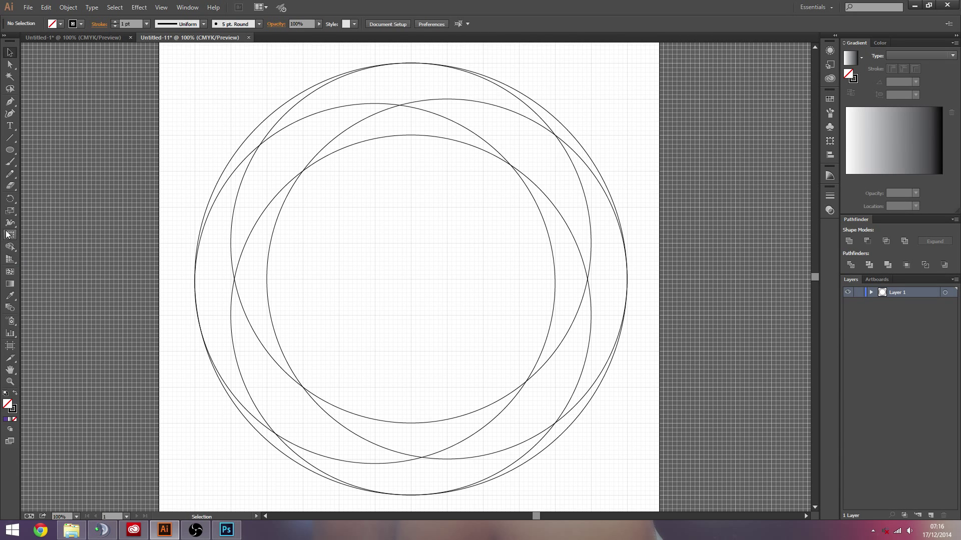
click(10, 246)
key(ctrl+a)
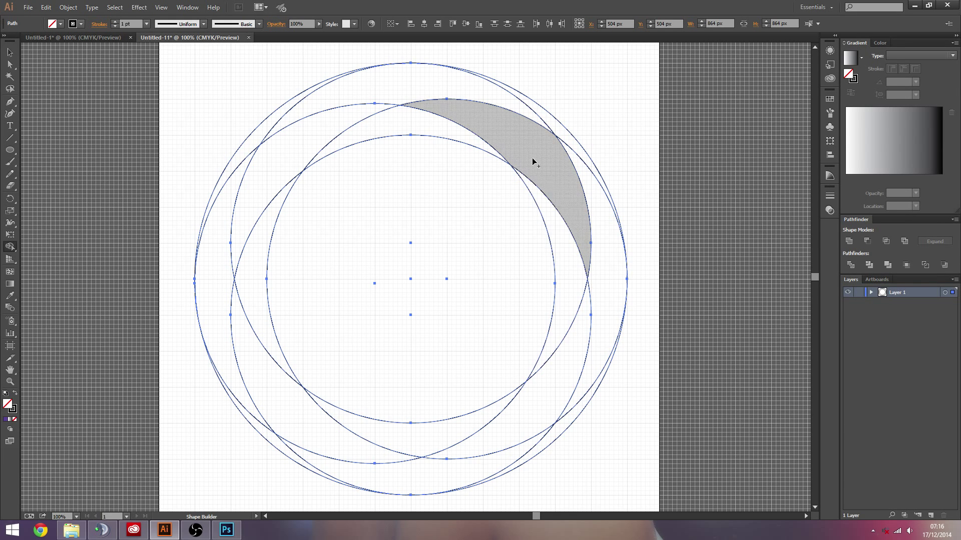
click(300, 148)
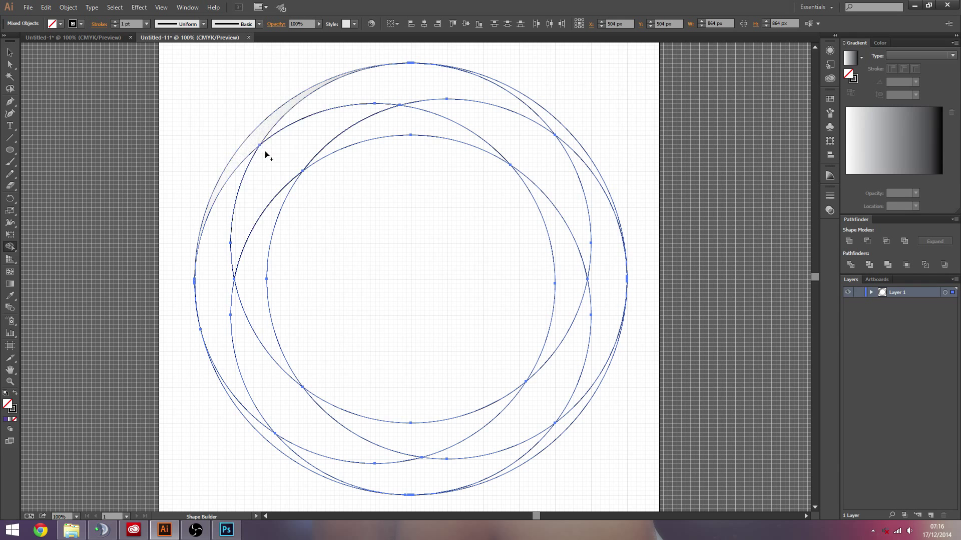
key(ctrl+z)
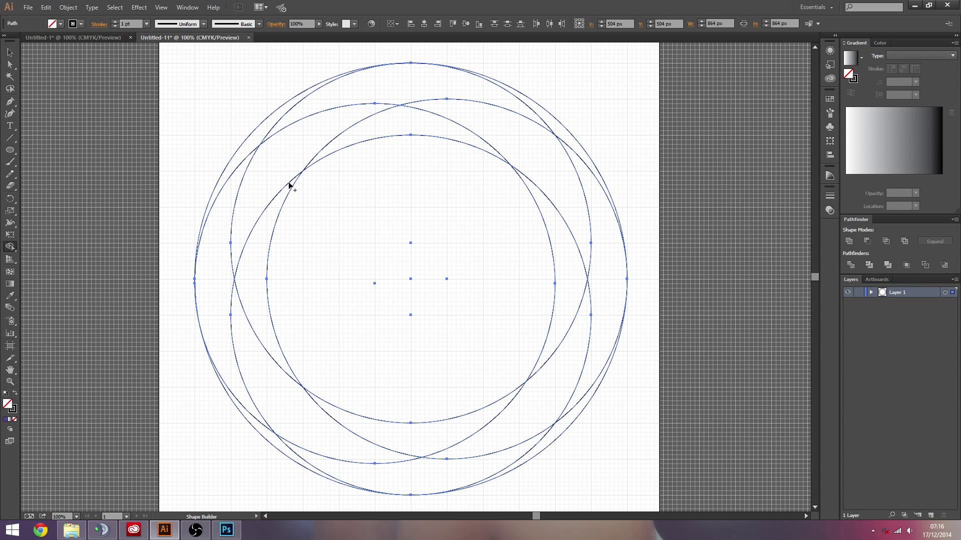
drag(355, 118, 445, 122)
key(ctrl+z)
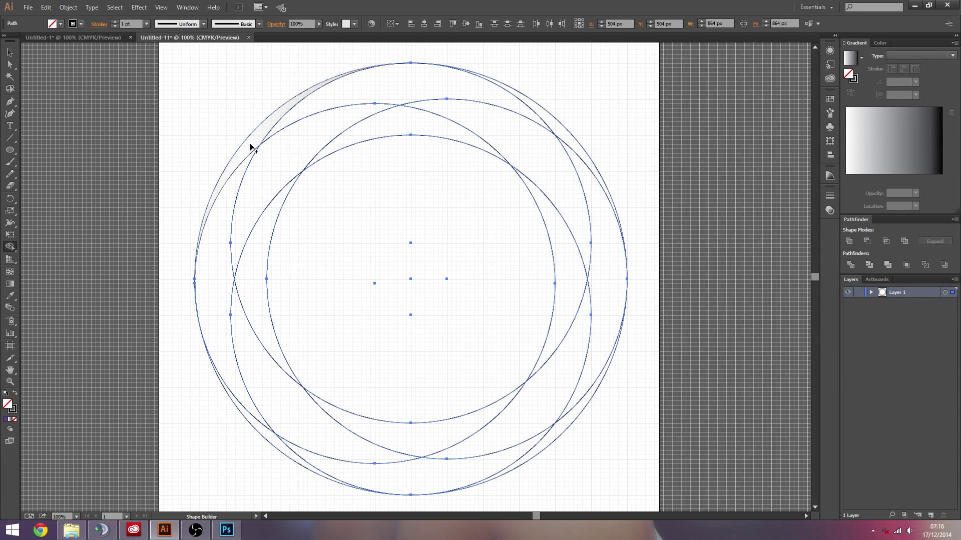
- Merge the top, right, lower and left circle regions into four swirling crescents
mouse_move(253, 145)
mouse_down()
mouse_move(391, 75)
mouse_move(346, 89)
mouse_up()
mouse_move(483, 98)
mouse_down()
mouse_move(547, 165)
mouse_move(525, 101)
mouse_up()
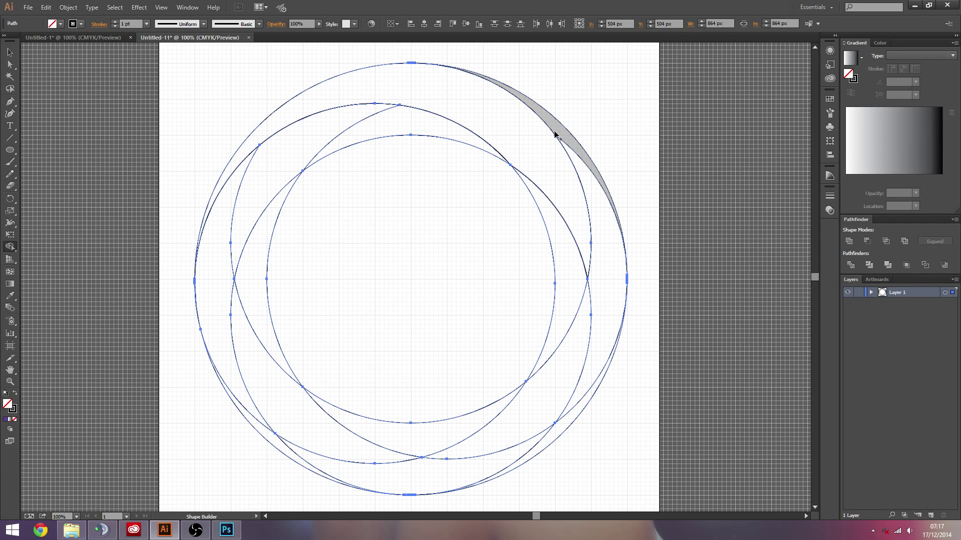
drag(549, 185, 570, 262)
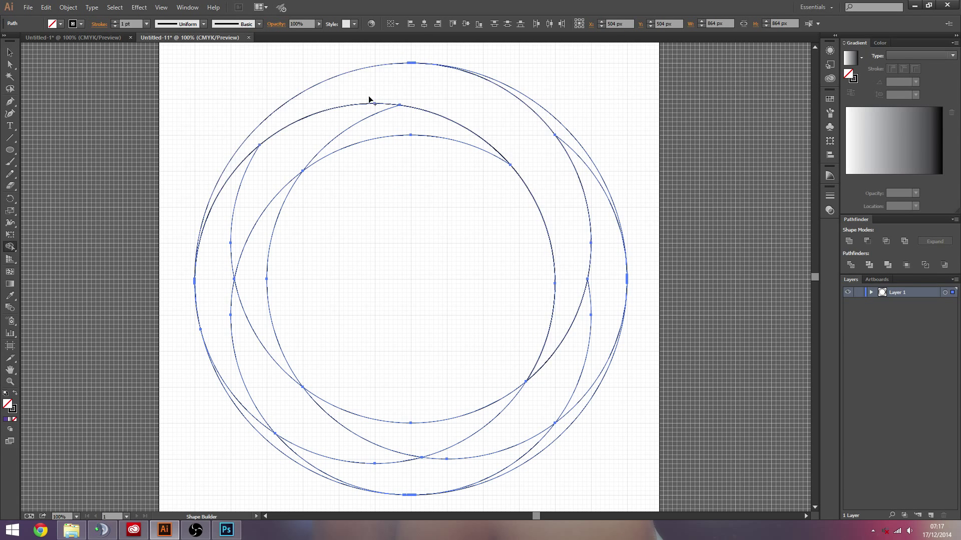
mouse_move(555, 125)
mouse_down()
mouse_move(609, 217)
mouse_move(588, 360)
mouse_move(537, 412)
mouse_move(441, 446)
mouse_up()
mouse_move(543, 434)
mouse_down()
mouse_move(489, 464)
mouse_move(331, 471)
mouse_move(288, 420)
mouse_up()
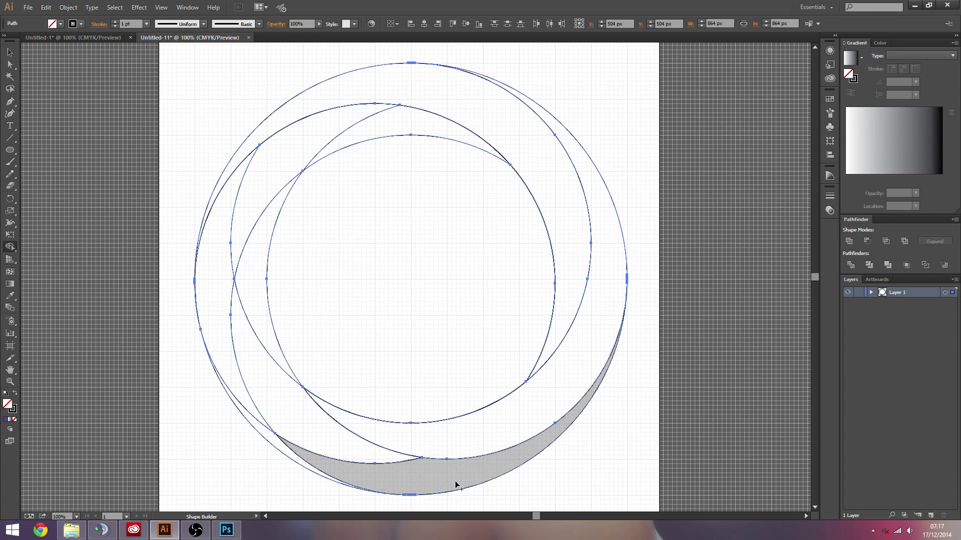
mouse_move(418, 476)
mouse_down()
mouse_move(307, 411)
mouse_move(251, 325)
mouse_move(270, 317)
mouse_up()
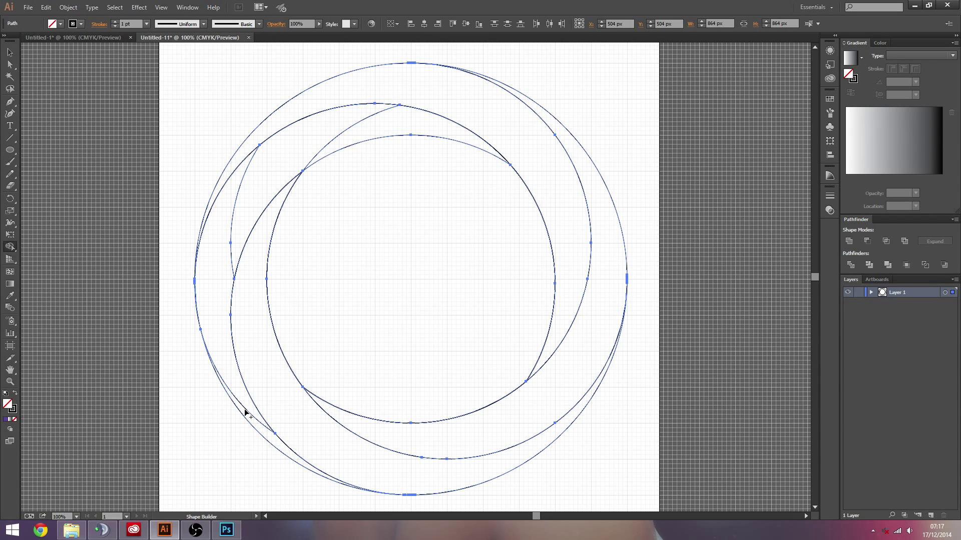
mouse_move(244, 412)
mouse_down()
mouse_move(220, 335)
mouse_move(252, 169)
mouse_move(353, 130)
mouse_up()
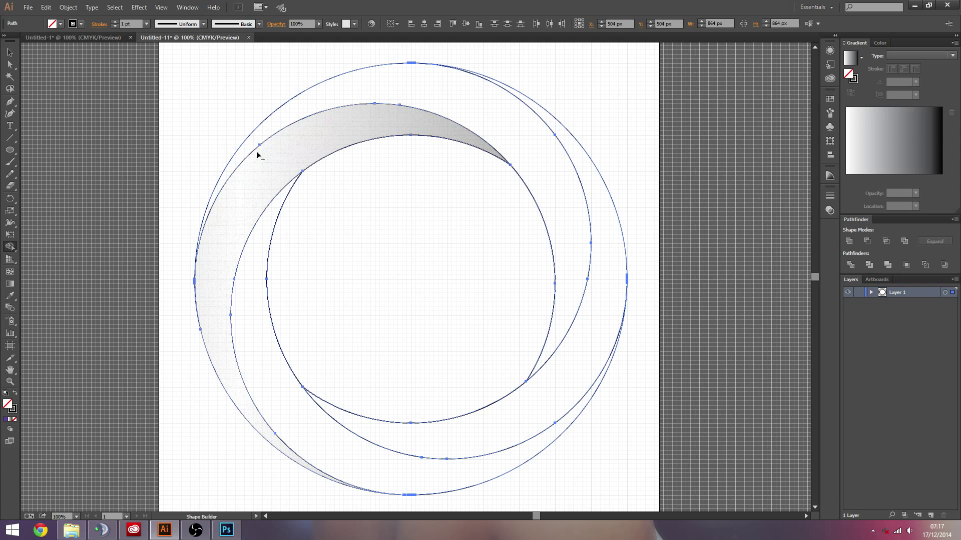
key(v)
click(257, 107)
- Zoom to view the whole swirl and inspect the innermost circle path
key(z)
alt+click(385, 235)
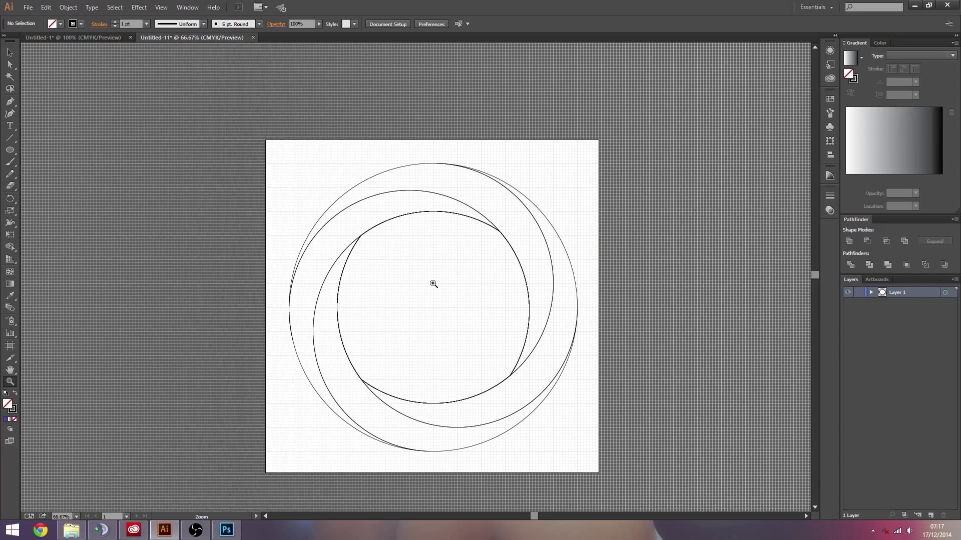
click(433, 283)
scroll(431, 285, down, 2)
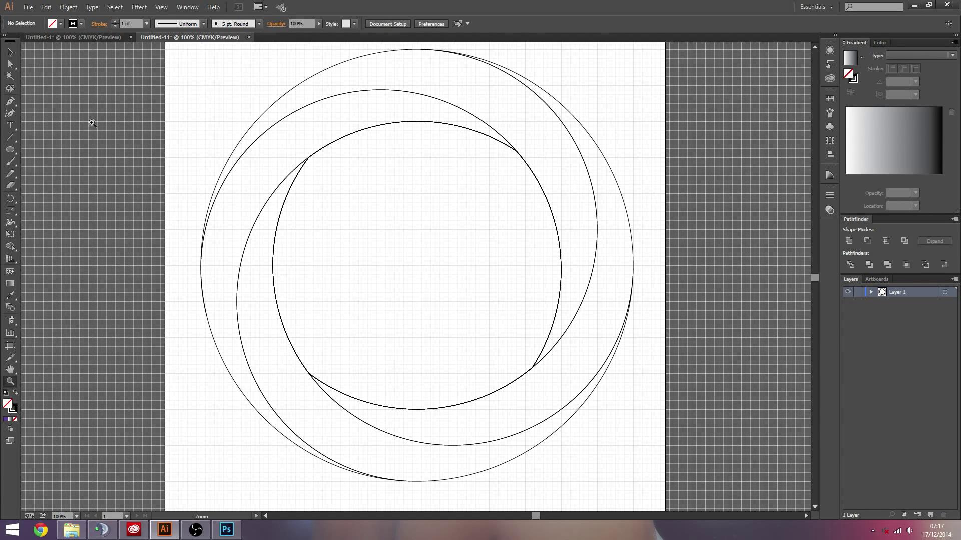
click(10, 65)
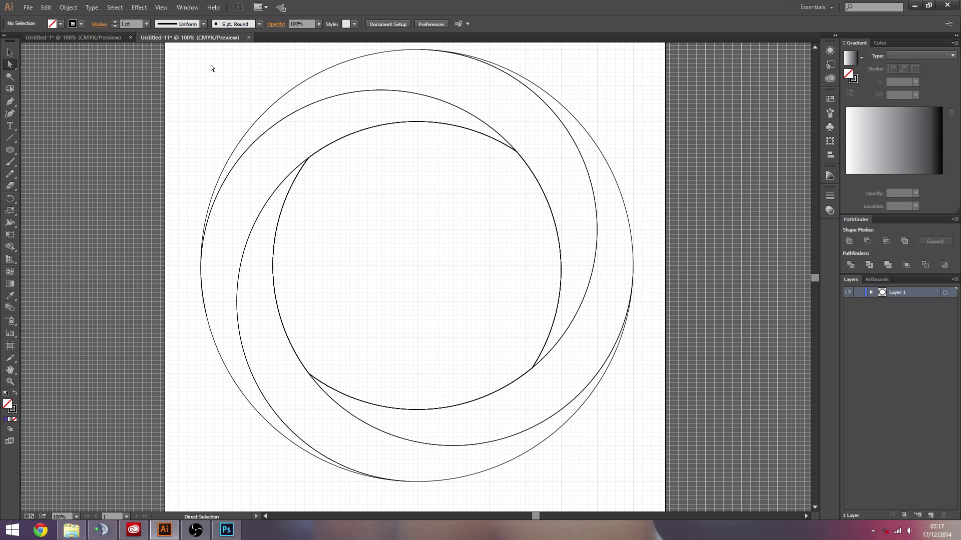
click(11, 53)
click(10, 64)
click(10, 52)
scroll(438, 97, up, 1)
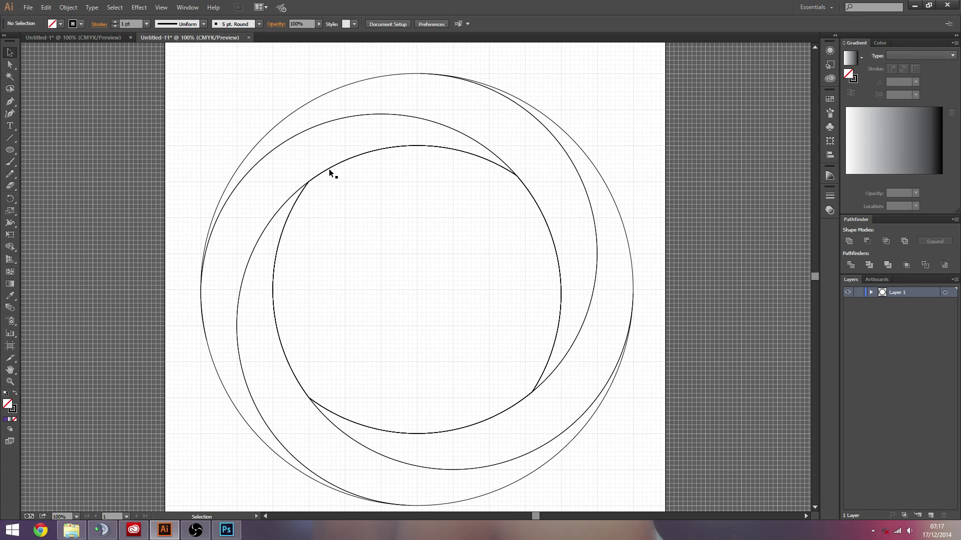
click(530, 190)
click(456, 221)
- Fill the top crescent with a solid red colour
click(329, 95)
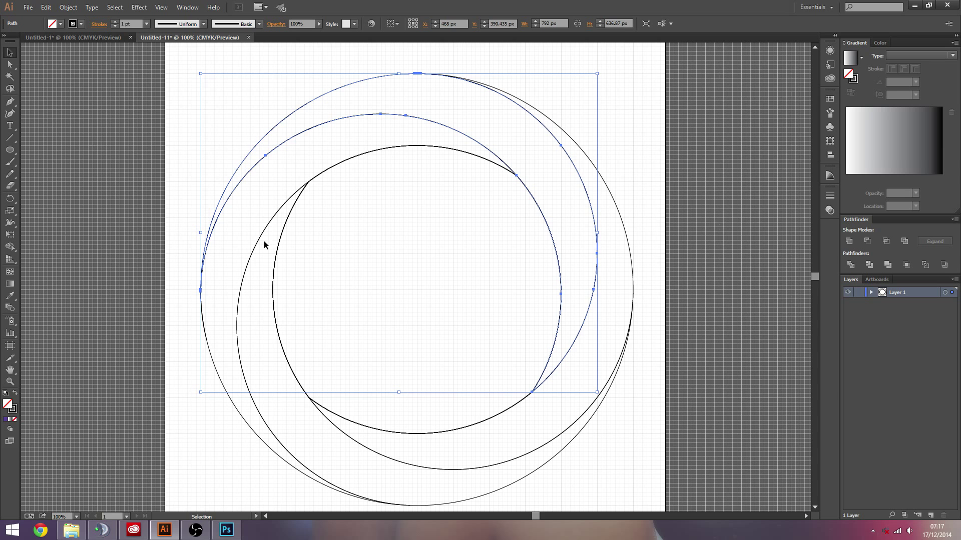
click(15, 394)
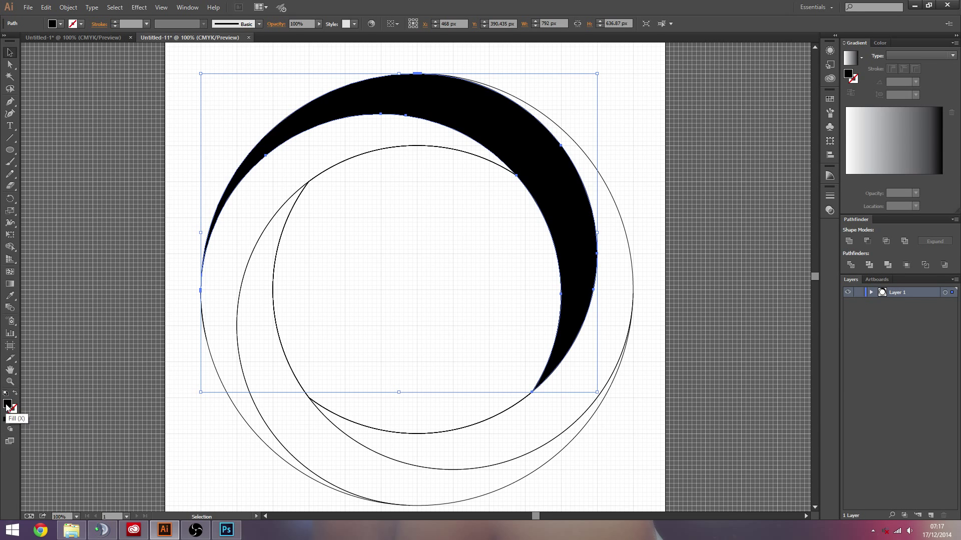
double_click(7, 404)
click(365, 295)
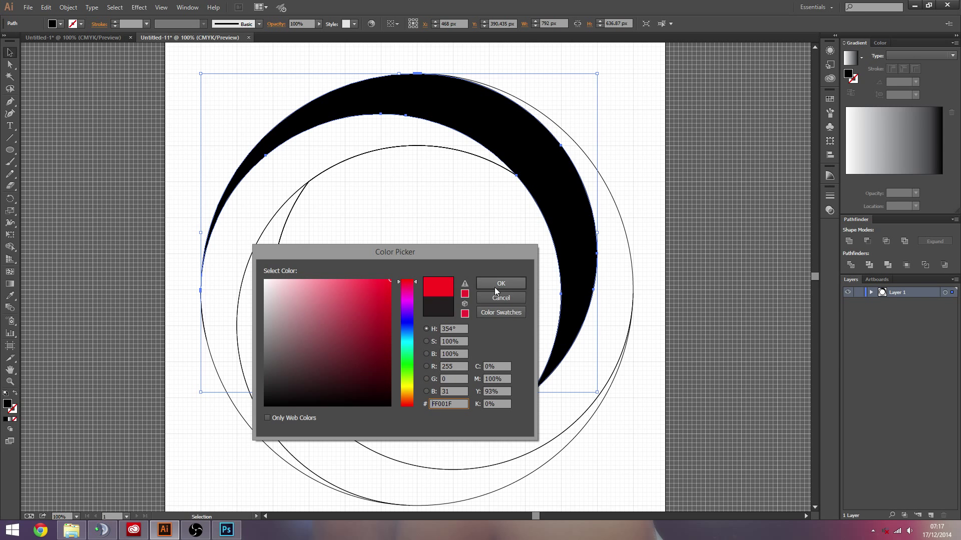
click(501, 283)
click(641, 233)
- Fill the right-hand crescent with a bright blue
click(631, 260)
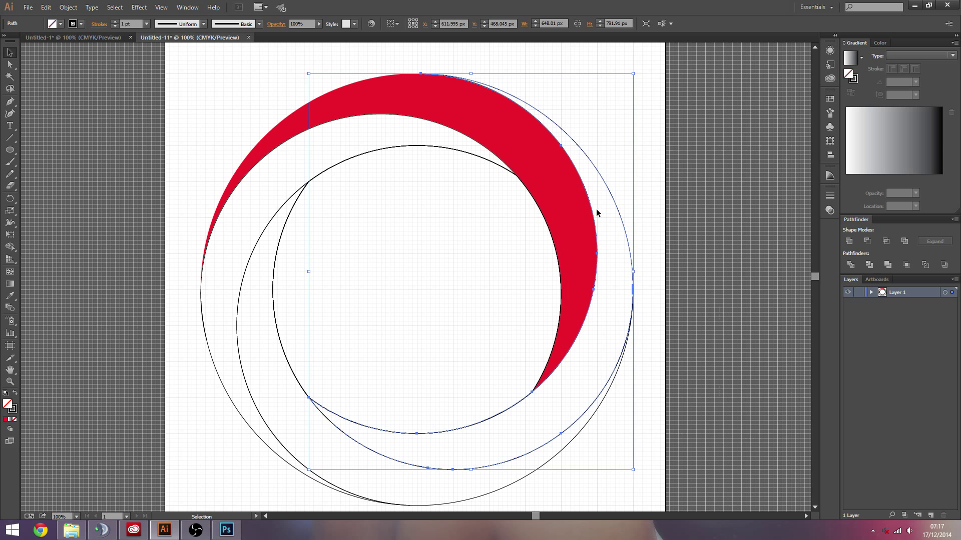
click(14, 394)
double_click(7, 404)
click(407, 322)
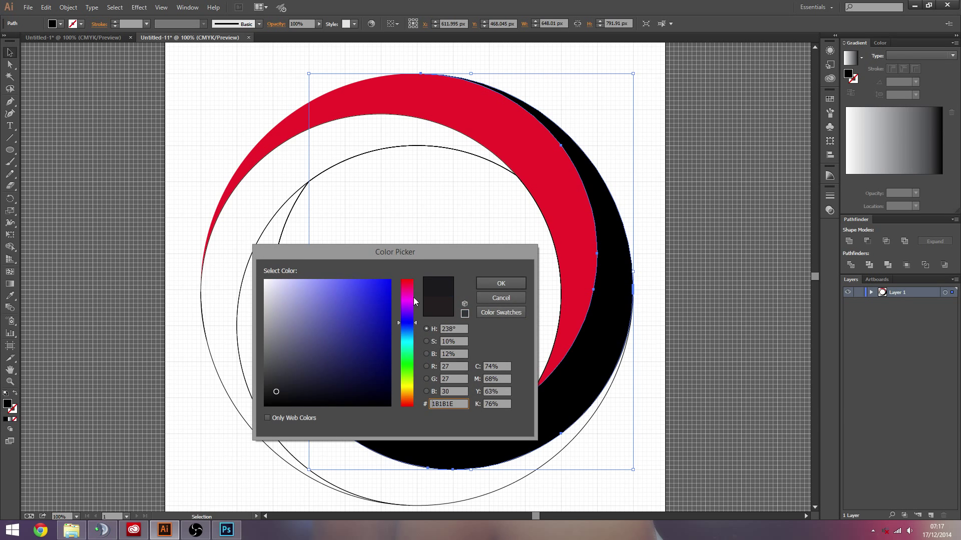
click(411, 334)
click(379, 298)
click(493, 284)
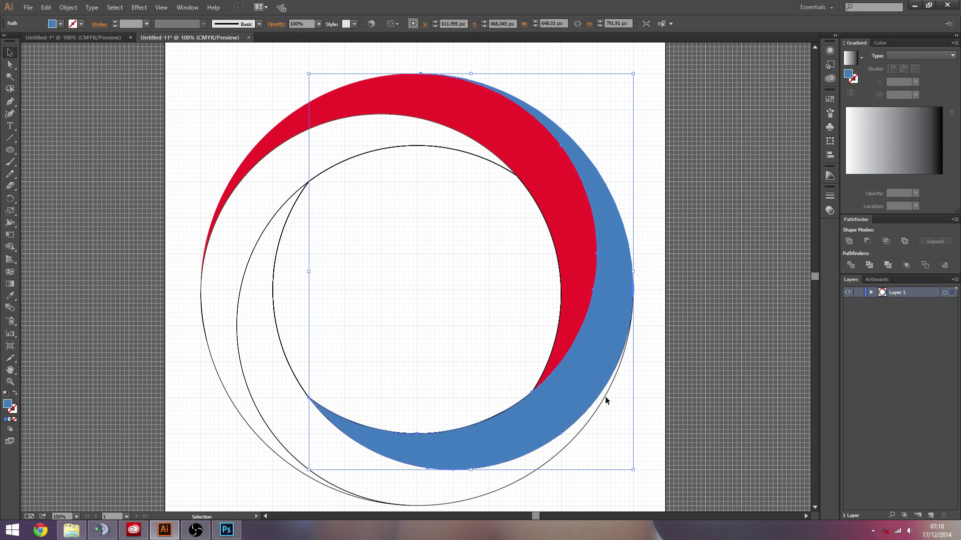
click(246, 446)
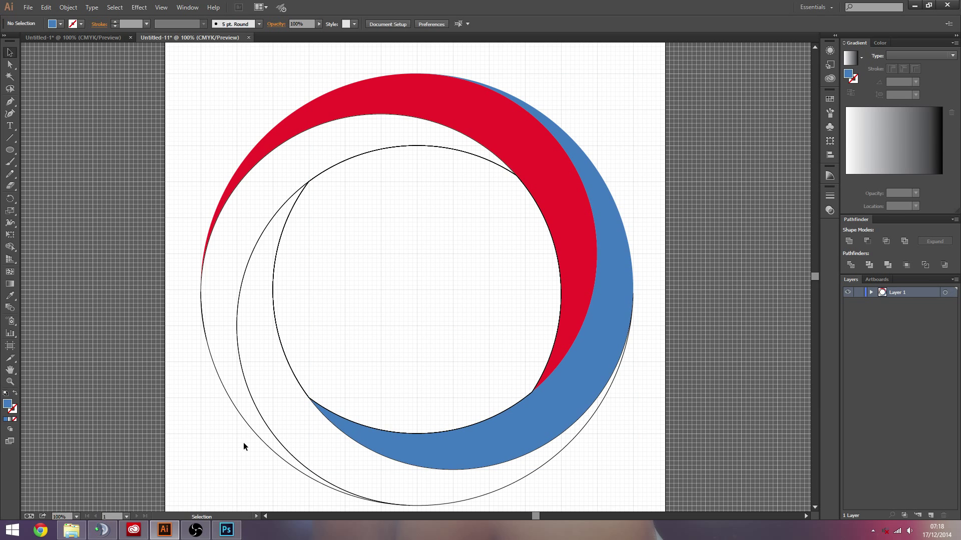
click(268, 426)
click(181, 452)
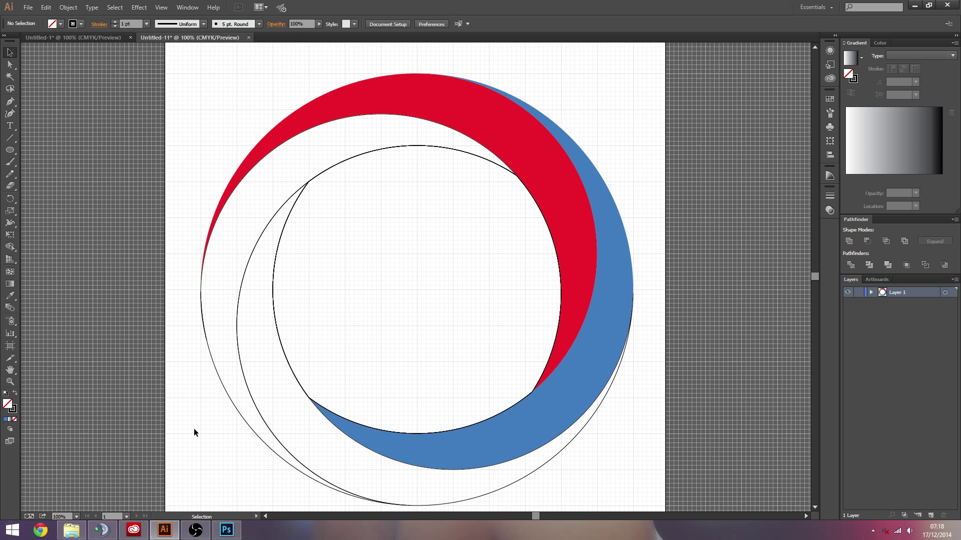
- Swap fill and stroke on the lower-left crescent so it gets a solid fill
scroll(300, 440, down, 3)
click(502, 445)
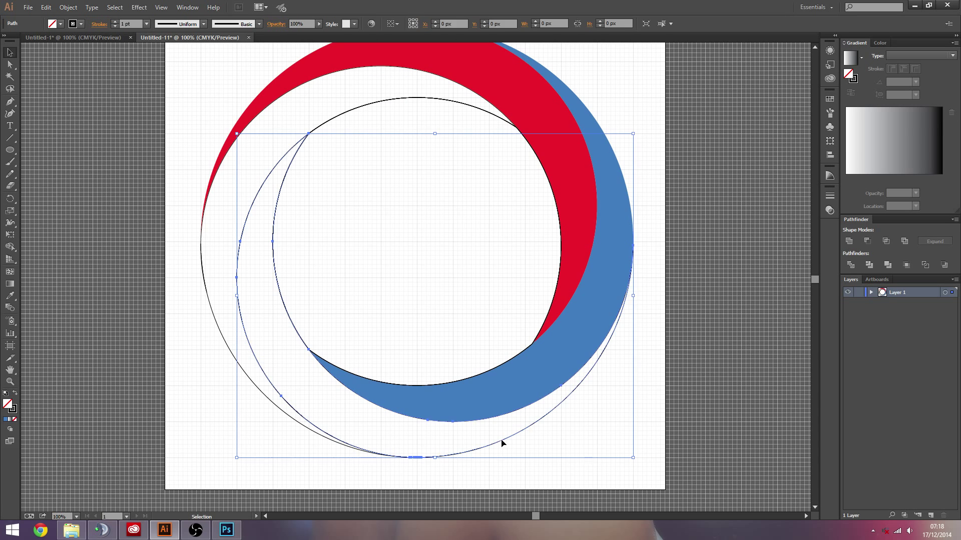
double_click(12, 408)
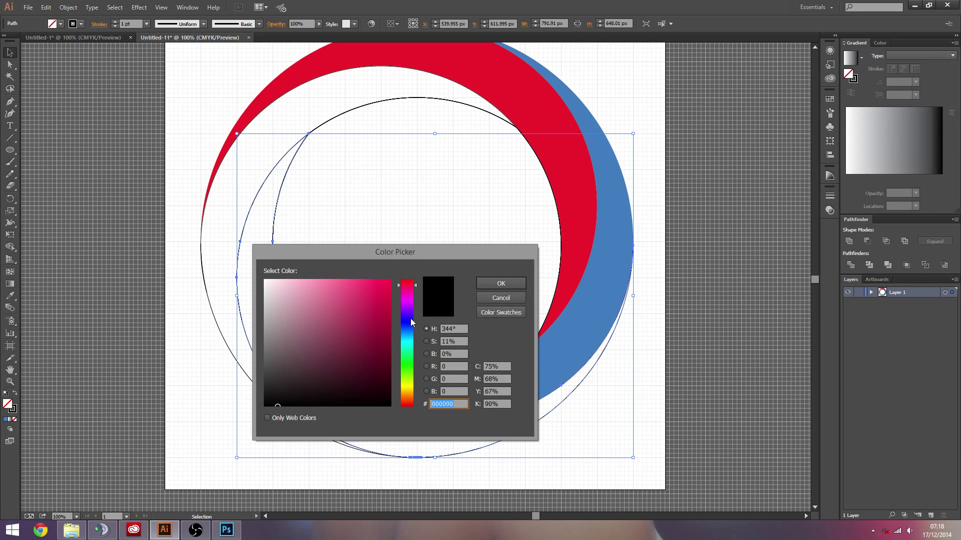
key(Escape)
click(15, 395)
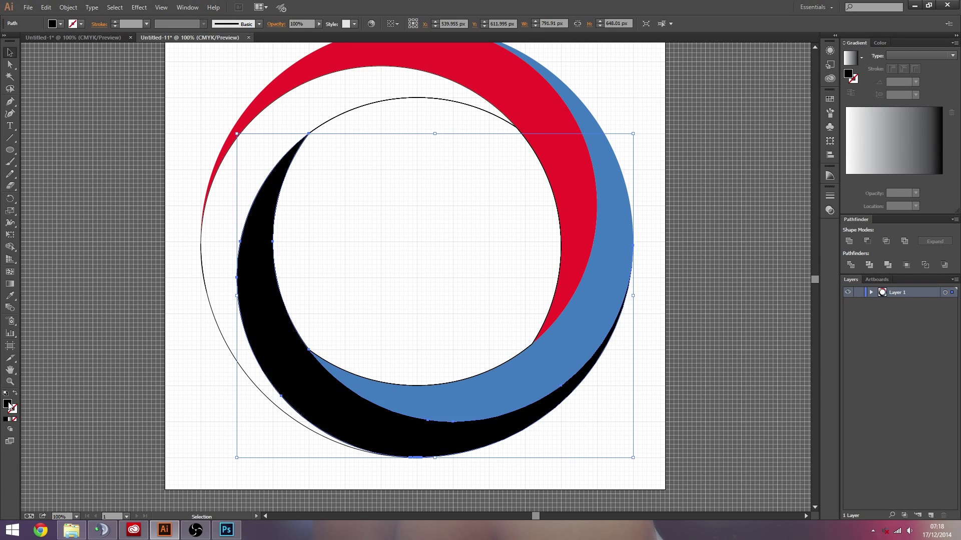
double_click(7, 404)
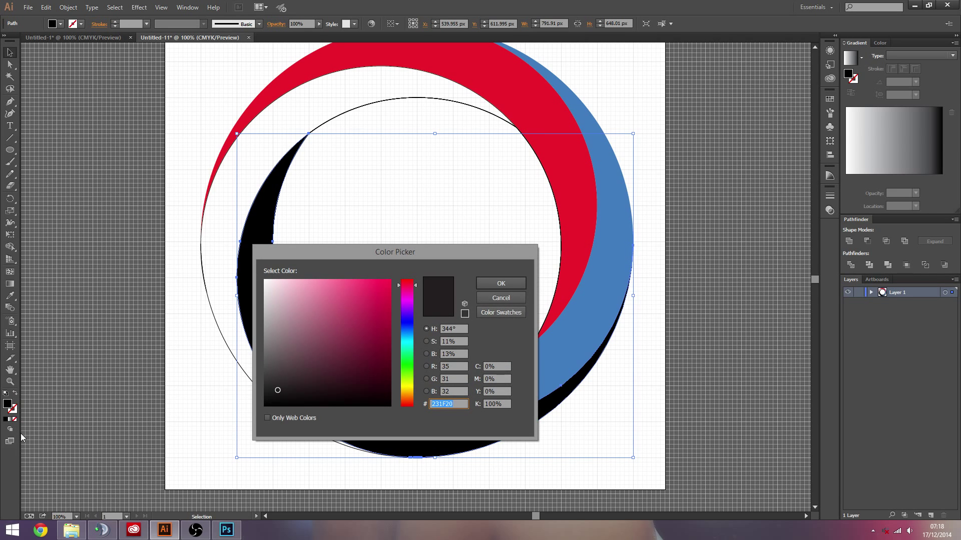
- Set the lower-left crescent's fill to green in the Color Picker
click(368, 325)
click(276, 391)
mouse_move(352, 298)
mouse_down()
mouse_move(383, 285)
mouse_move(401, 300)
mouse_move(385, 279)
mouse_up()
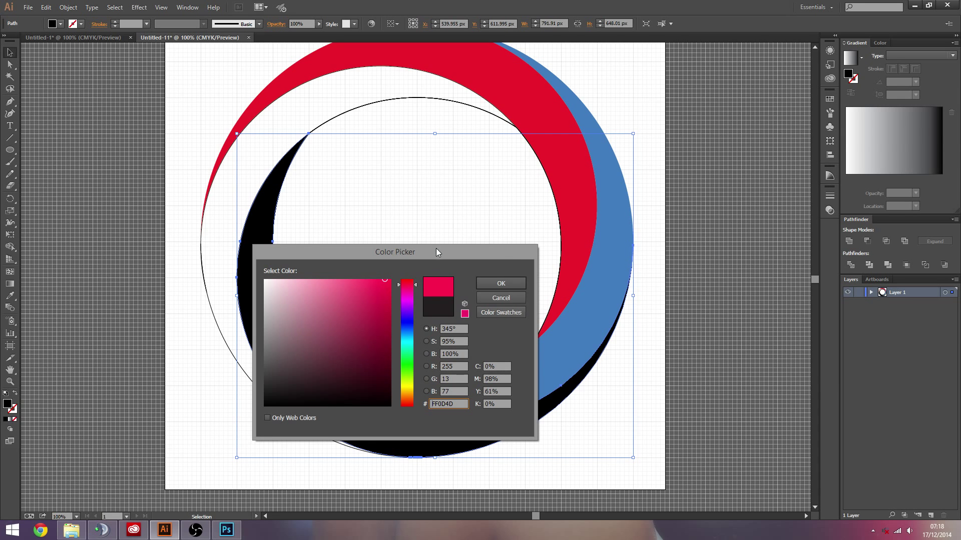
drag(439, 252, 500, 262)
click(443, 319)
drag(472, 320, 453, 333)
drag(473, 380, 473, 372)
click(563, 293)
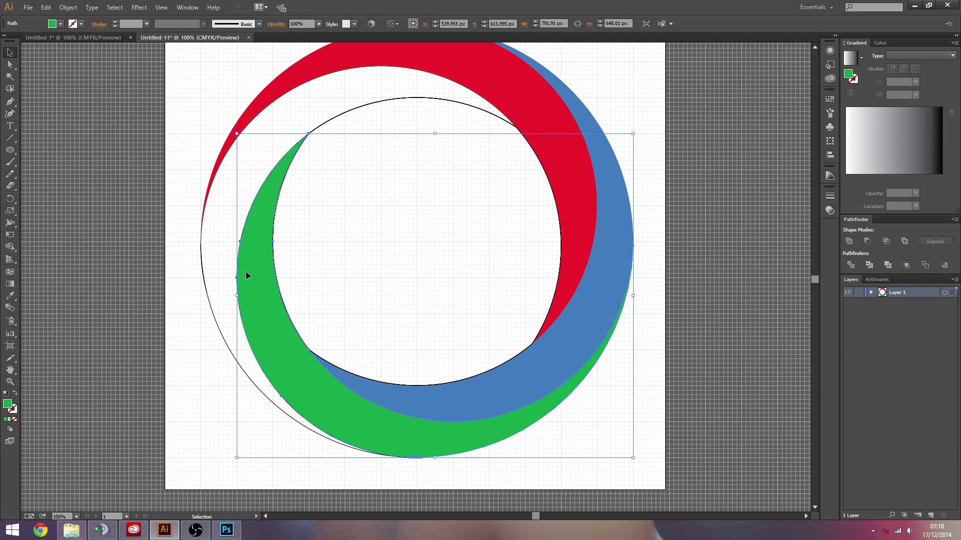
click(197, 338)
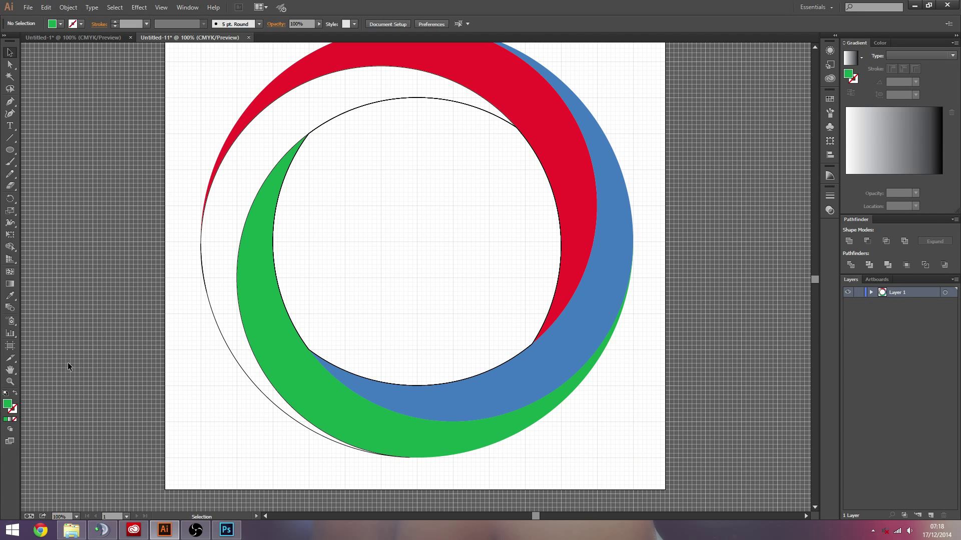
- Give the upper-left crescent a solid bright yellow fill
click(208, 298)
double_click(9, 404)
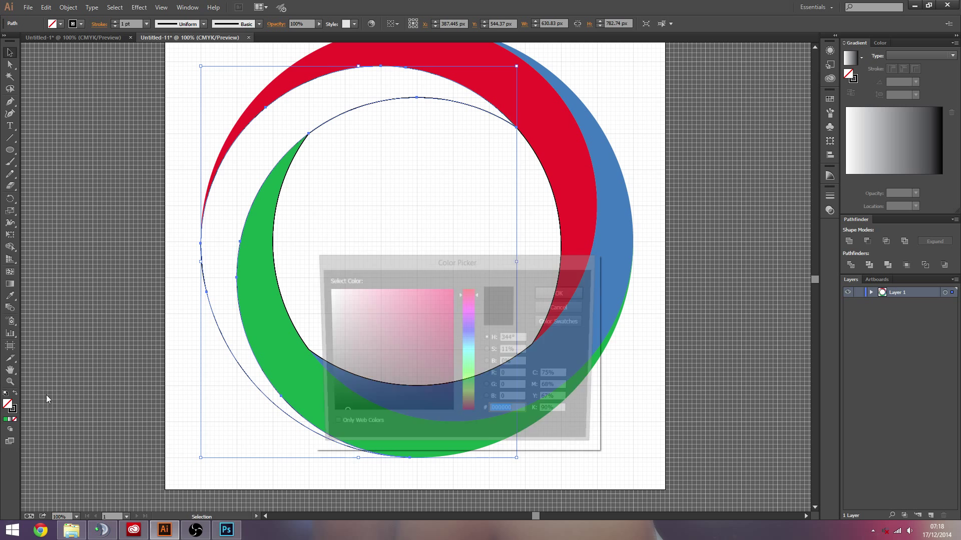
key(Escape)
click(15, 393)
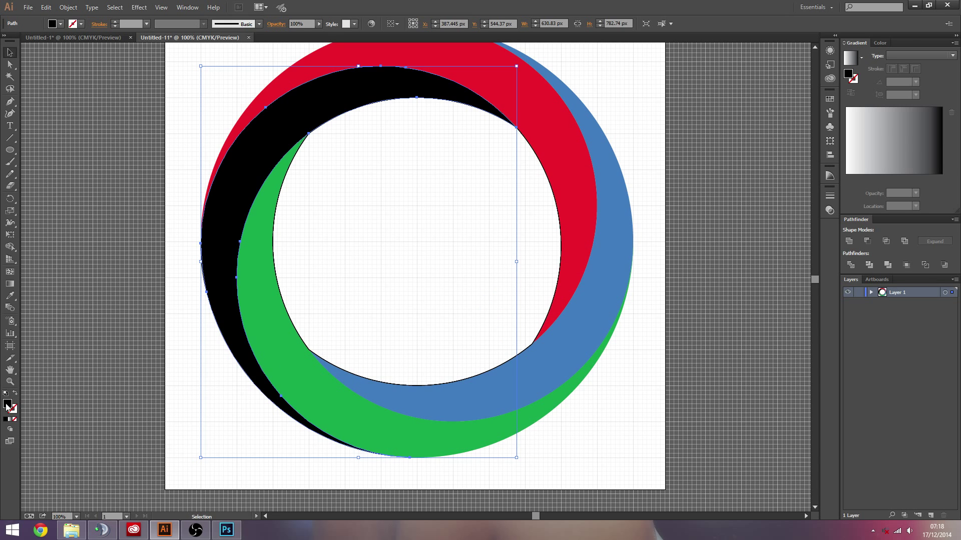
double_click(7, 404)
click(469, 399)
drag(438, 344, 453, 290)
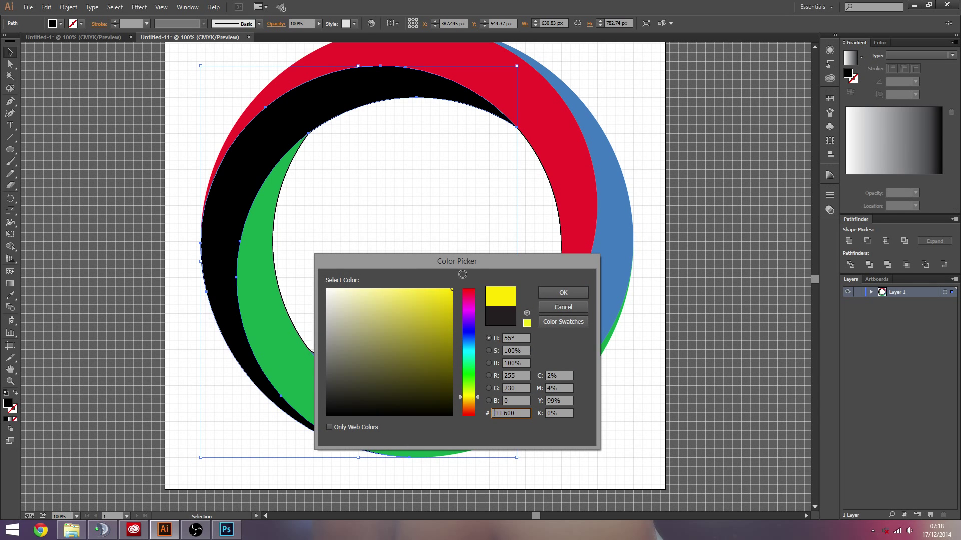
drag(471, 400, 471, 399)
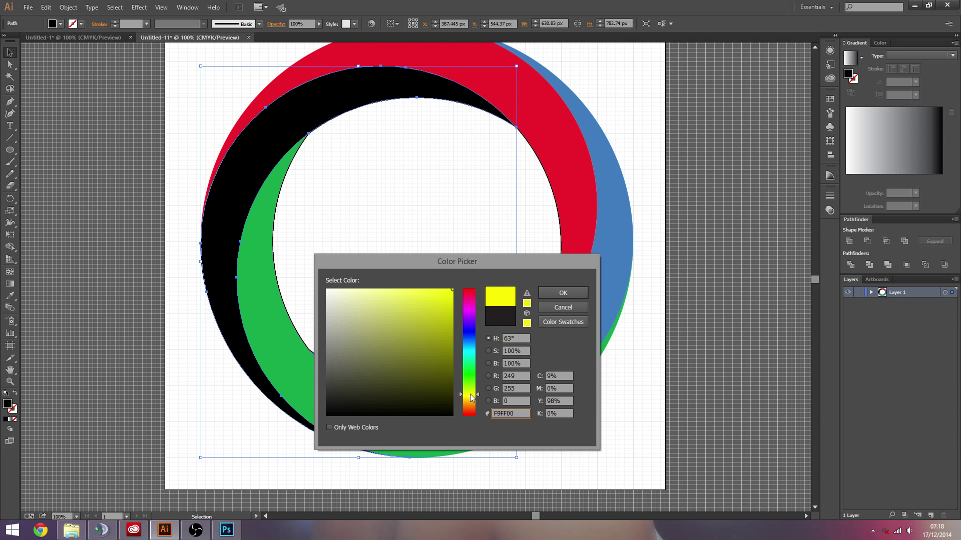
click(562, 293)
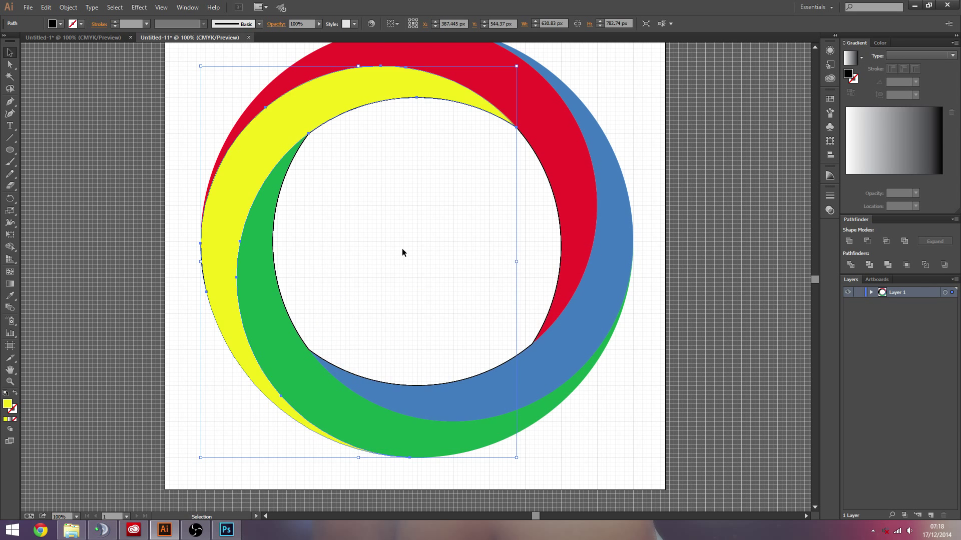
click(401, 250)
key(z)
alt+click(406, 261)
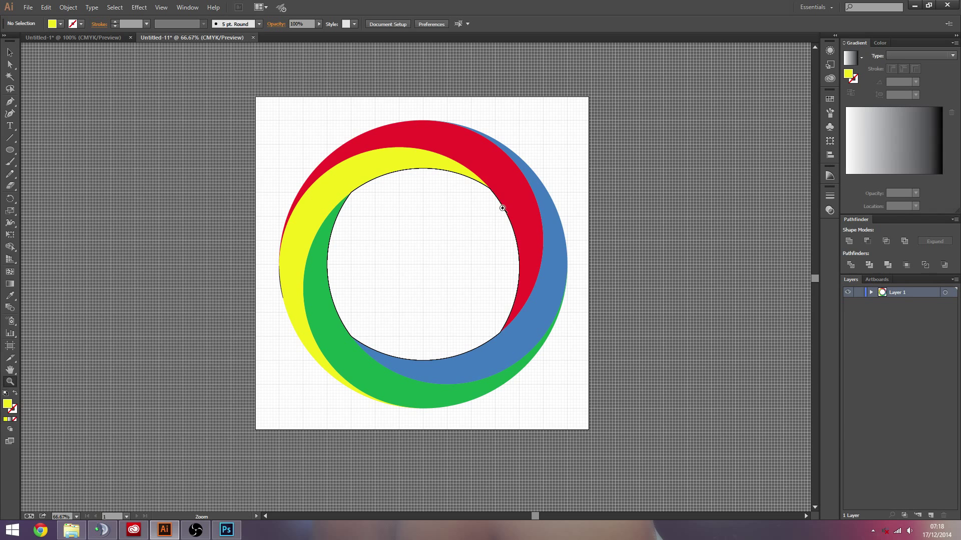
click(445, 193)
click(443, 193)
click(425, 278)
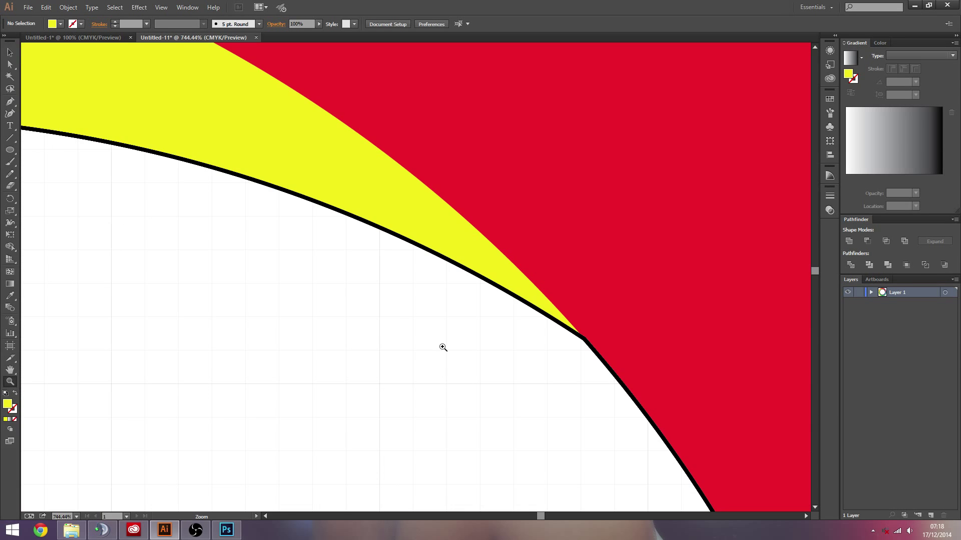
alt+click(334, 384)
alt+click(334, 384)
alt+click(370, 360)
alt+click(408, 337)
alt+click(425, 328)
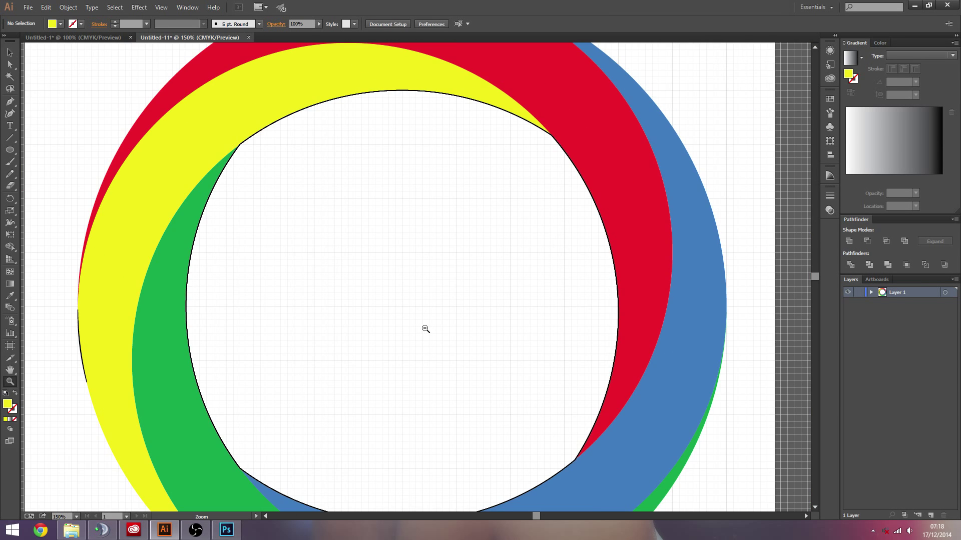
alt+click(425, 328)
alt+click(425, 328)
click(407, 273)
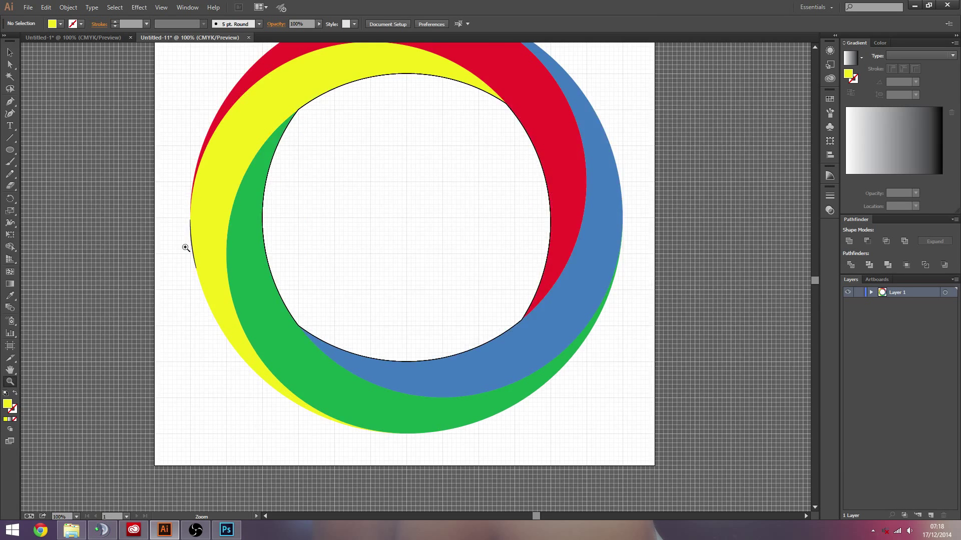
click(322, 290)
click(428, 317)
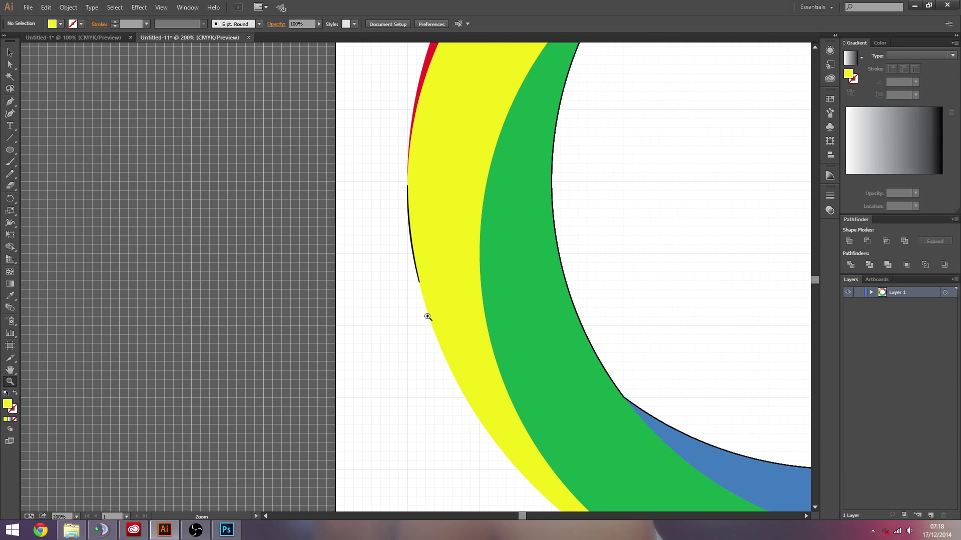
click(10, 52)
drag(456, 232, 510, 264)
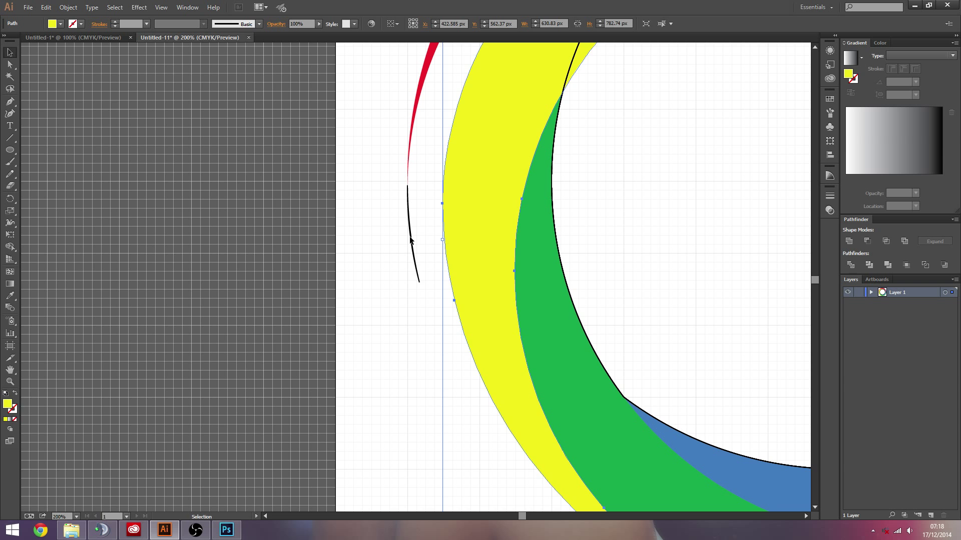
key(ctrl+z)
click(597, 261)
key(z)
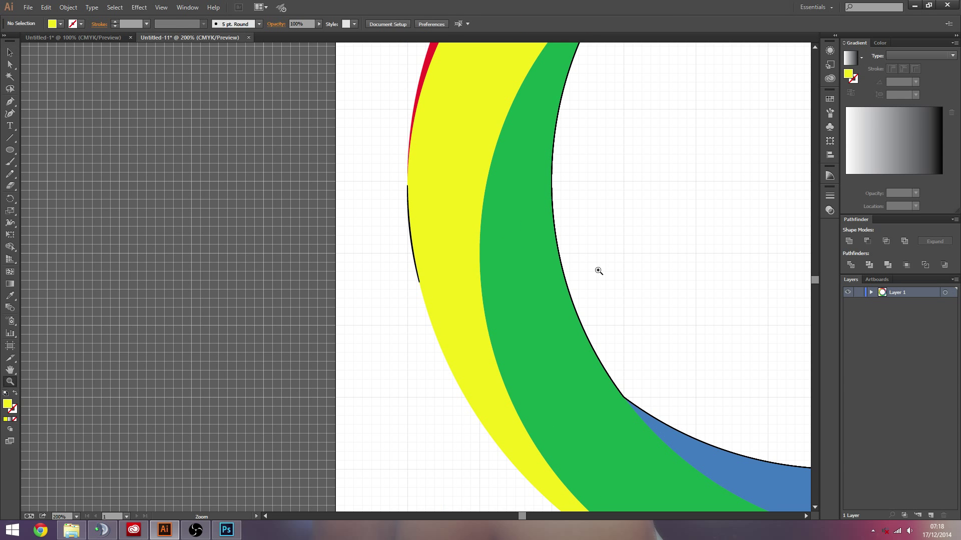
alt+click(628, 271)
alt+click(621, 279)
alt+click(568, 279)
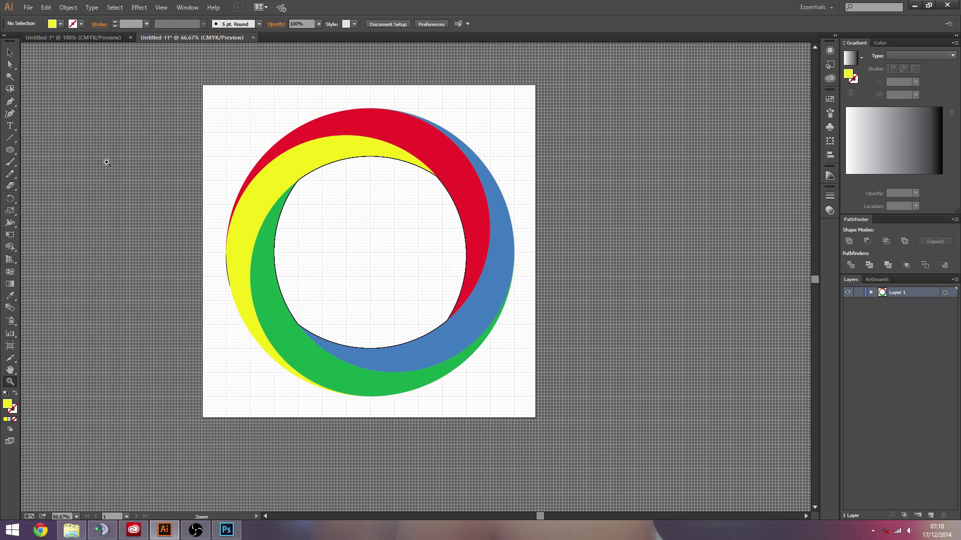
click(10, 52)
- Select all four colour bands and move them off the artboard to the right
click(473, 216)
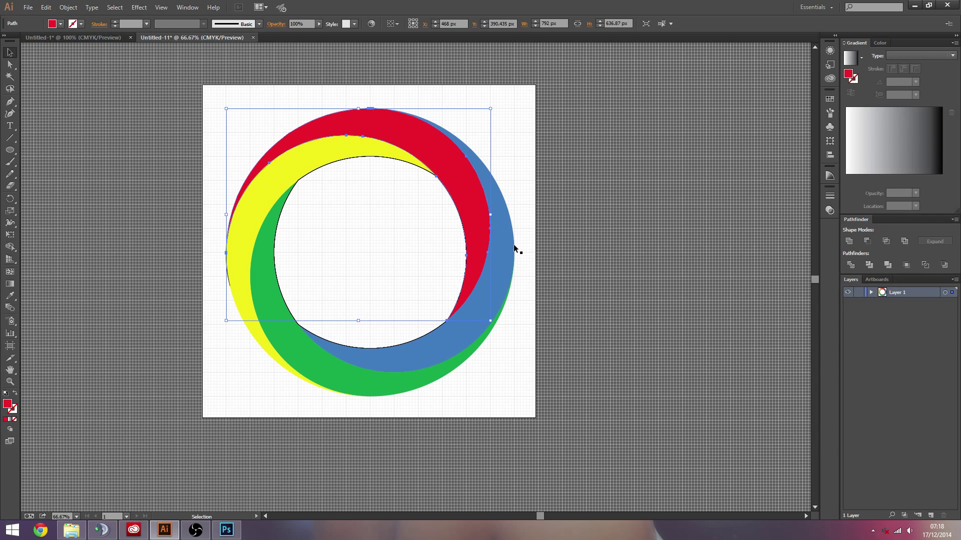
shift+click(503, 269)
shift+click(270, 290)
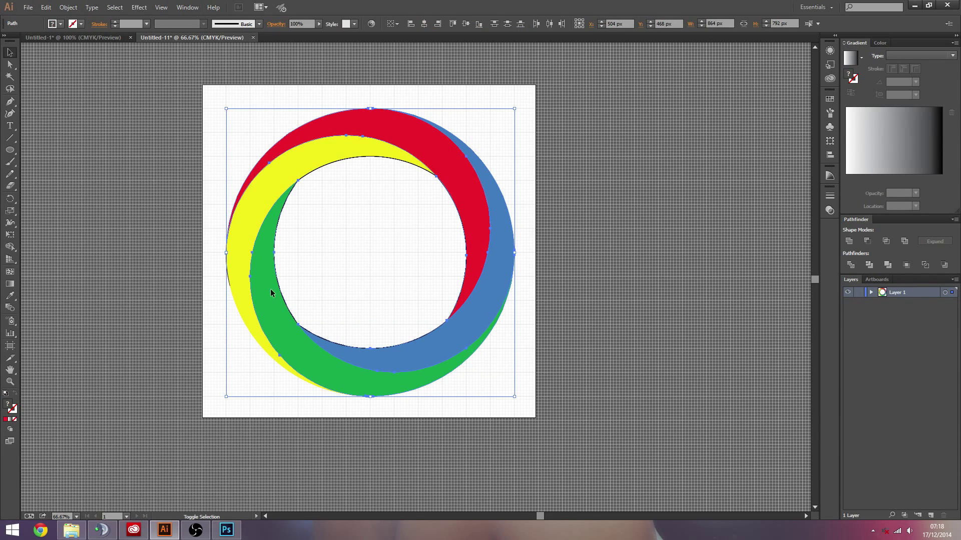
shift+click(239, 286)
drag(330, 156, 675, 153)
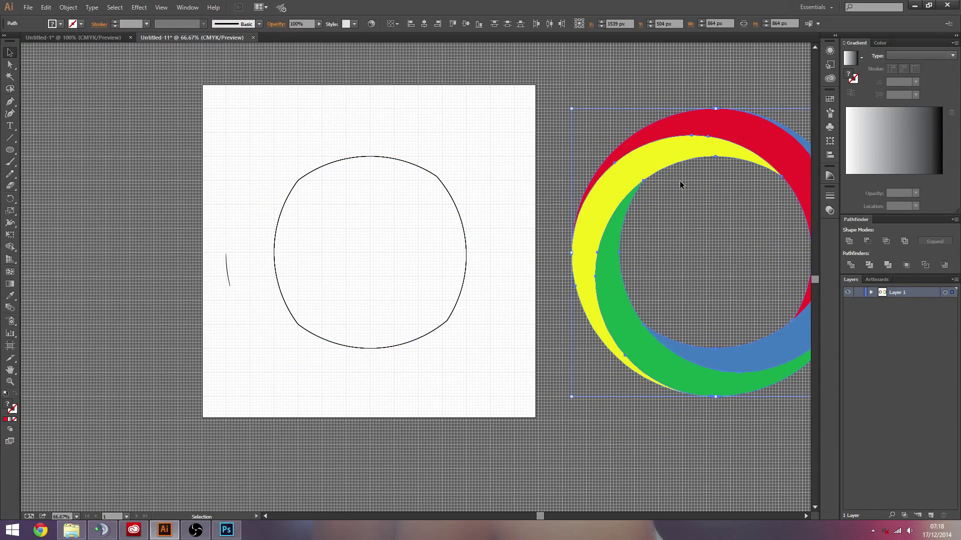
- Delete the leftover circle and arc, move the ring back, and show Untitled-1
drag(499, 116, 212, 391)
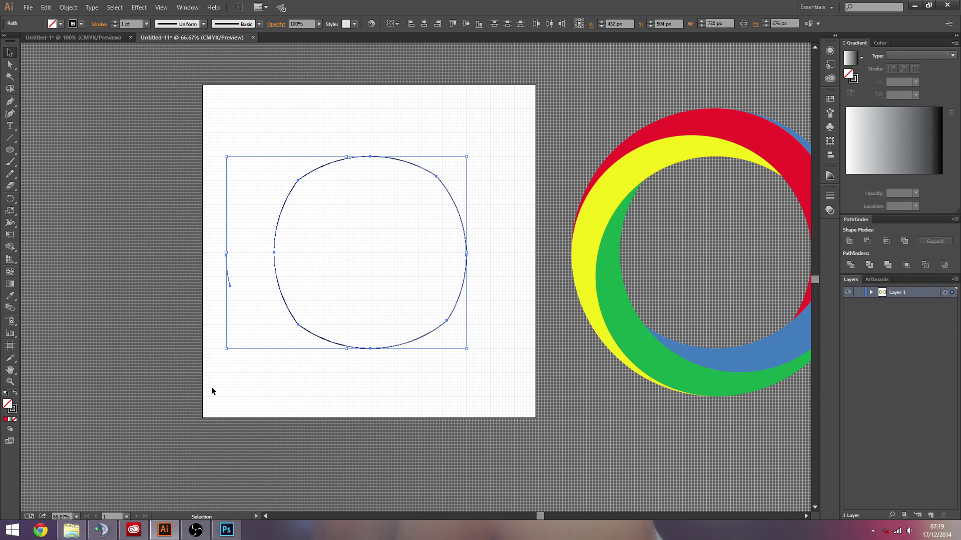
key(Delete)
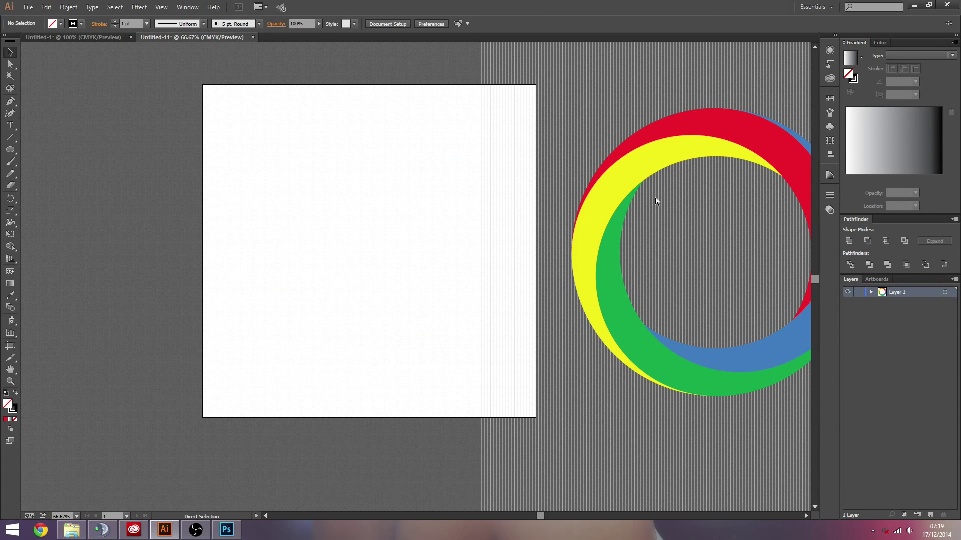
drag(653, 197, 313, 158)
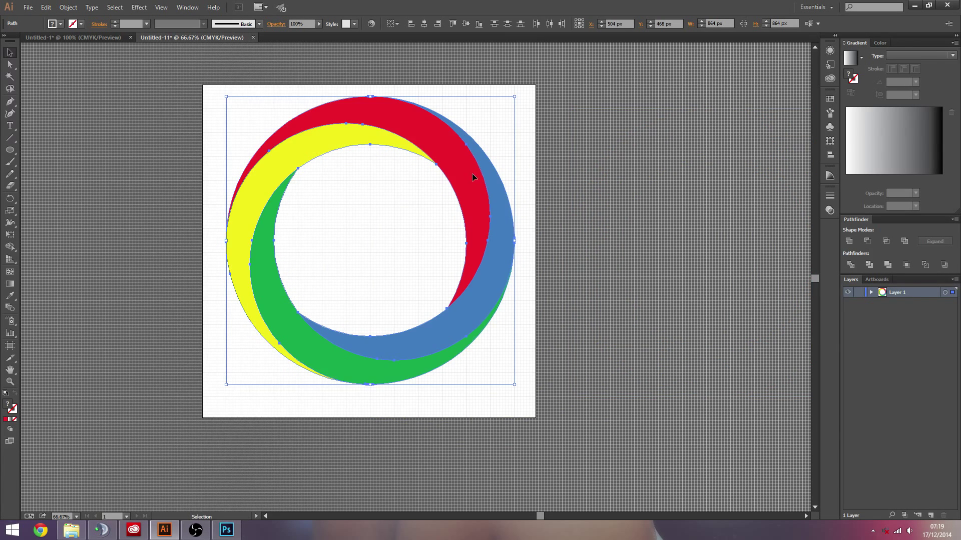
scroll(472, 173, up, 2)
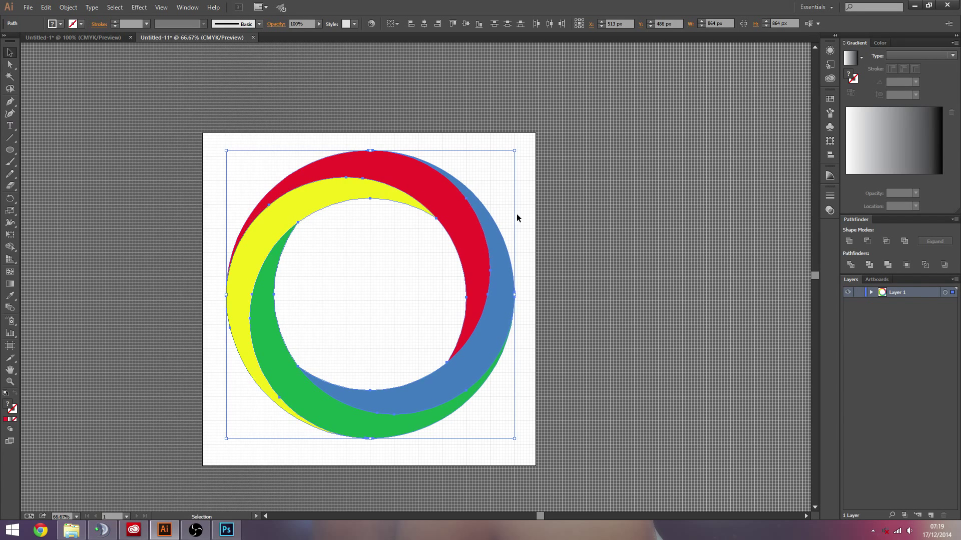
click(433, 225)
click(118, 36)
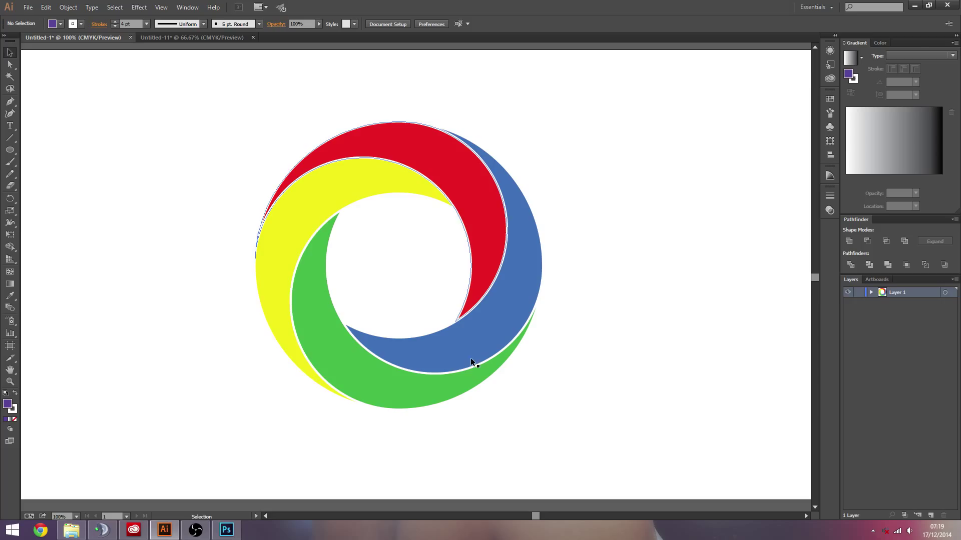
- Draw a purple page-sized rectangle, send it behind the ring, then delete it
drag(10, 150, 46, 148)
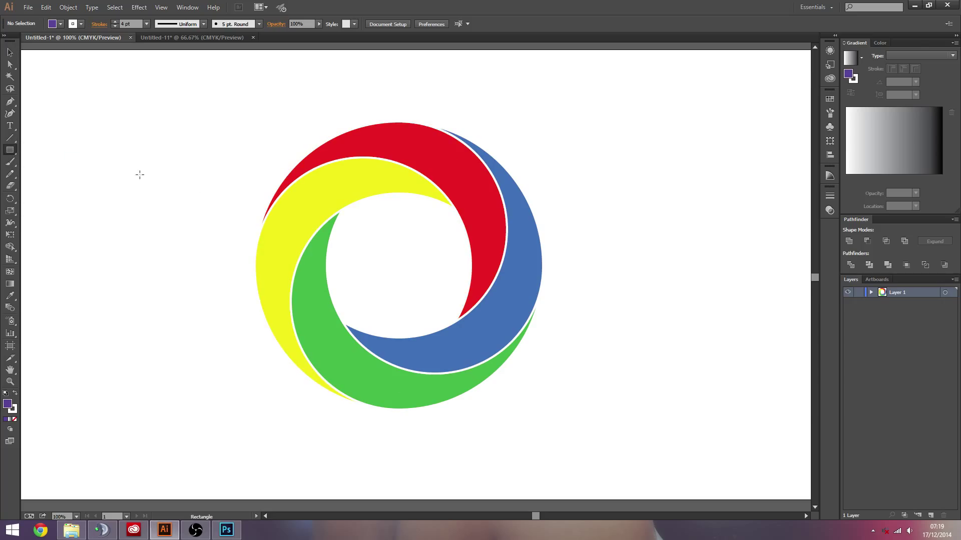
drag(183, 97, 670, 463)
right_click(603, 248)
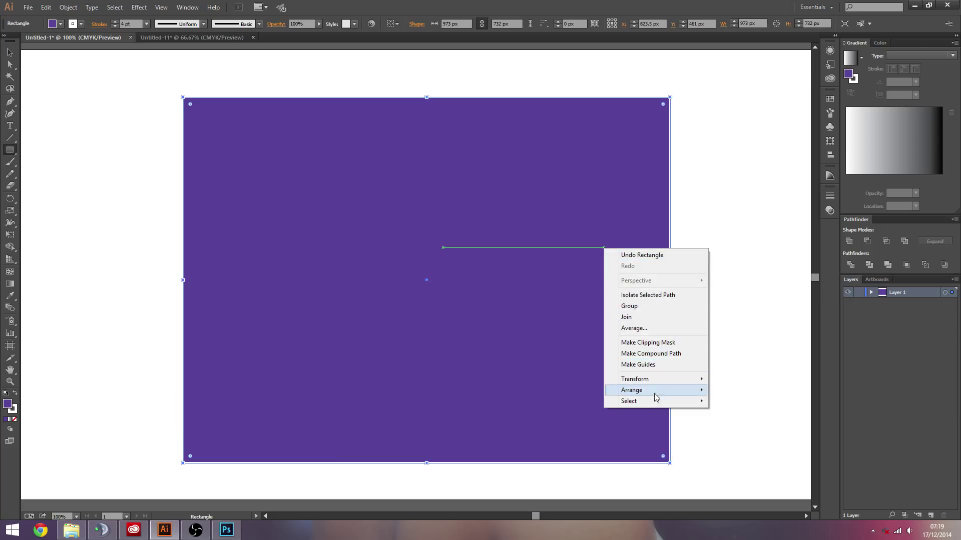
mouse_move(671, 391)
click(744, 413)
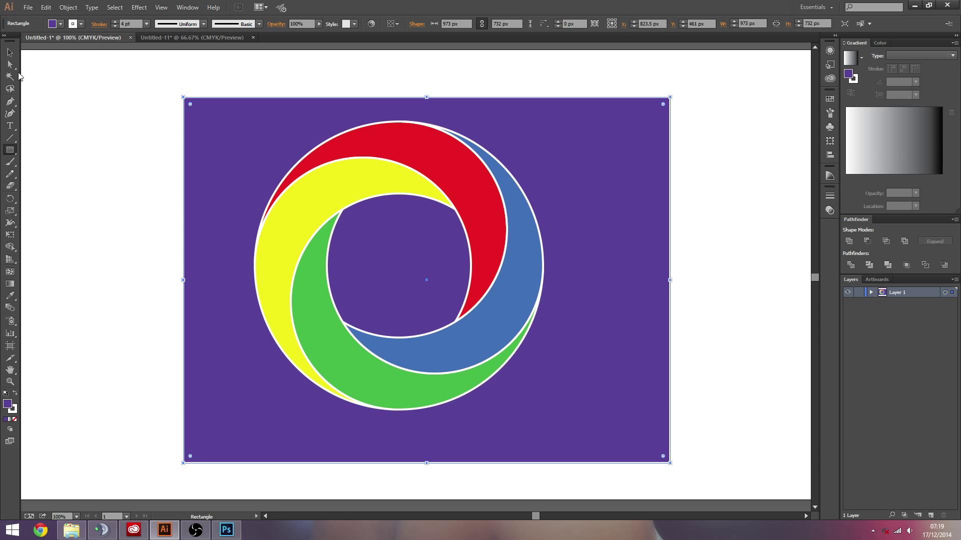
key(v)
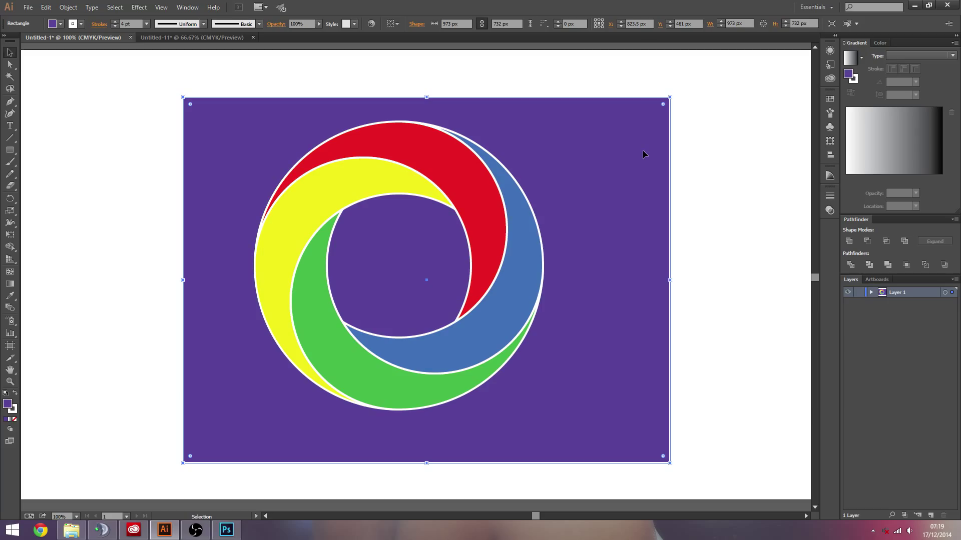
key(Delete)
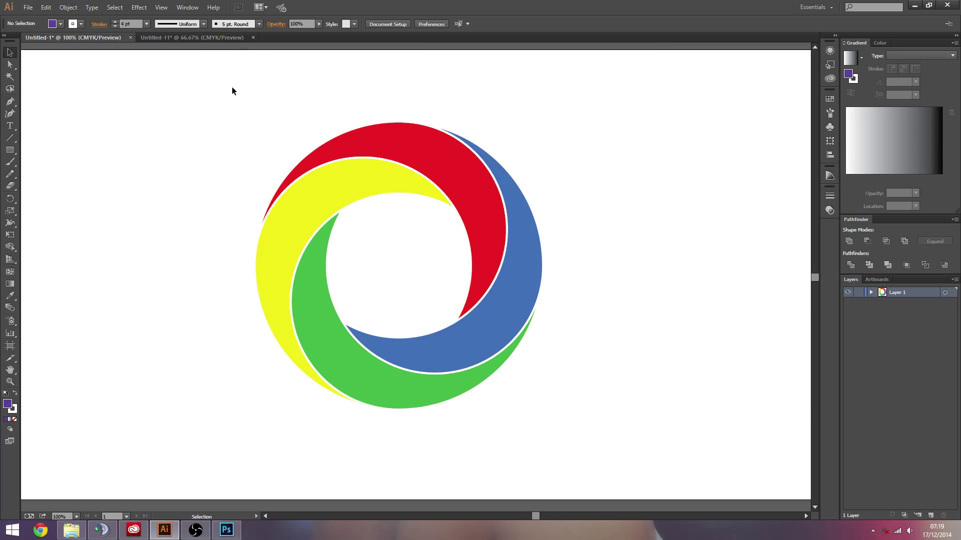
- Switch to Untitled-11 and select all four ring paths
click(200, 37)
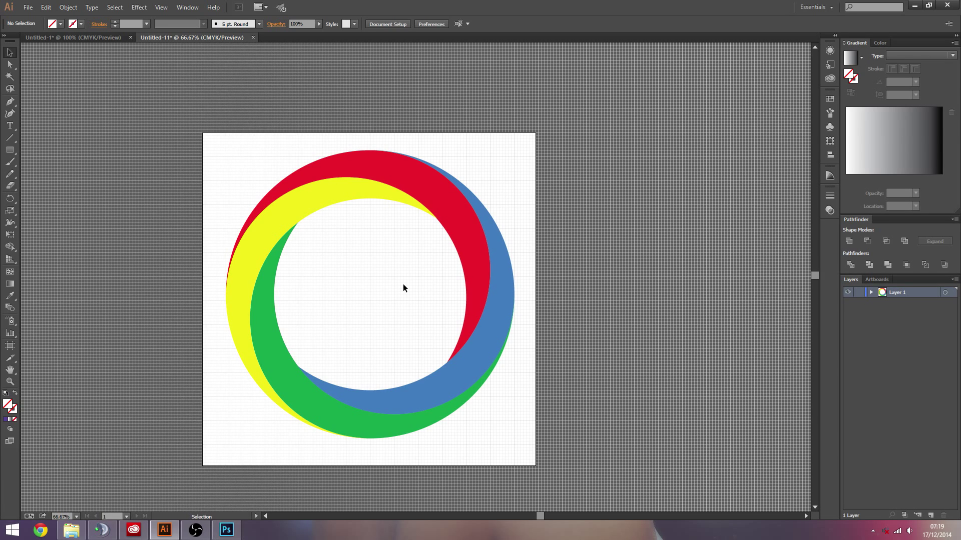
scroll(403, 288, down, 2)
key(z)
click(370, 285)
scroll(426, 305, up, 1)
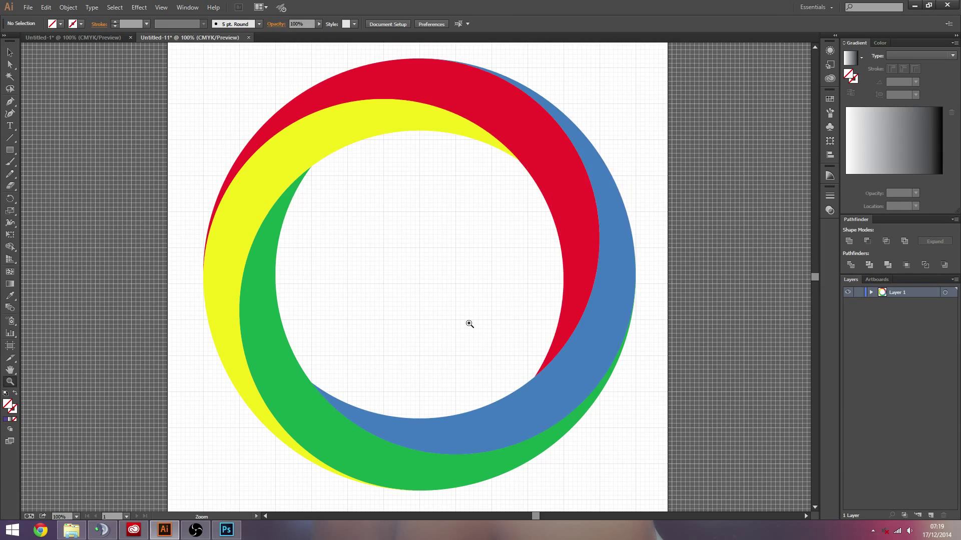
alt+click(406, 249)
scroll(390, 268, down, 1)
key(v)
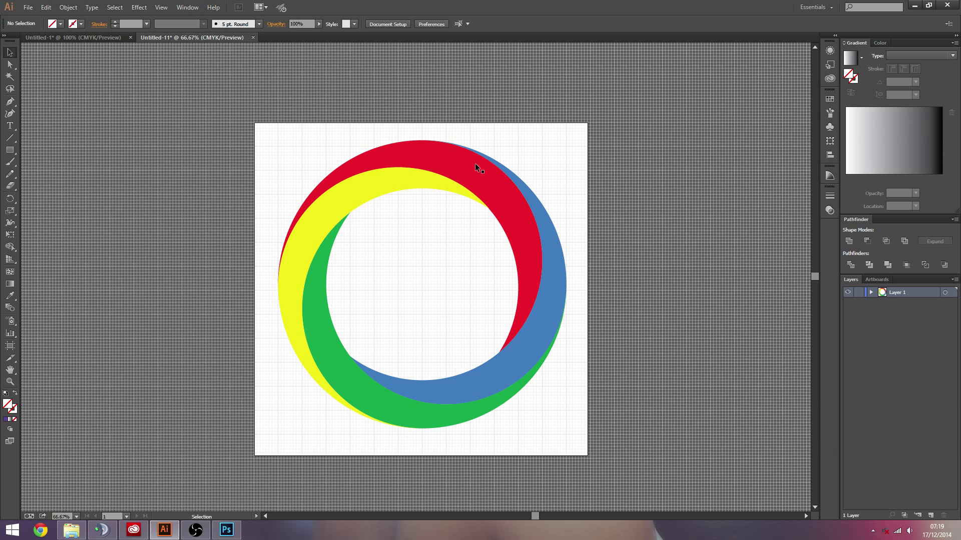
key(ctrl+a)
- Apply Object > Path > Offset Path with -5 px to the four crescents
click(69, 7)
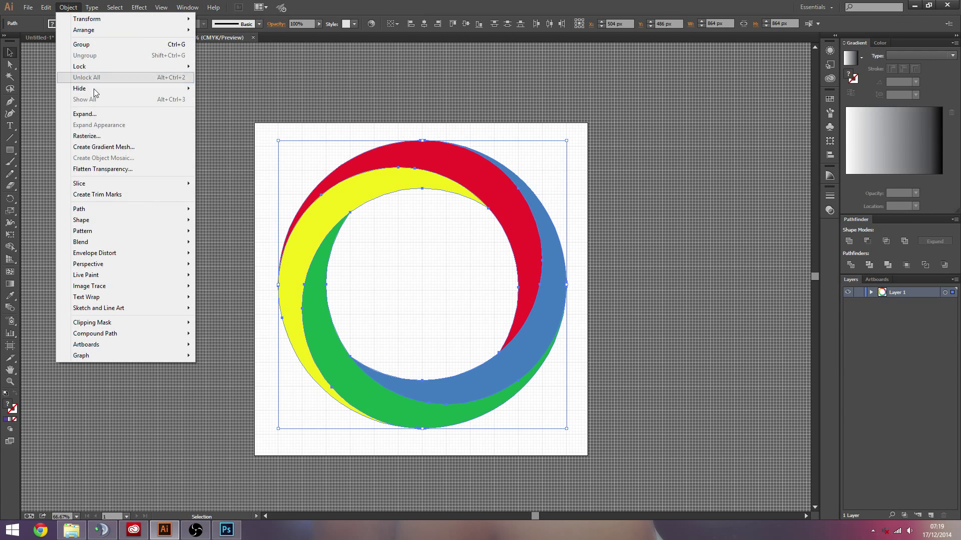
click(62, 9)
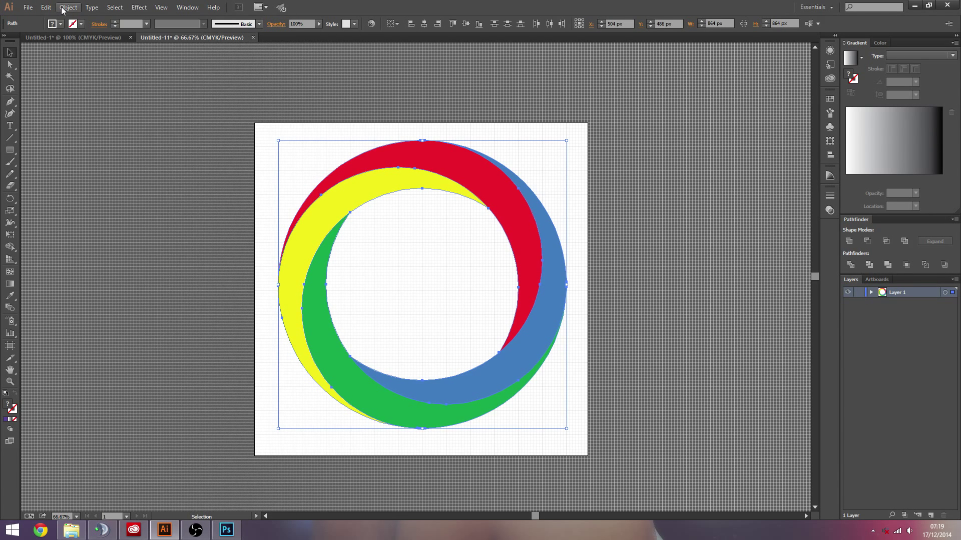
click(63, 9)
mouse_move(147, 210)
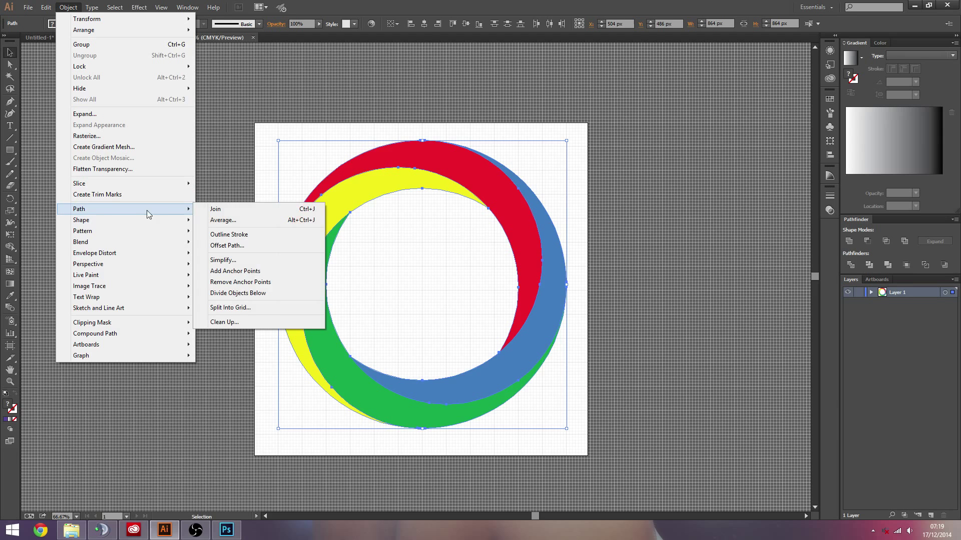
click(233, 245)
mouse_move(440, 236)
mouse_down()
mouse_move(502, 239)
mouse_move(455, 245)
mouse_up()
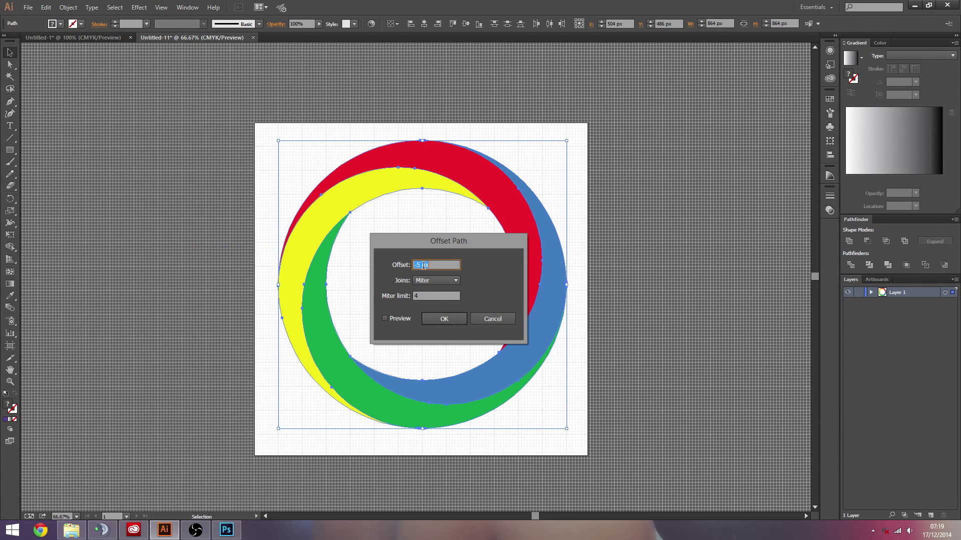
click(441, 264)
drag(440, 242, 433, 242)
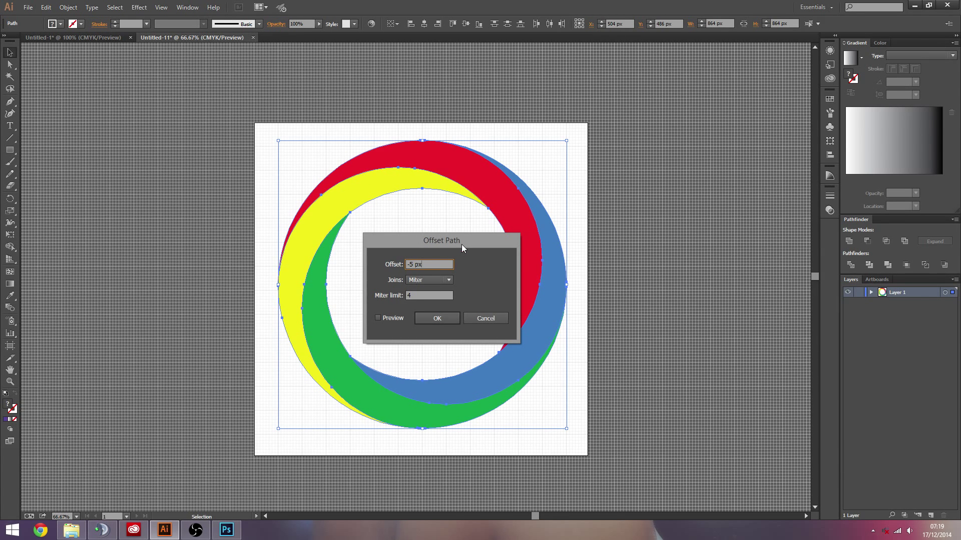
drag(417, 245, 402, 242)
drag(460, 245, 468, 245)
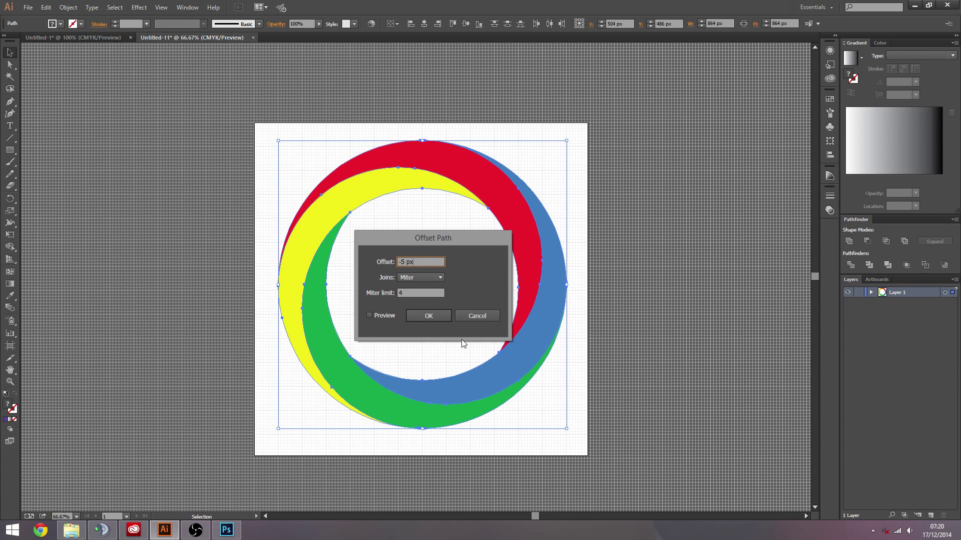
click(436, 316)
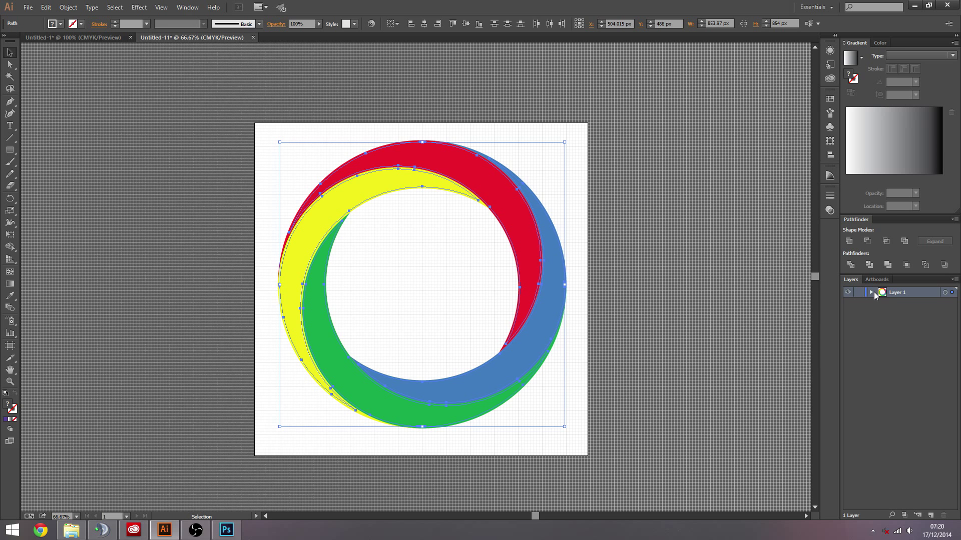
- Expand Layer 1 to list its paths and check the red and blue crescents
click(871, 293)
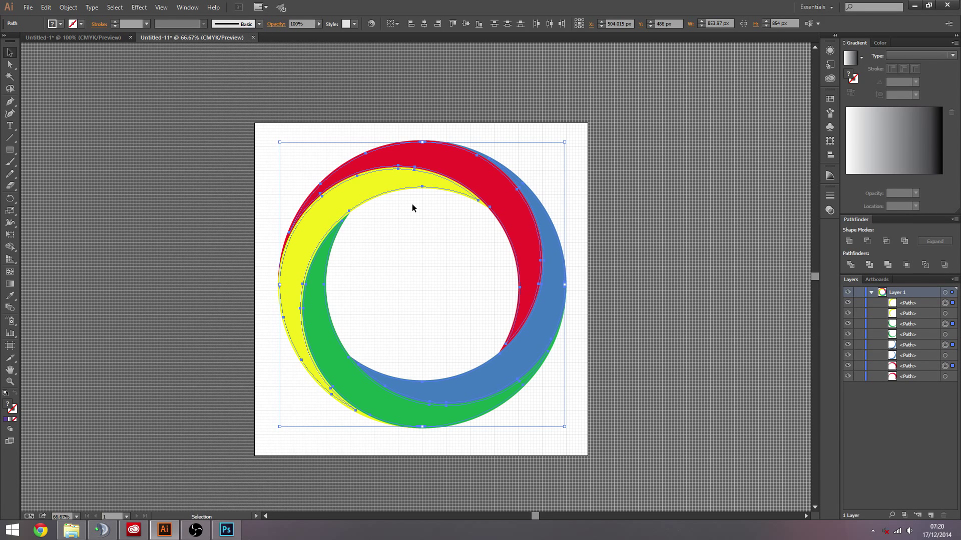
click(396, 216)
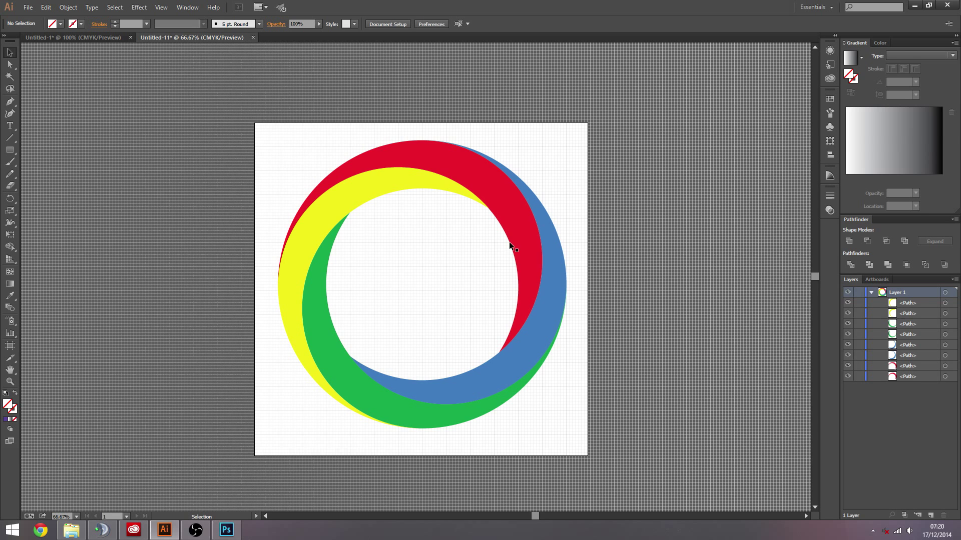
click(554, 233)
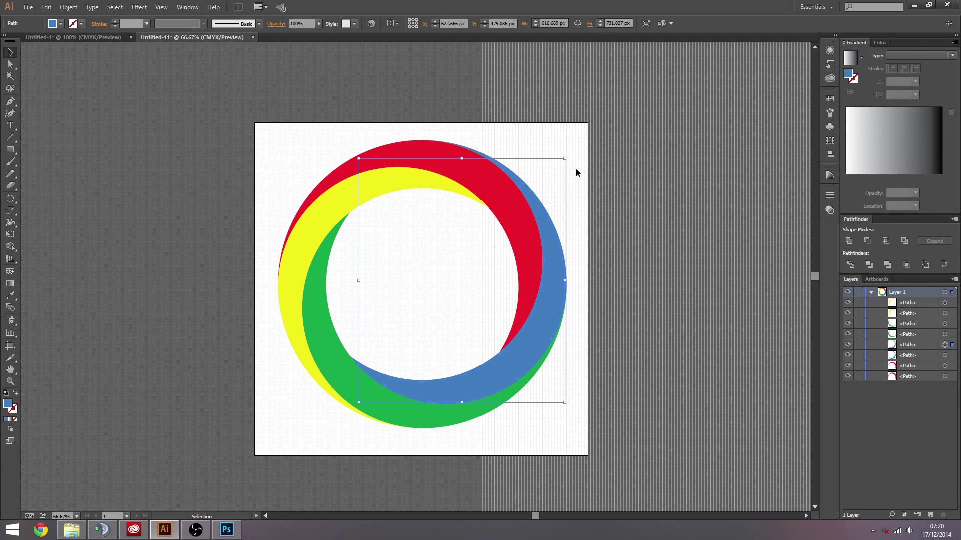
click(574, 172)
click(492, 180)
click(570, 142)
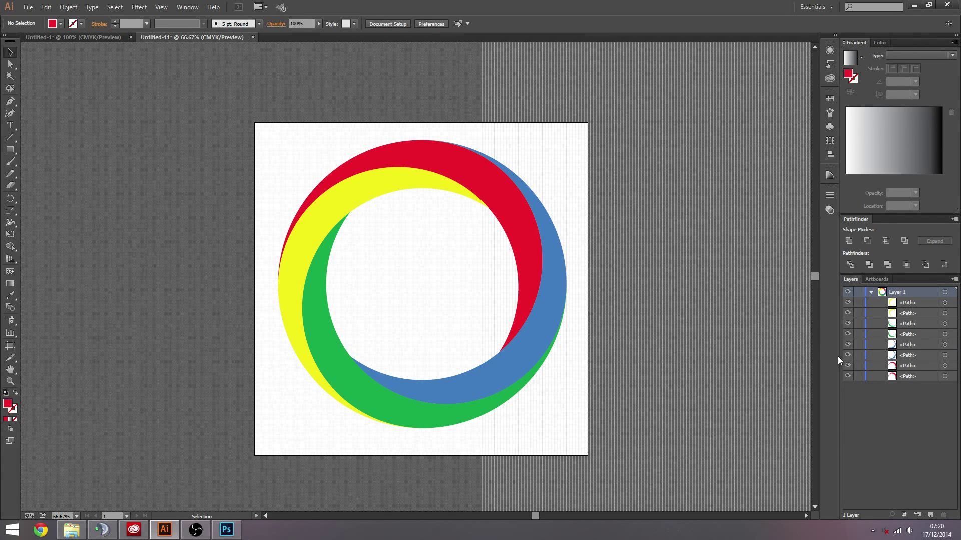
click(899, 305)
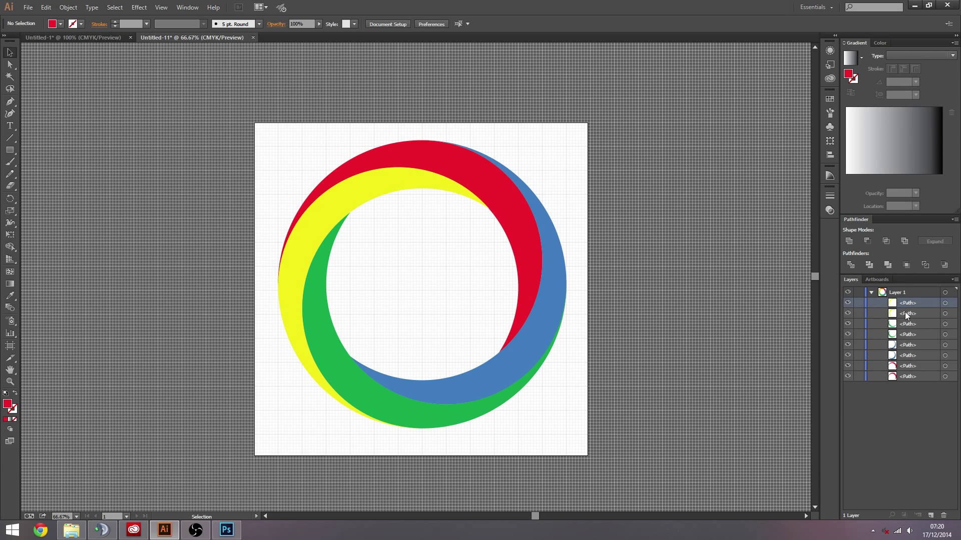
click(904, 311)
click(905, 304)
- Select the four original larger crescent paths in Layer 1 and delete them
click(187, 7)
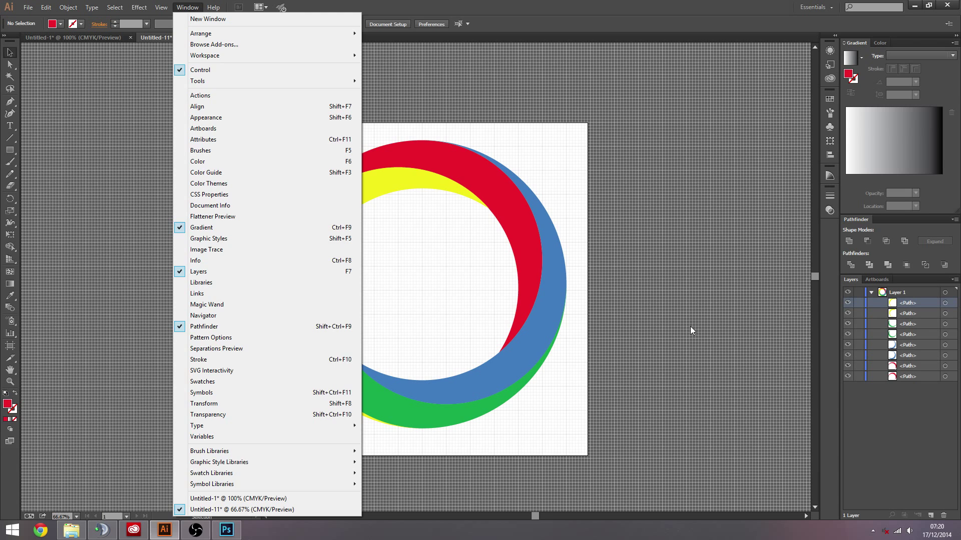
click(871, 415)
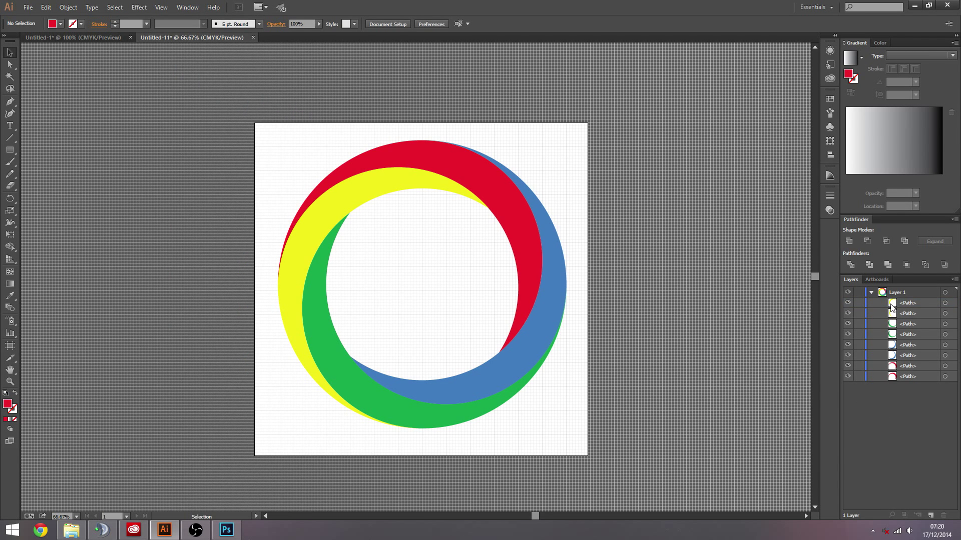
click(908, 314)
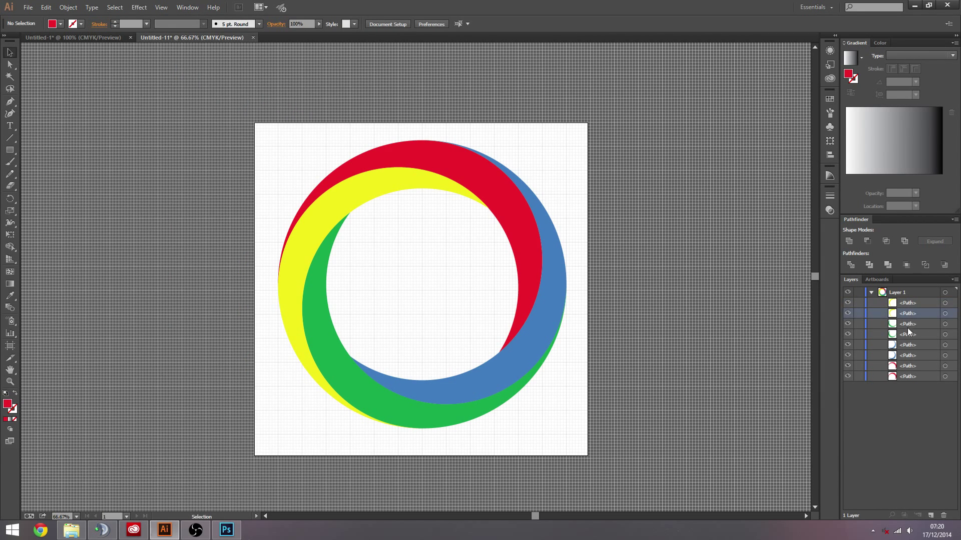
click(907, 325)
click(925, 332)
click(946, 315)
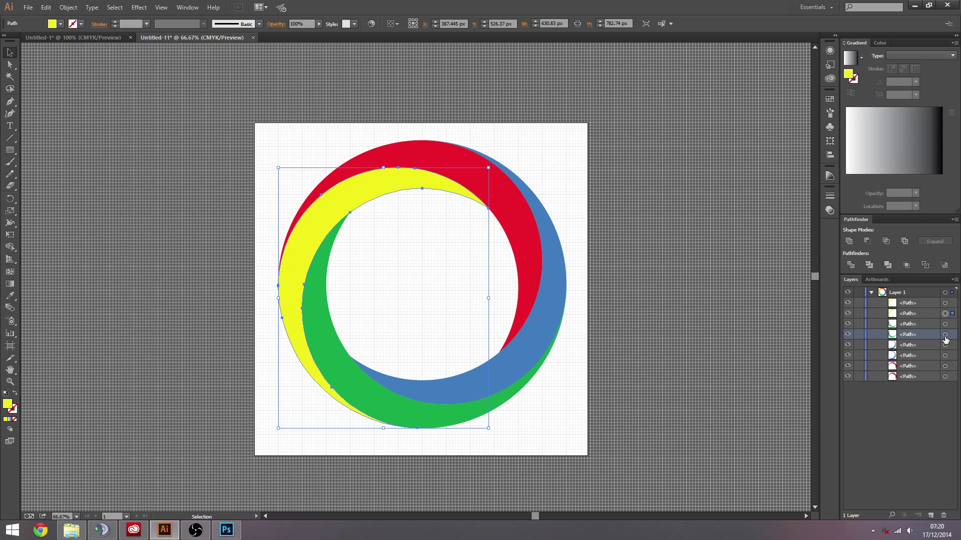
shift+click(945, 334)
shift+click(945, 356)
shift+click(946, 377)
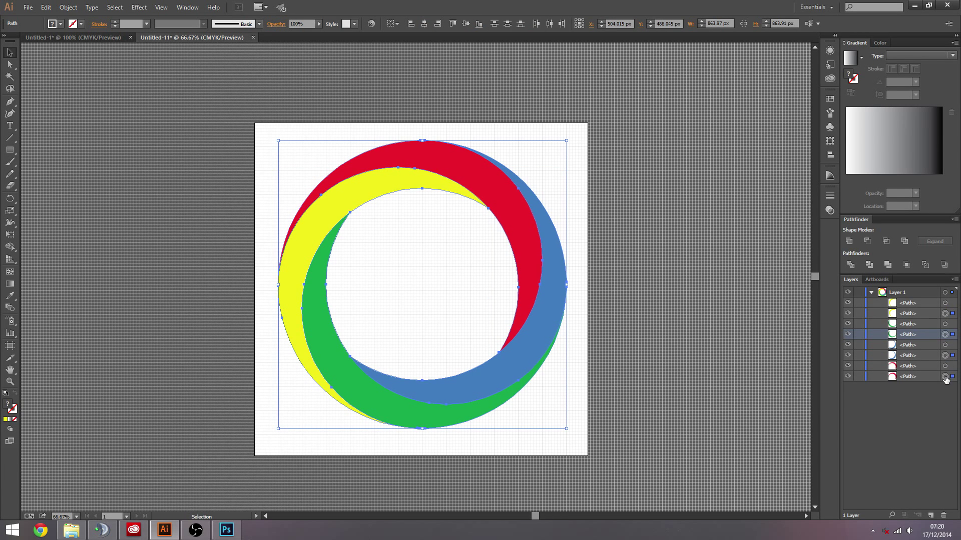
key(Delete)
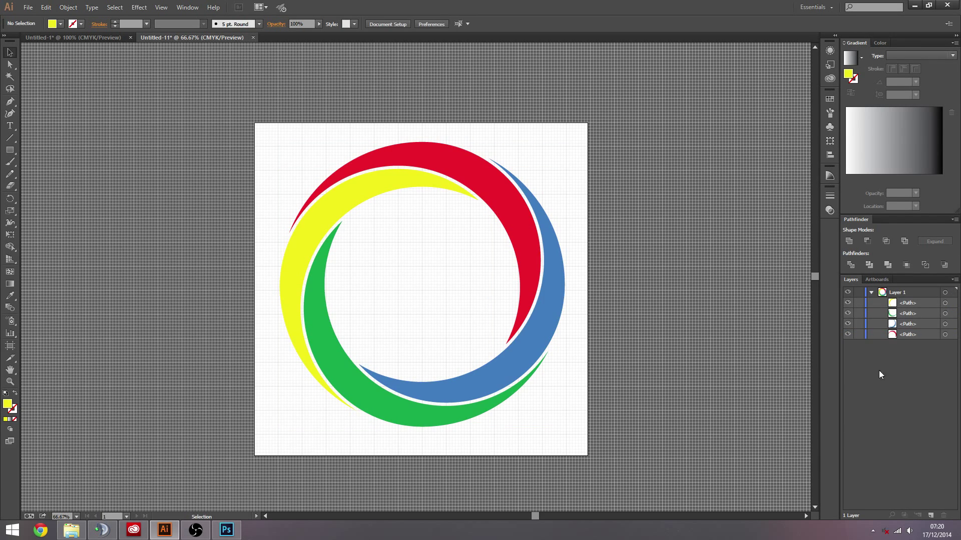
key(z)
click(388, 257)
alt+click(397, 262)
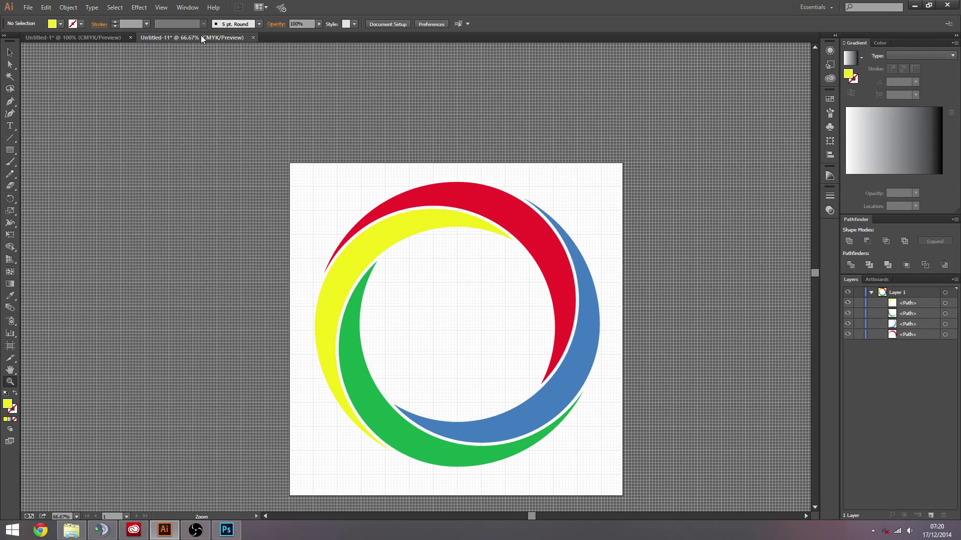
click(70, 37)
click(164, 38)
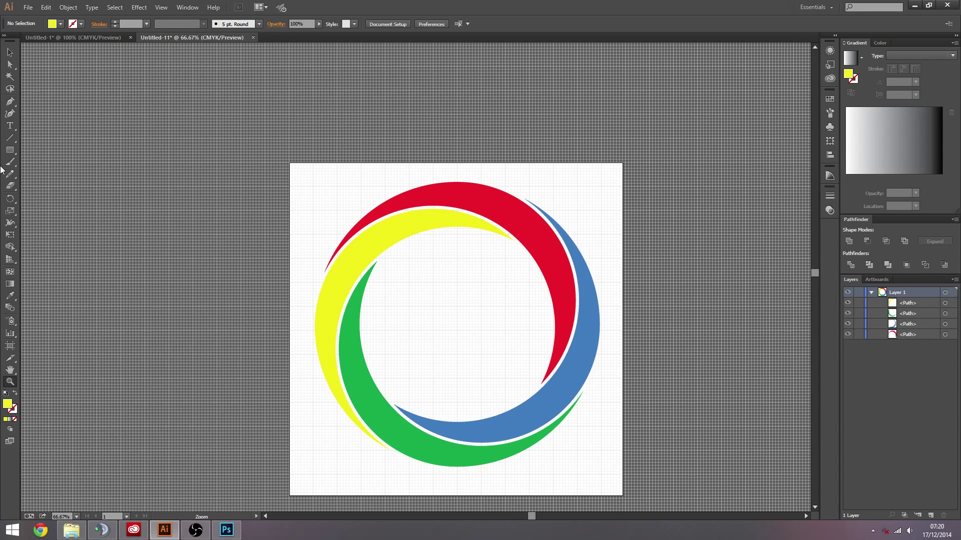
click(9, 150)
double_click(7, 404)
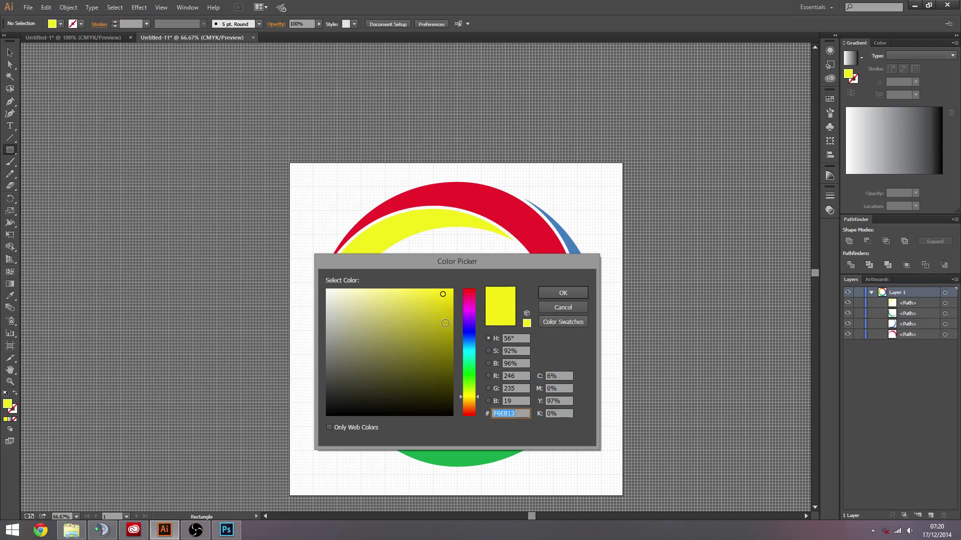
click(464, 316)
key(Return)
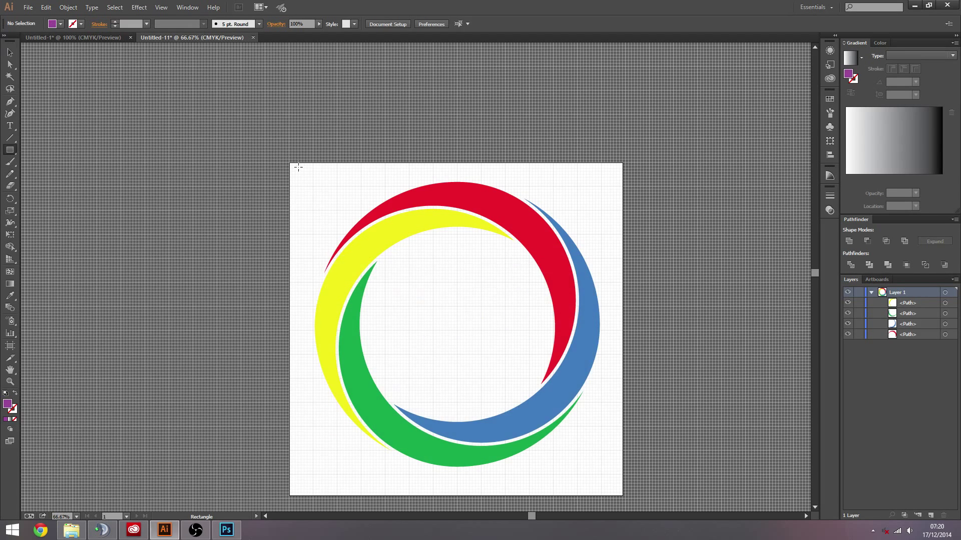
mouse_move(299, 167)
mouse_down()
mouse_move(616, 475)
mouse_move(606, 471)
mouse_up()
right_click(592, 211)
mouse_move(651, 343)
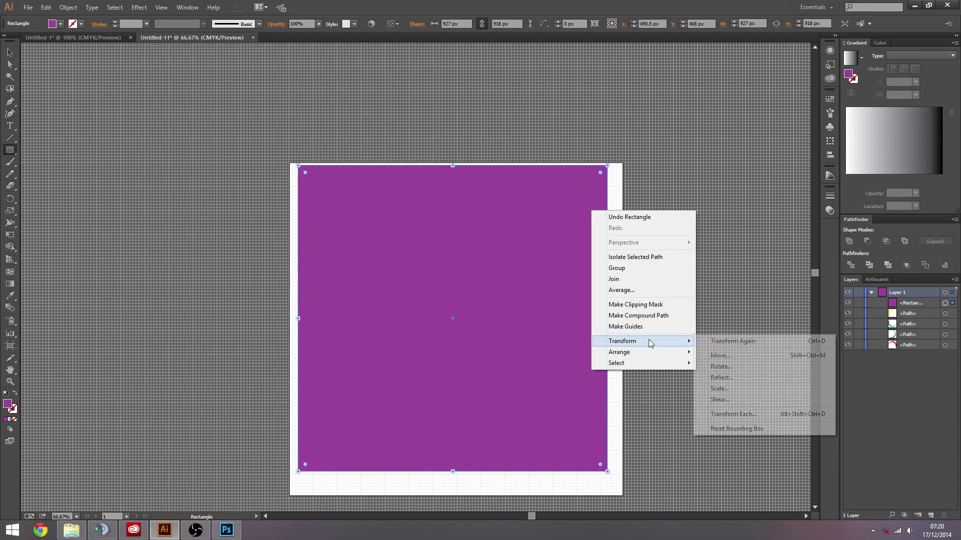
click(708, 386)
click(10, 53)
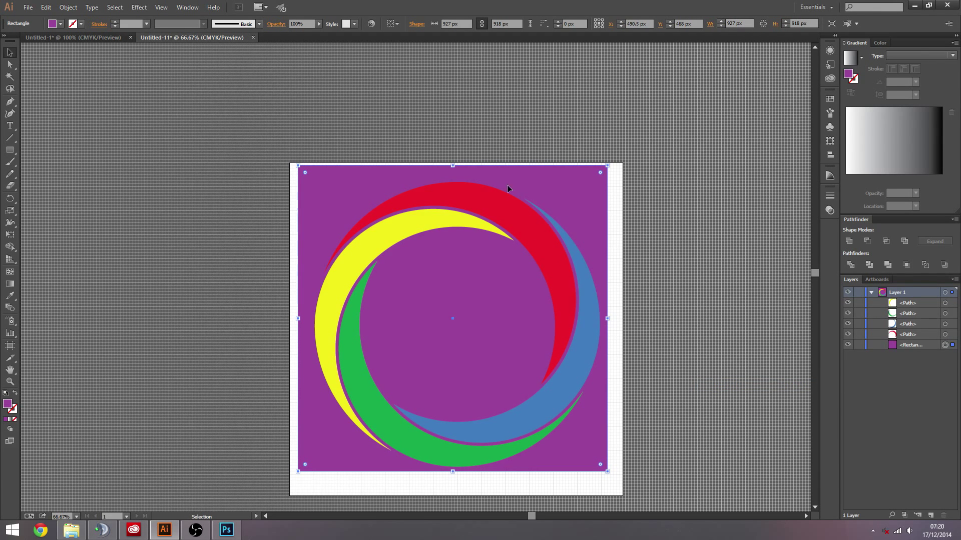
key(Delete)
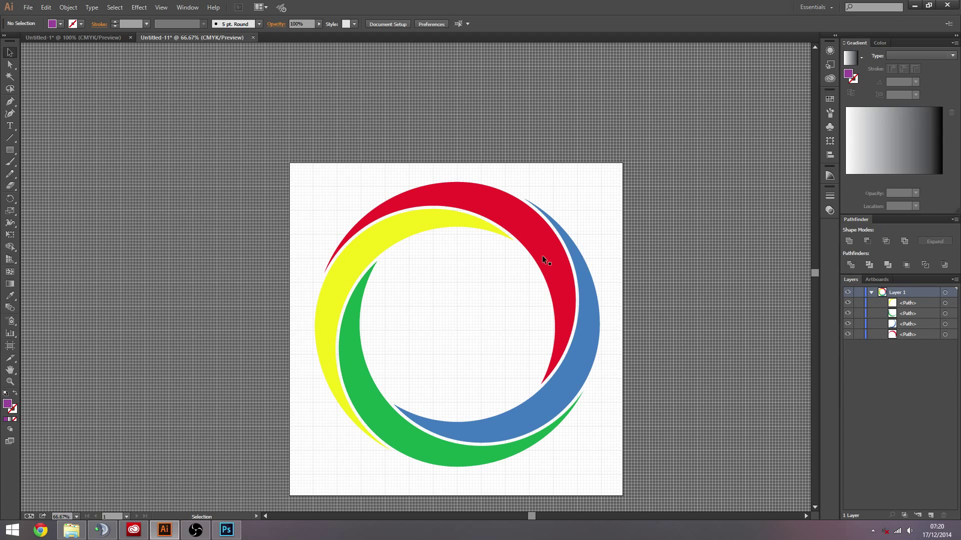
- Select all four crescent paths in Untitled-11 and group them
scroll(577, 233, down, 2)
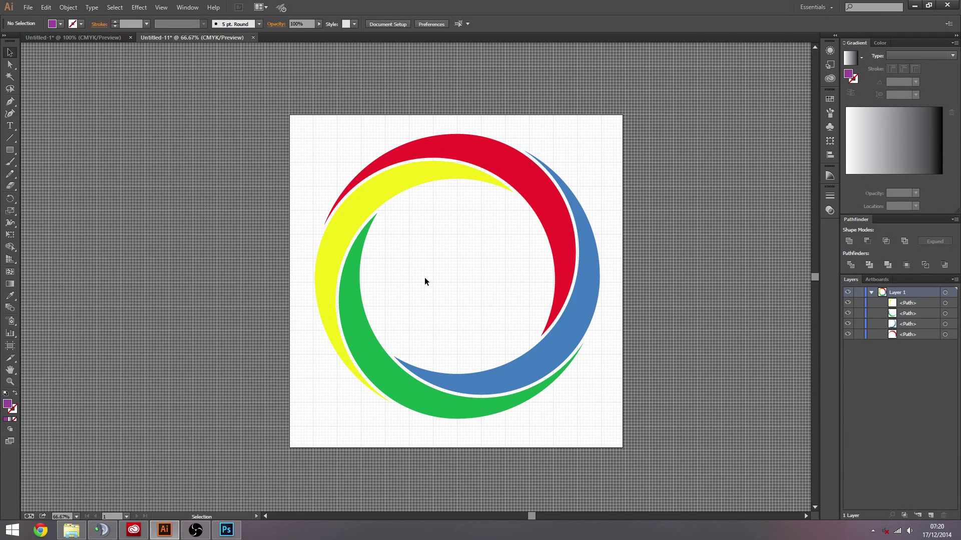
click(112, 37)
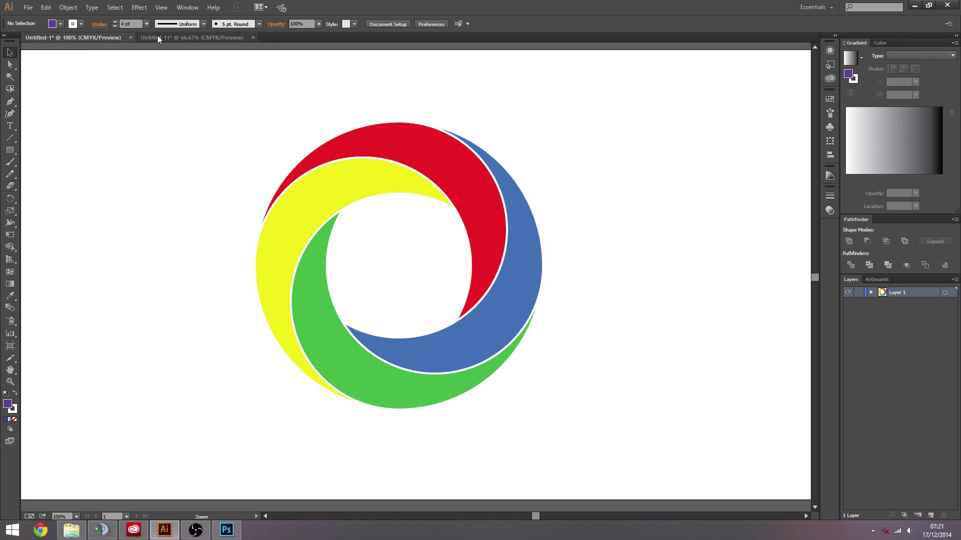
click(157, 37)
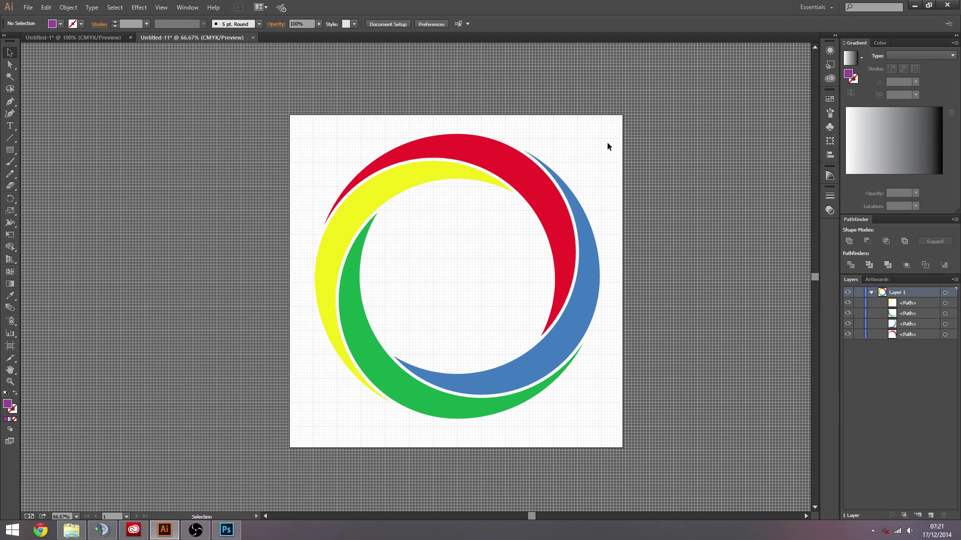
drag(613, 141, 275, 440)
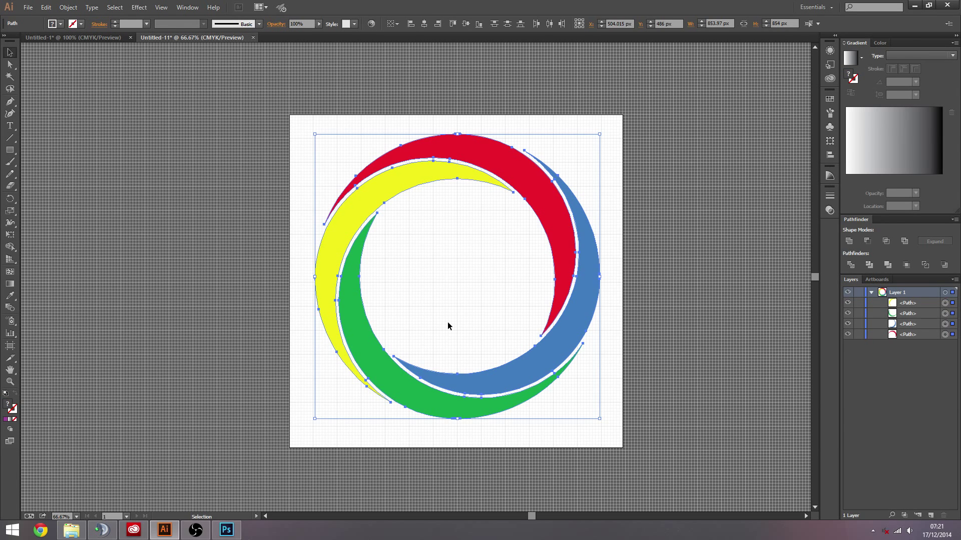
key(ctrl+g)
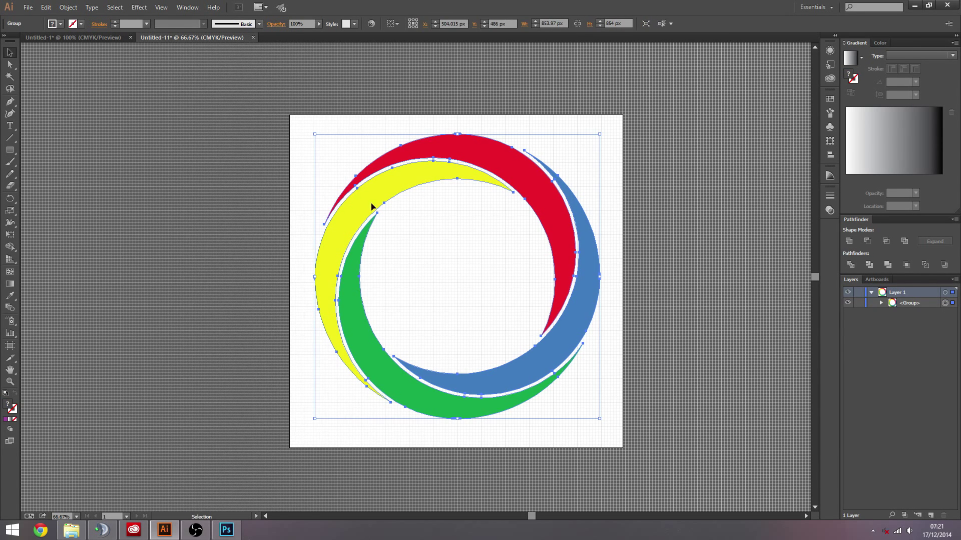
- Warp the crescent group with the Inflate style at 100% bend, after trying Arc and Squeeze
click(140, 7)
mouse_move(176, 137)
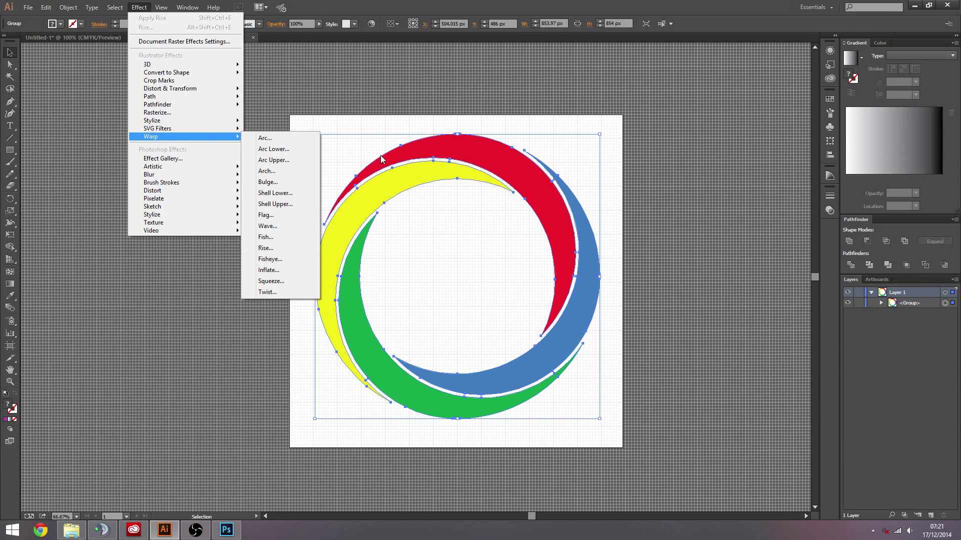
click(264, 138)
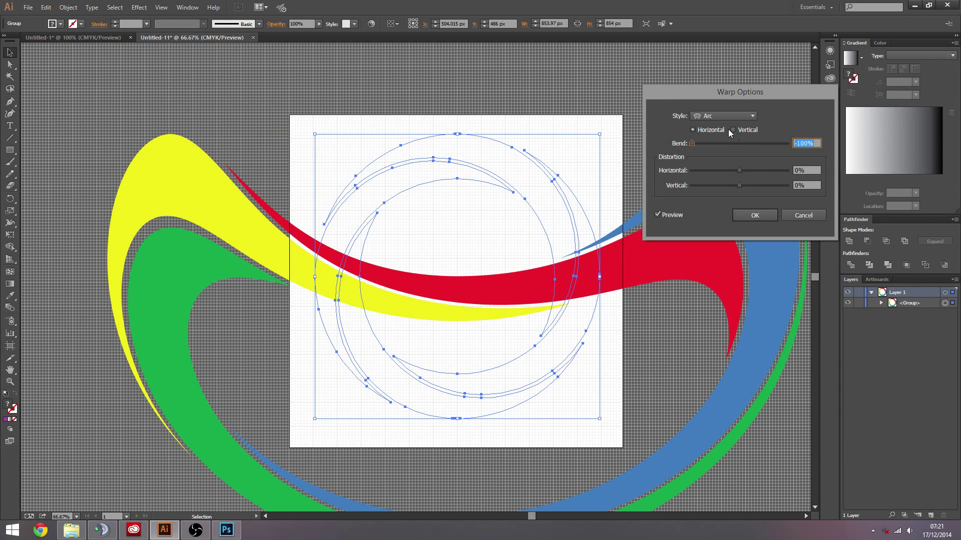
click(740, 143)
click(719, 114)
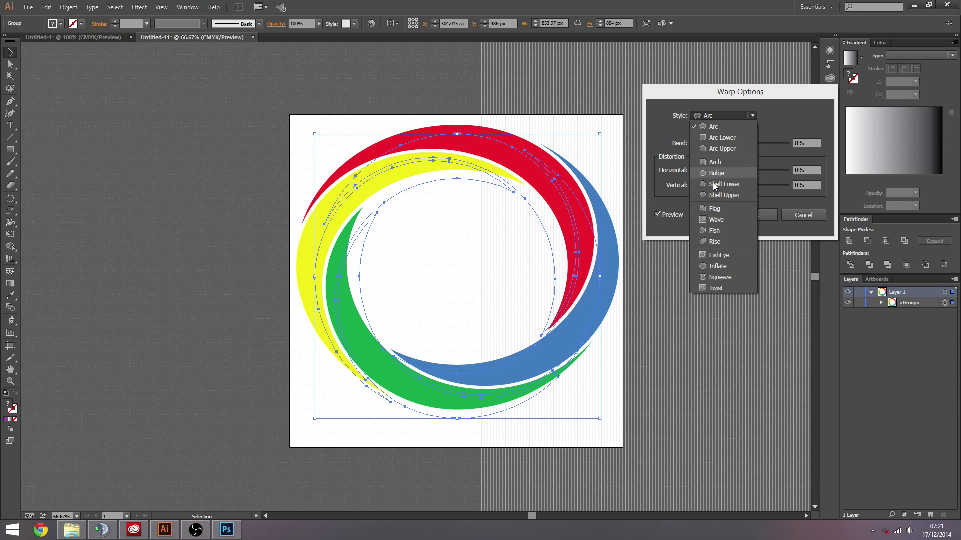
click(714, 125)
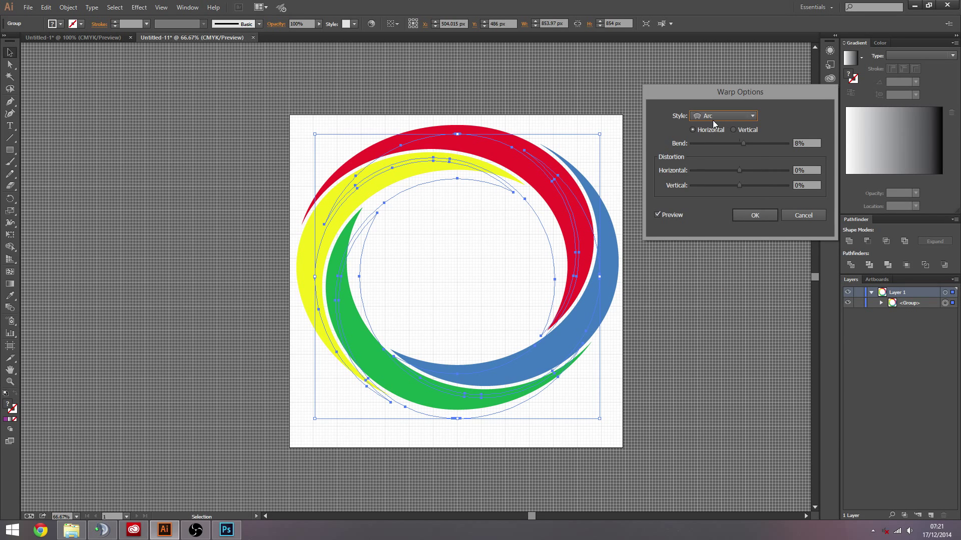
click(714, 119)
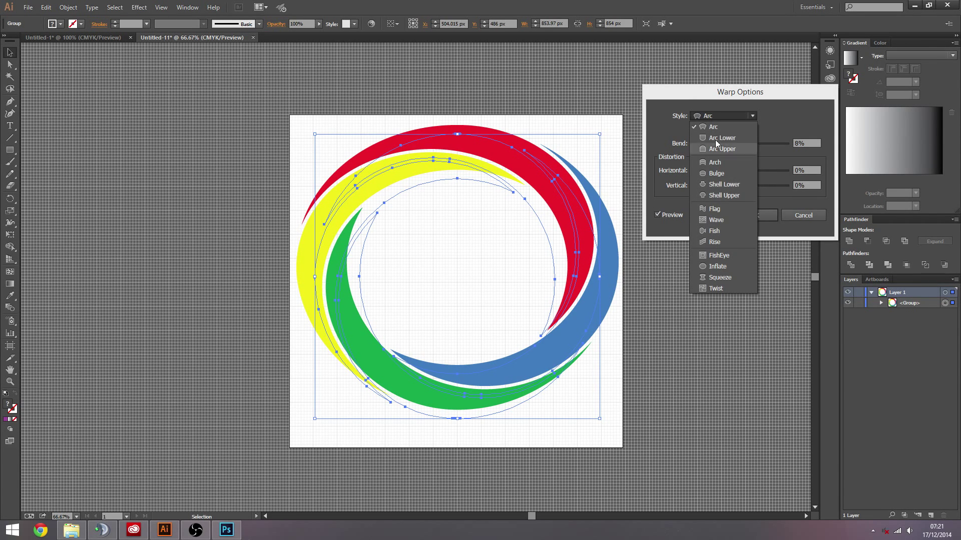
click(714, 278)
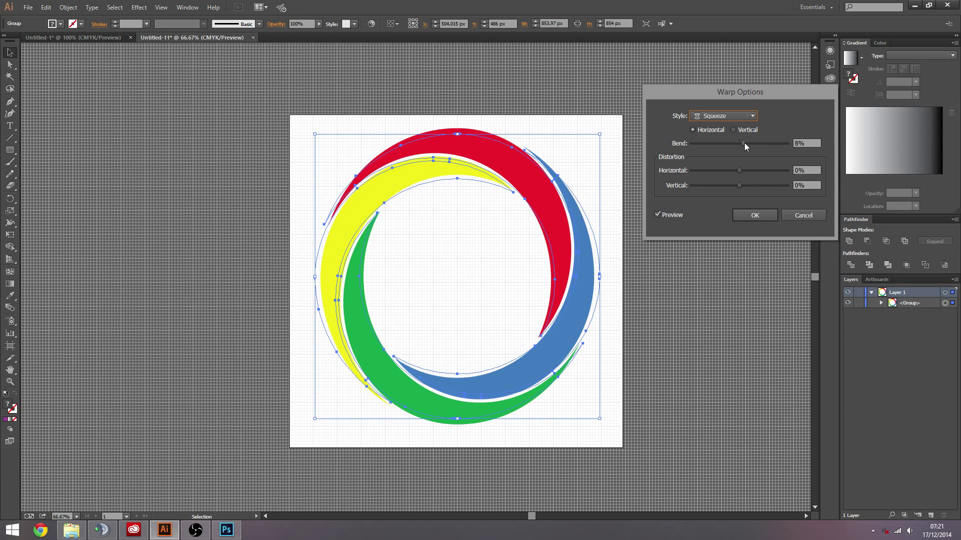
drag(744, 144, 659, 145)
click(724, 116)
click(716, 265)
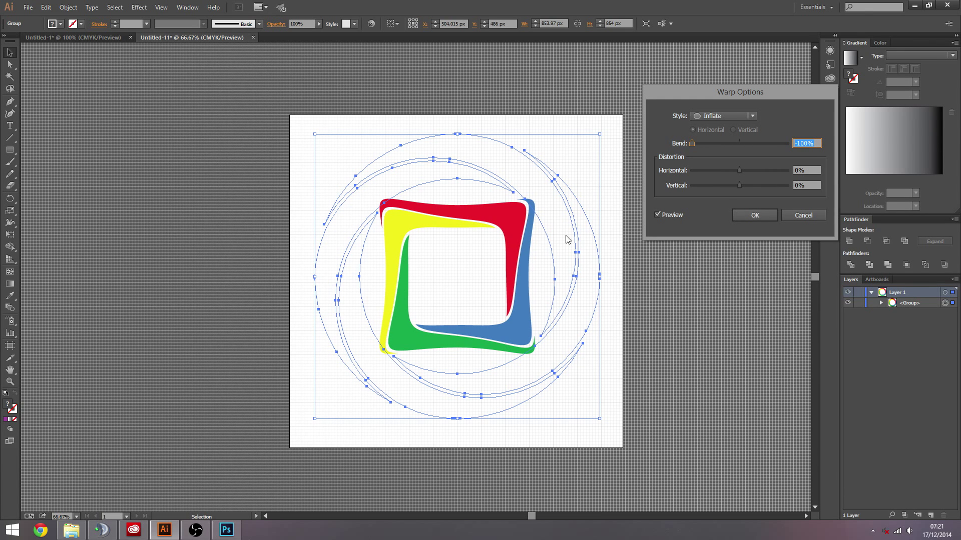
text(100)
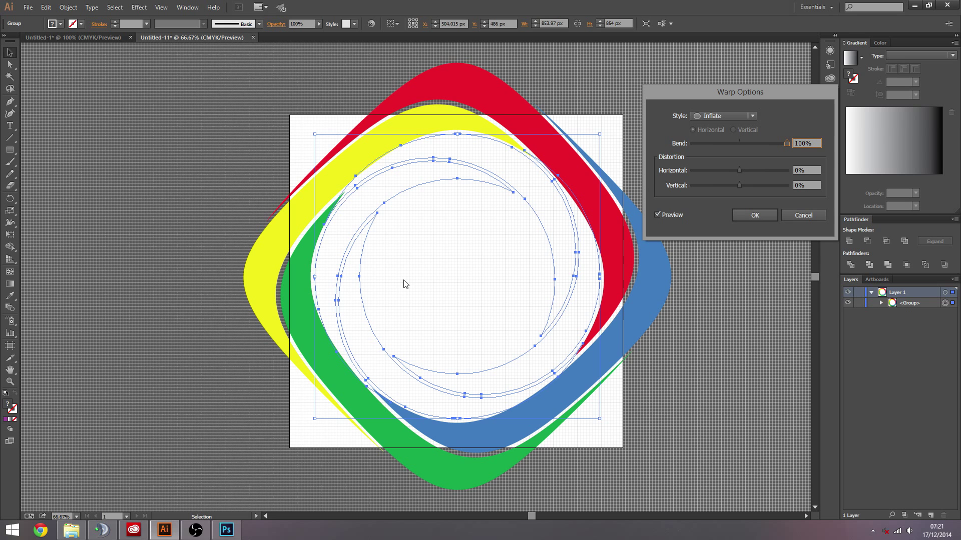
- Apply the Inflate warp and shrink the logo group to about 638 px wide
click(744, 216)
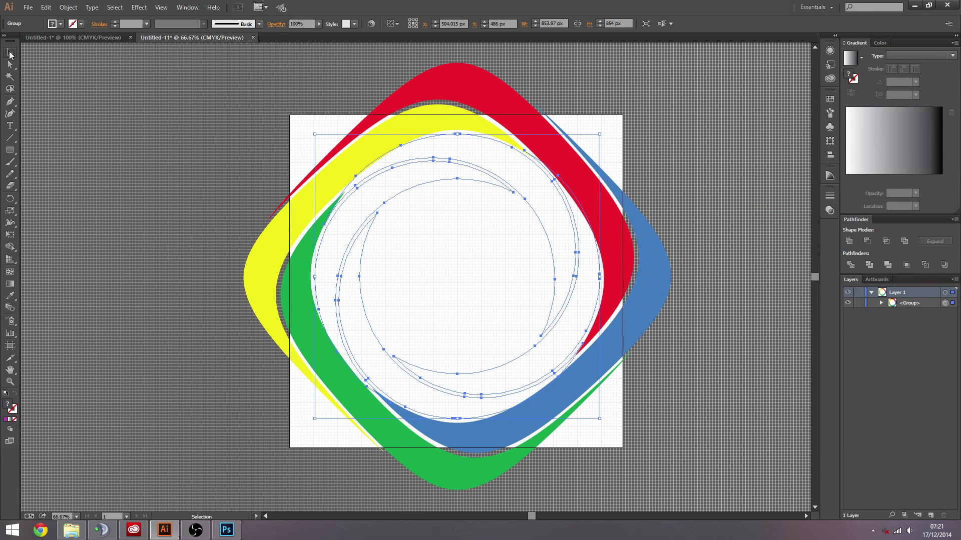
click(670, 164)
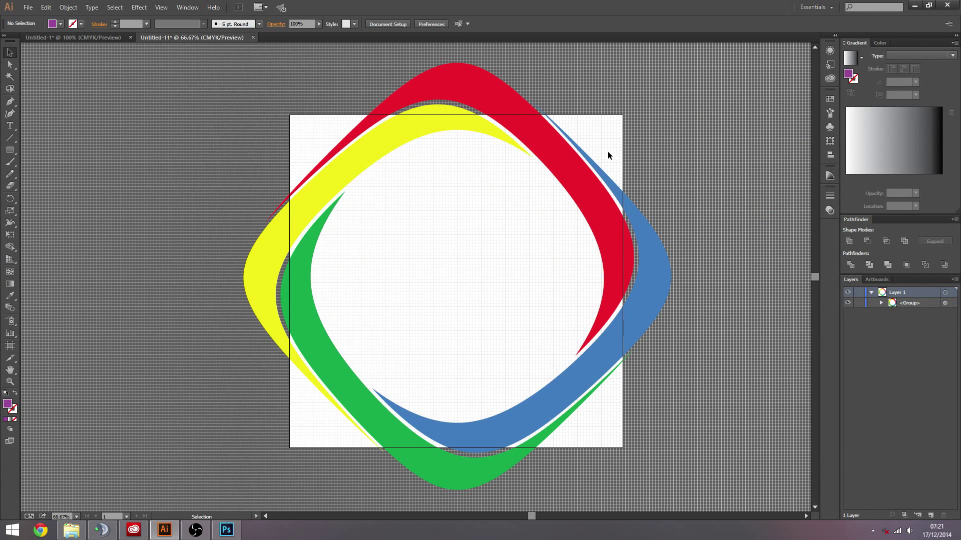
click(593, 178)
drag(600, 138, 564, 170)
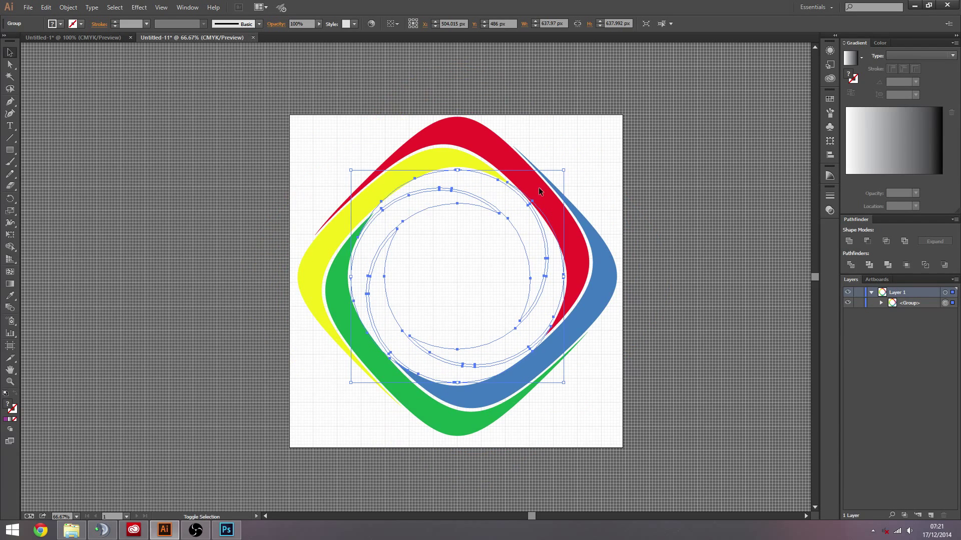
- Reselect the warped logo group and shrink it further
click(602, 175)
click(513, 225)
click(525, 213)
click(532, 217)
click(525, 140)
click(464, 131)
drag(563, 170, 542, 191)
- Shrink the logo group to about 458 px wide
click(572, 178)
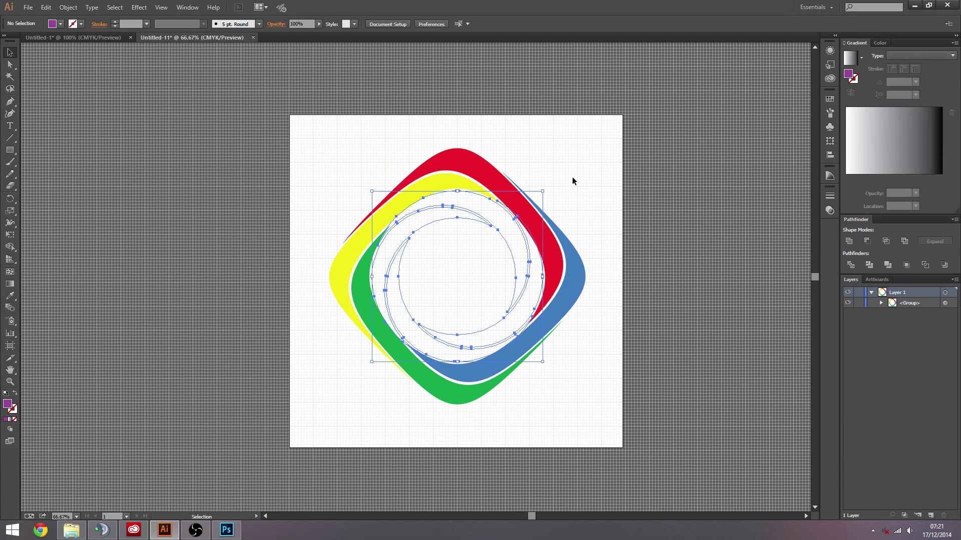
key(ctrl+a)
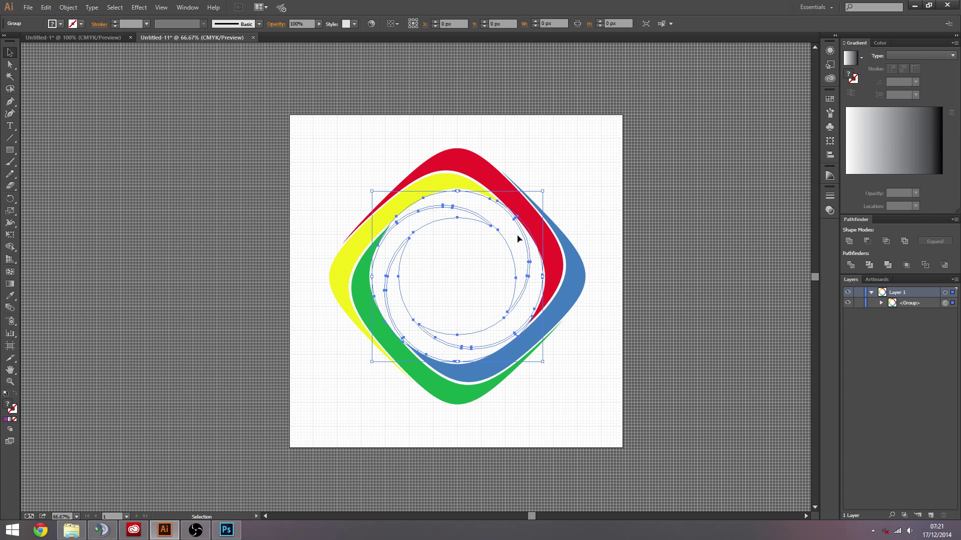
key(ctrl+shift+a)
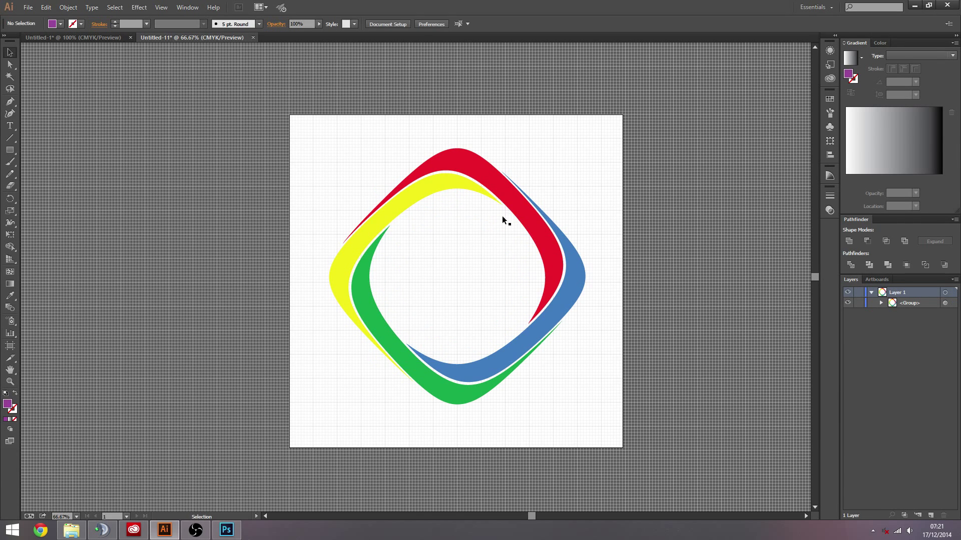
key(ctrl+a)
key(ctrl+shift+a)
key(ctrl+a)
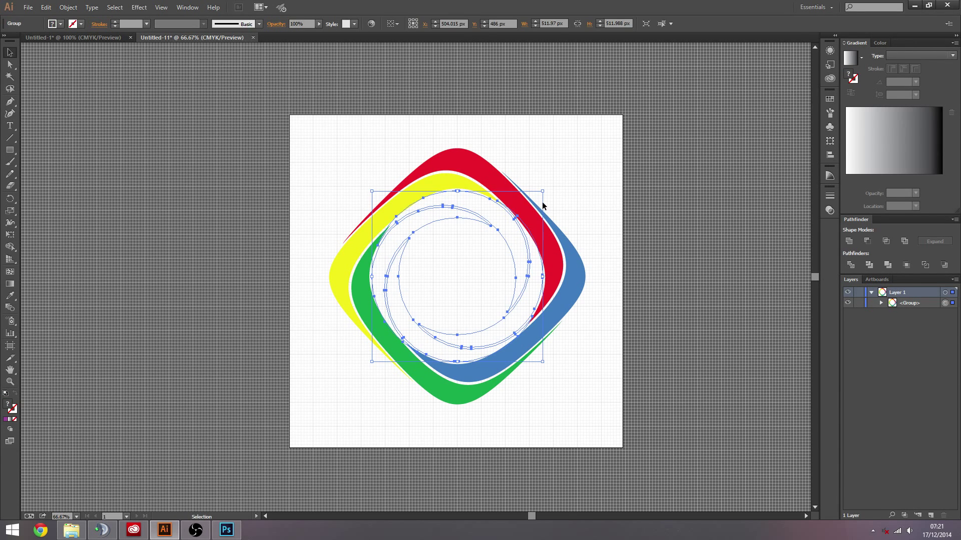
drag(543, 191, 534, 200)
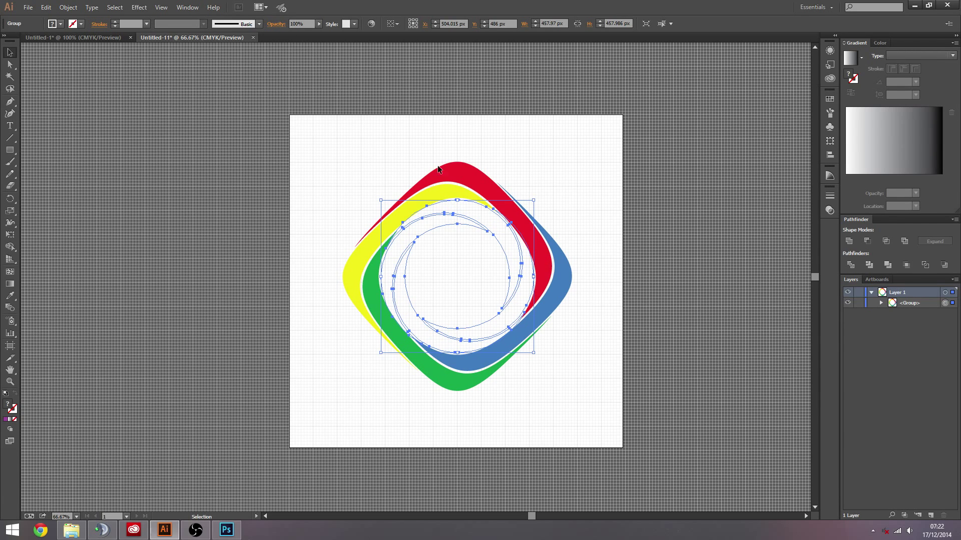
key(ctrl+shift+a)
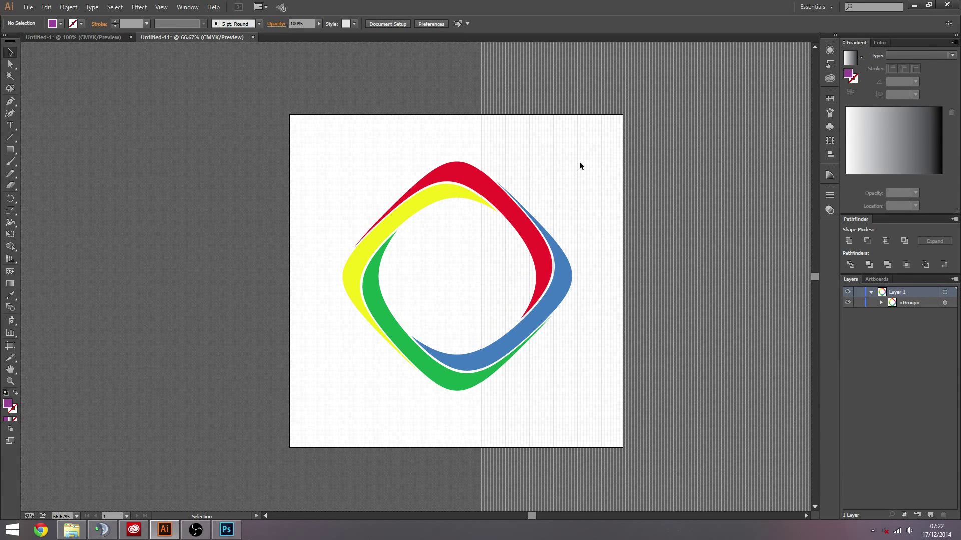
- Zoom in and out to check the resized logo against the original circle logo document
key(z)
click(461, 278)
alt+click(388, 313)
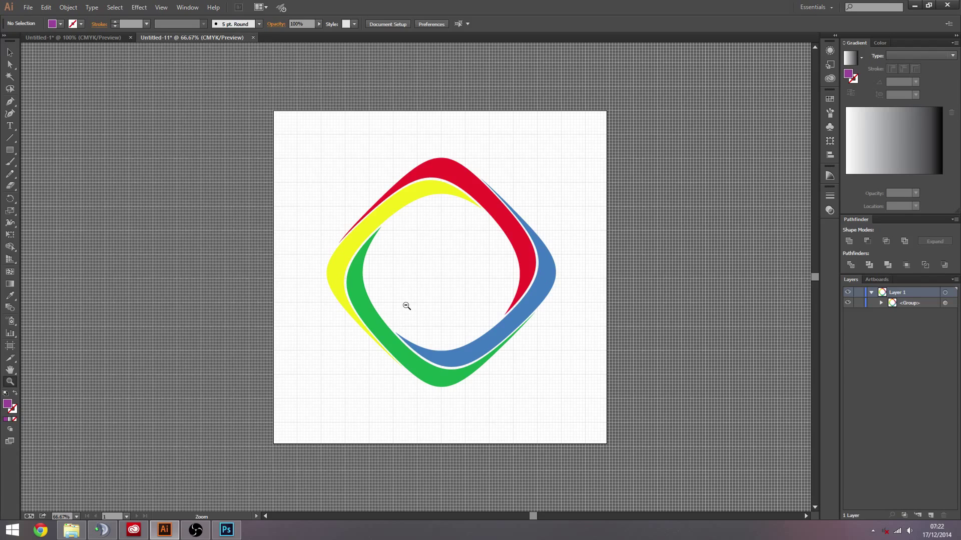
click(118, 37)
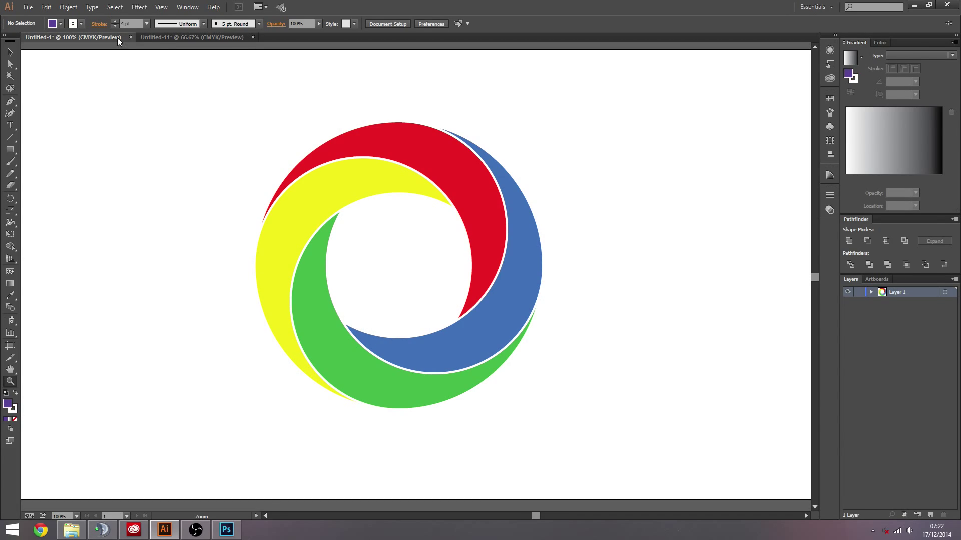
click(169, 38)
click(457, 293)
alt+click(446, 283)
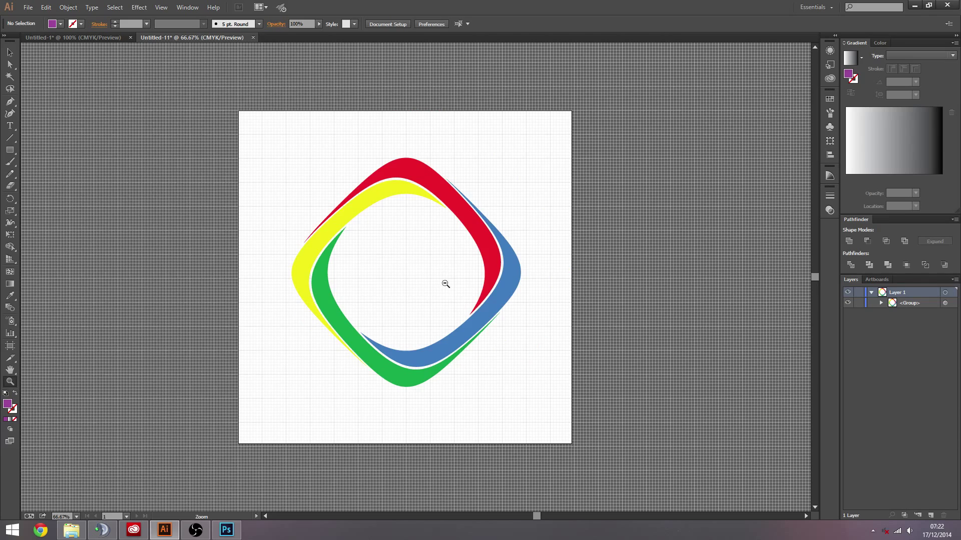
- Reselect the whole logo and zoom around it to confirm it fits inside the artboard
key(v)
click(368, 181)
drag(539, 145, 242, 380)
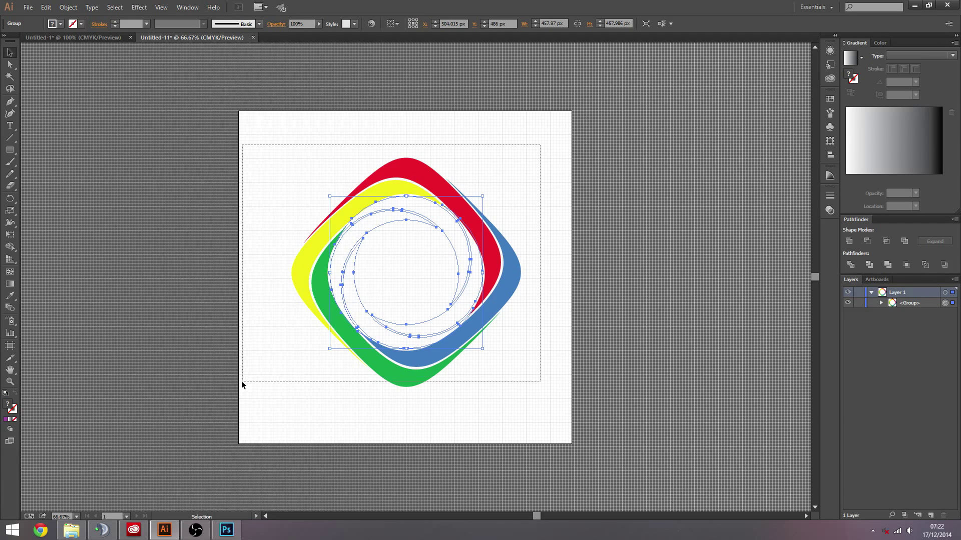
click(280, 358)
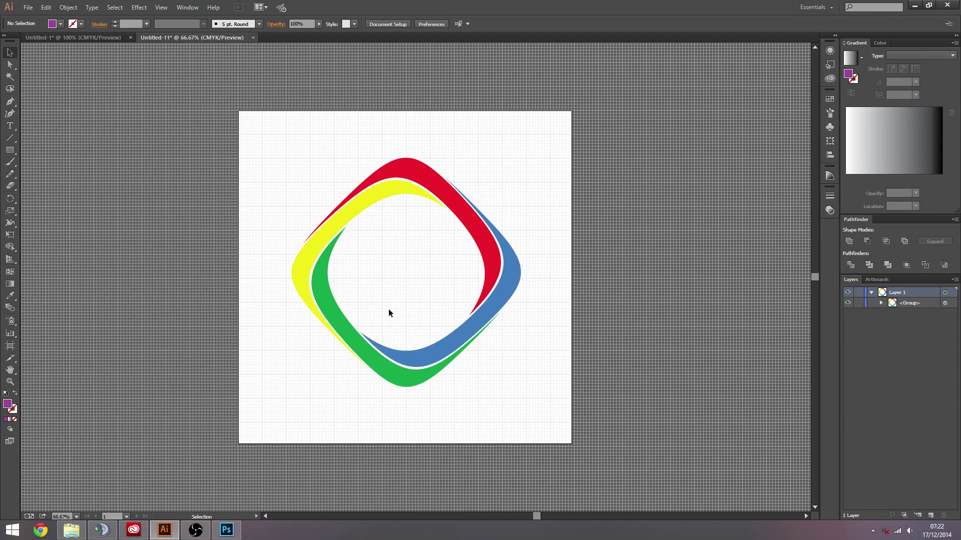
key(z)
click(408, 282)
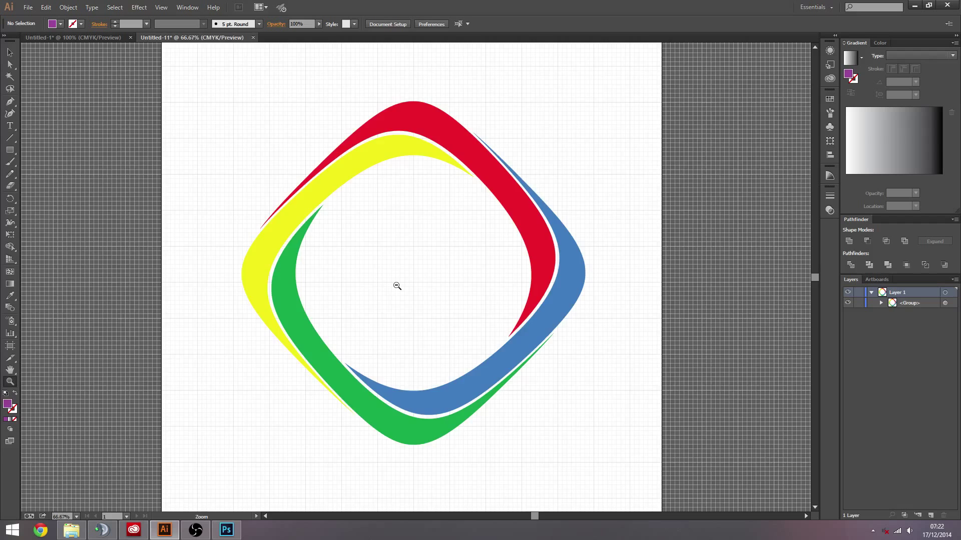
alt+click(397, 286)
key(v)
click(435, 177)
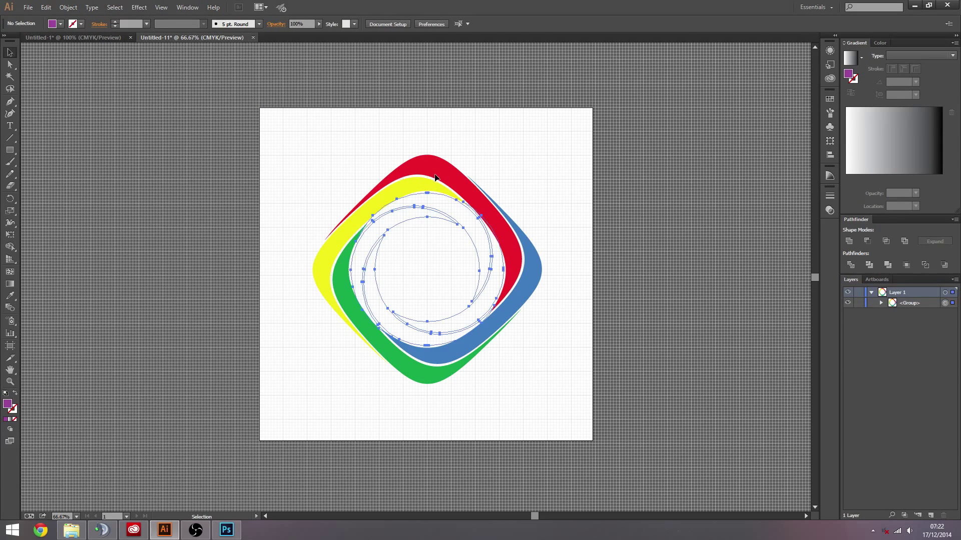
click(488, 154)
- Inspect the logo's underlying paths with Direct Selection, picking out the red crescent's inner path
click(10, 64)
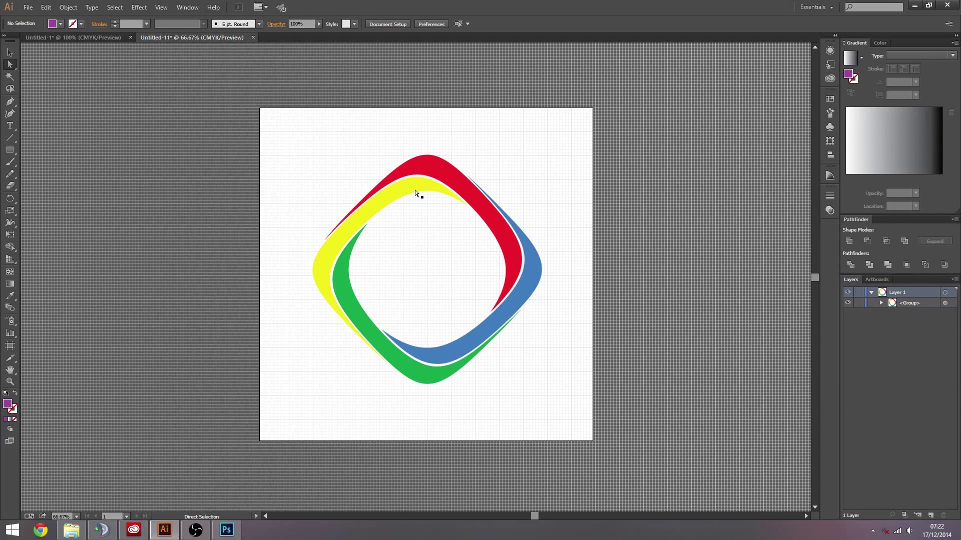
click(439, 174)
click(546, 182)
click(451, 215)
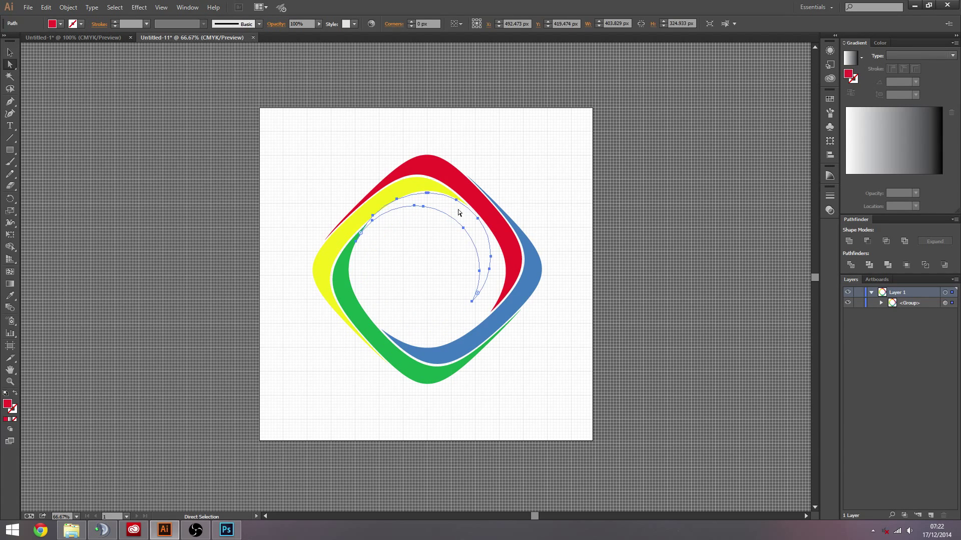
click(435, 164)
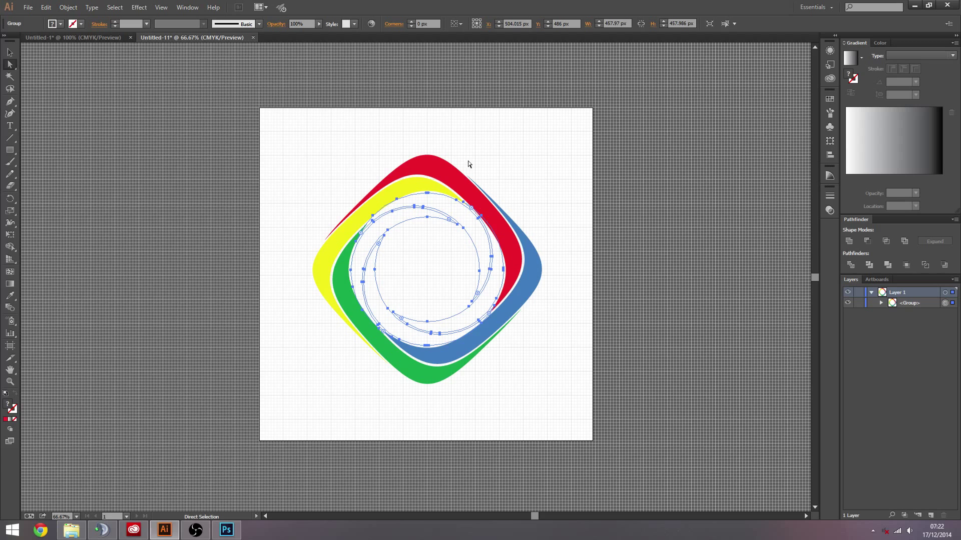
click(534, 189)
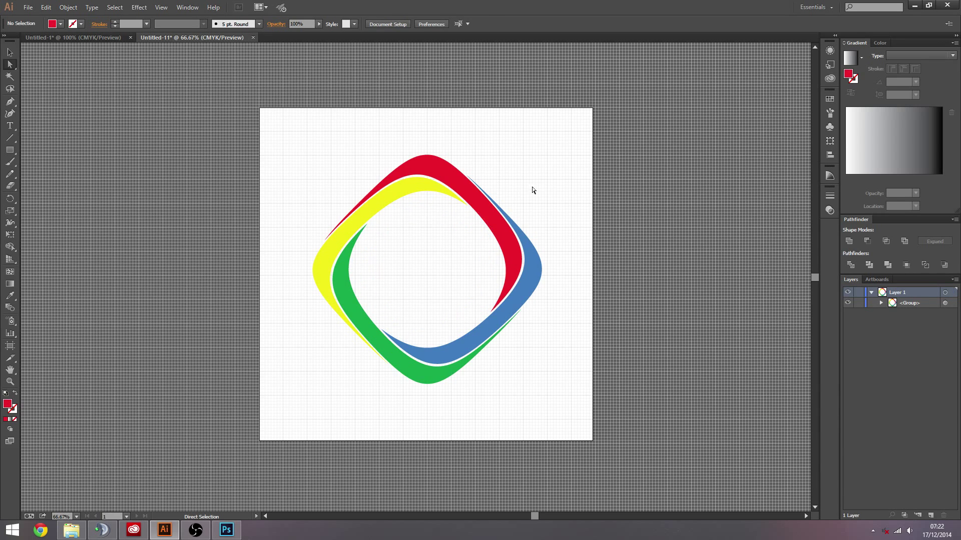
- Select only the red crescent path and expand the group in Layers to list its four paths
key(ctrl+z)
click(494, 163)
key(ctrl+z)
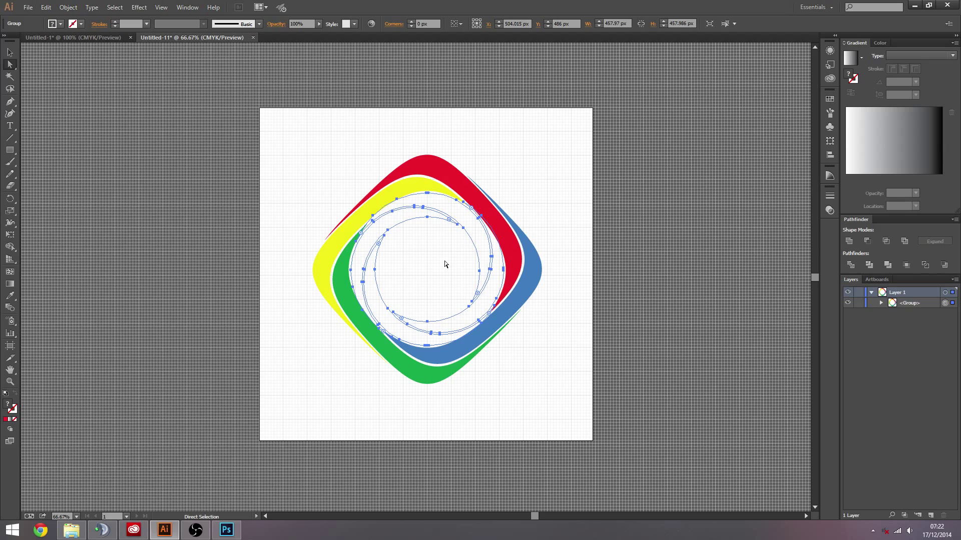
click(490, 177)
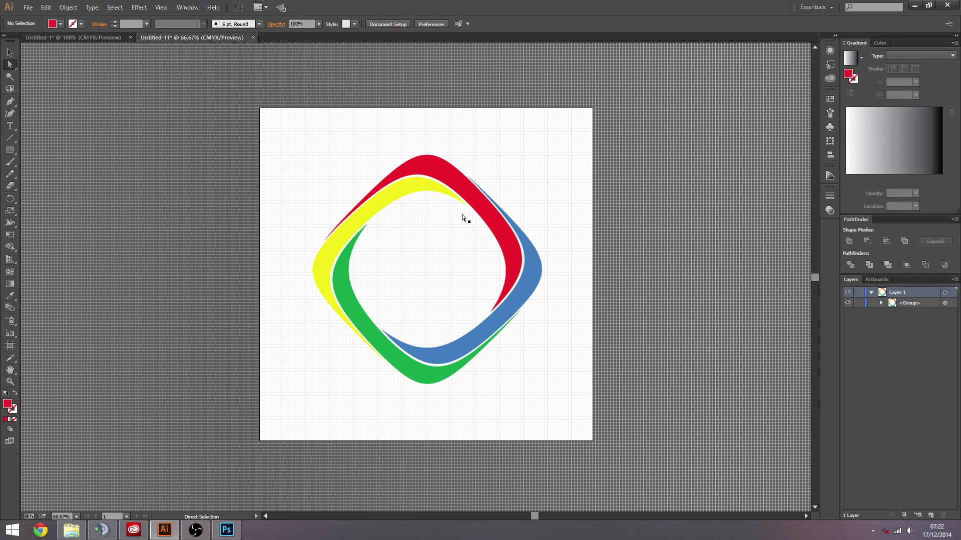
click(464, 218)
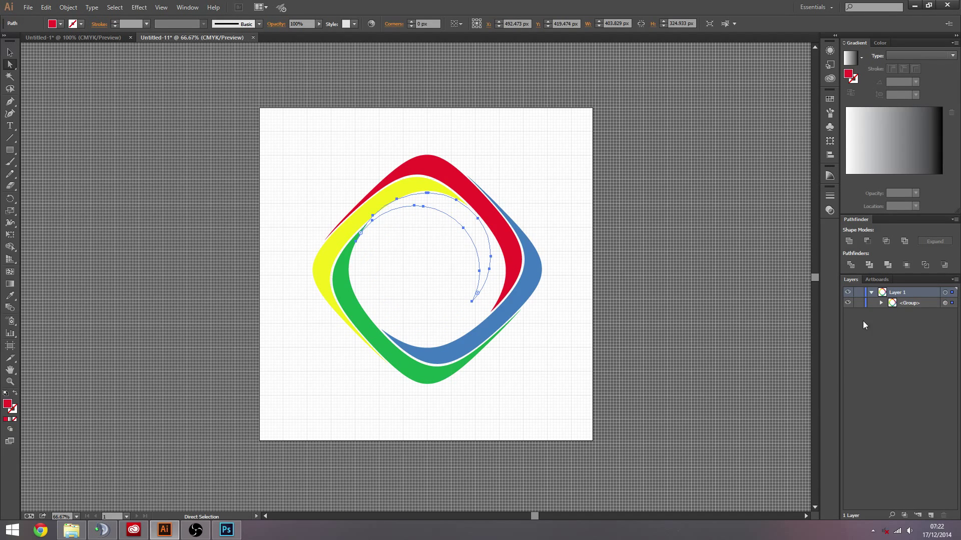
click(880, 302)
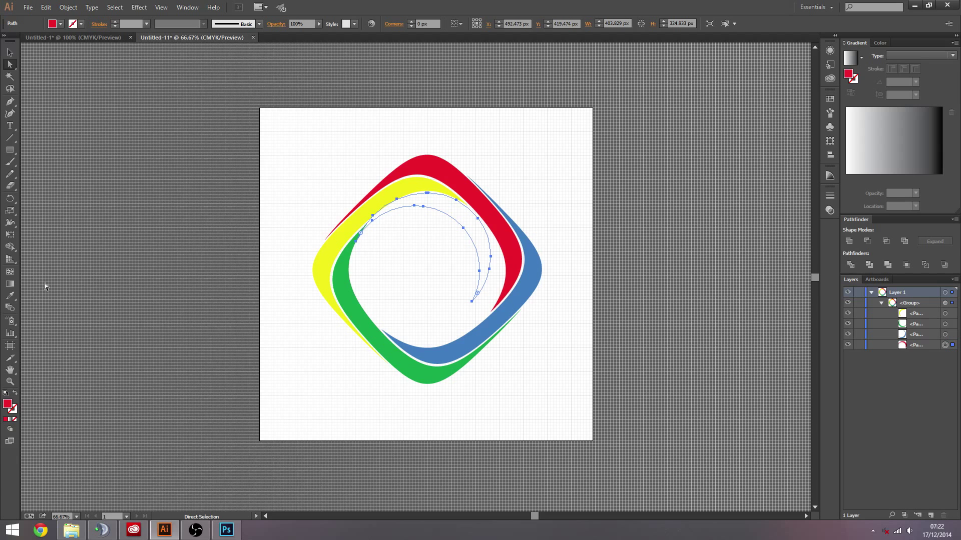
click(10, 285)
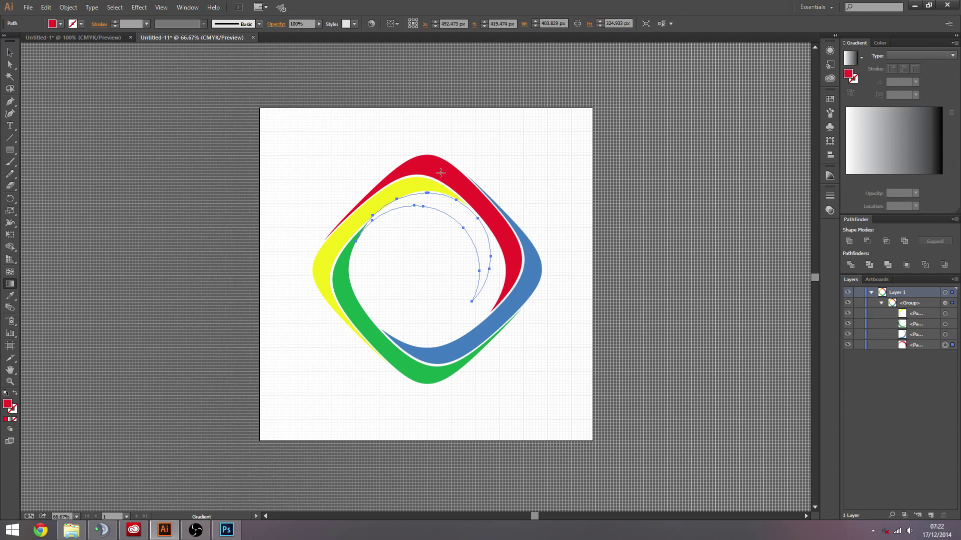
- Fill the red crescent with a linear gradient from the Gradient panel
click(10, 52)
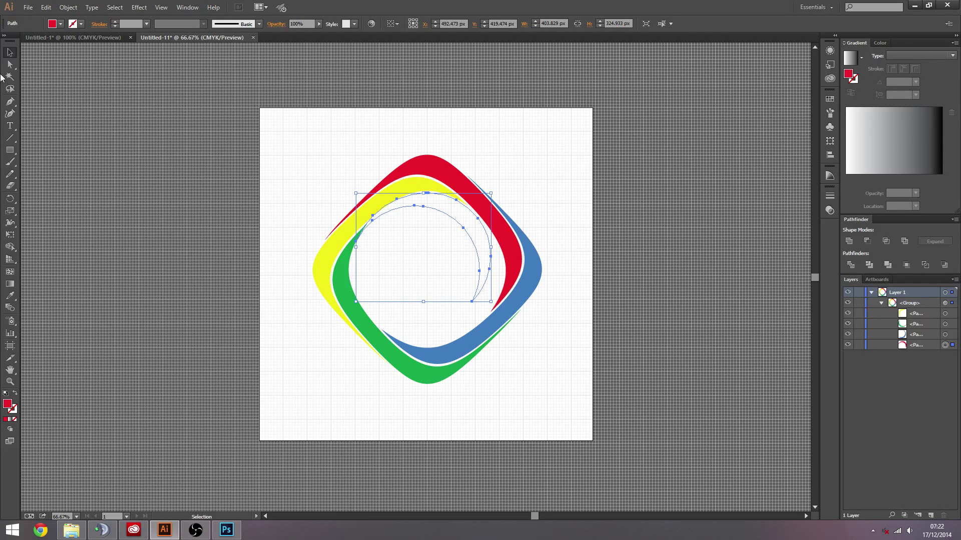
key(a)
click(188, 7)
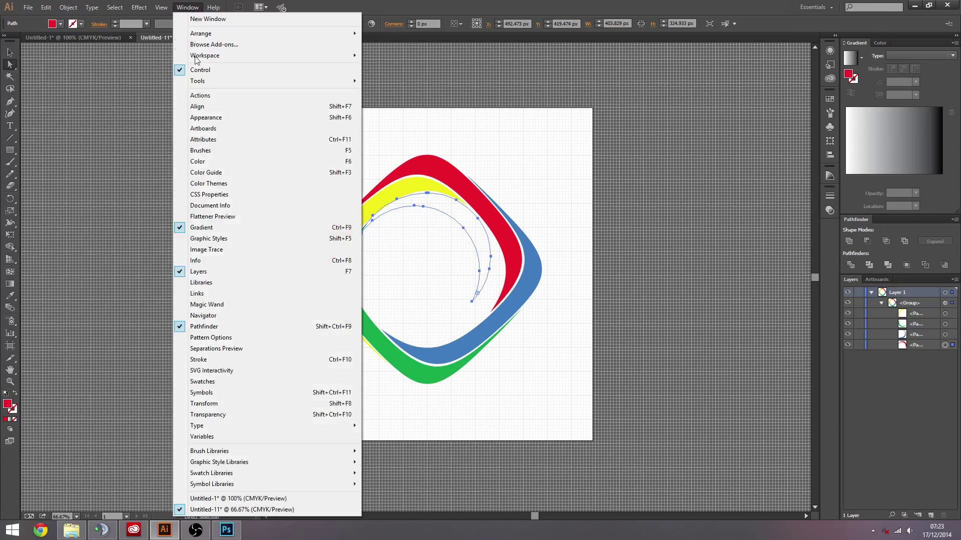
click(881, 92)
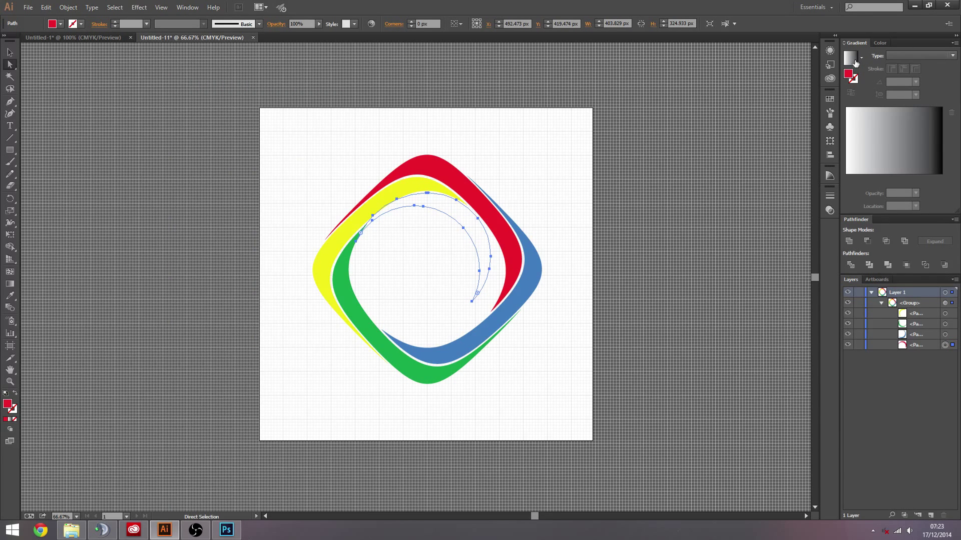
click(852, 61)
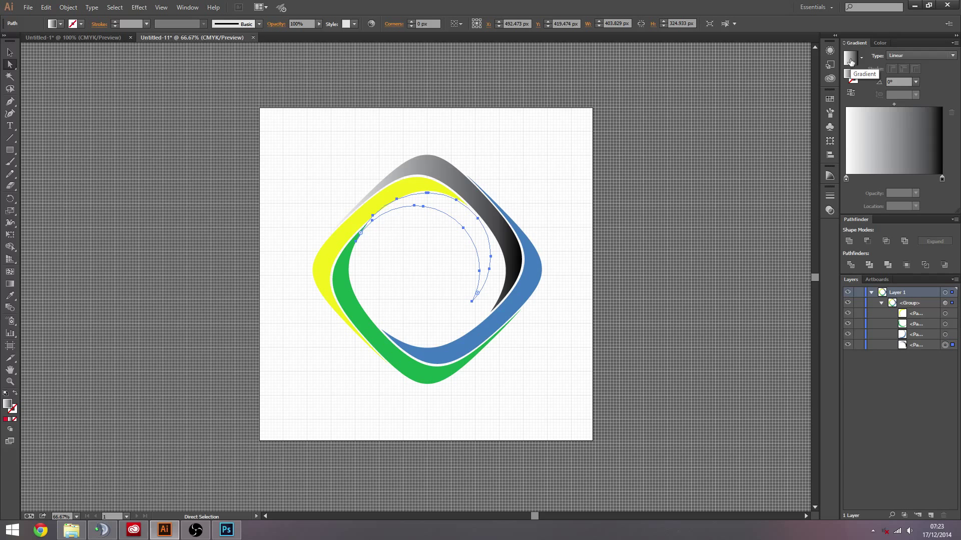
- Set both gradient stops to red, darkening the right stop by adding black
double_click(845, 178)
click(811, 231)
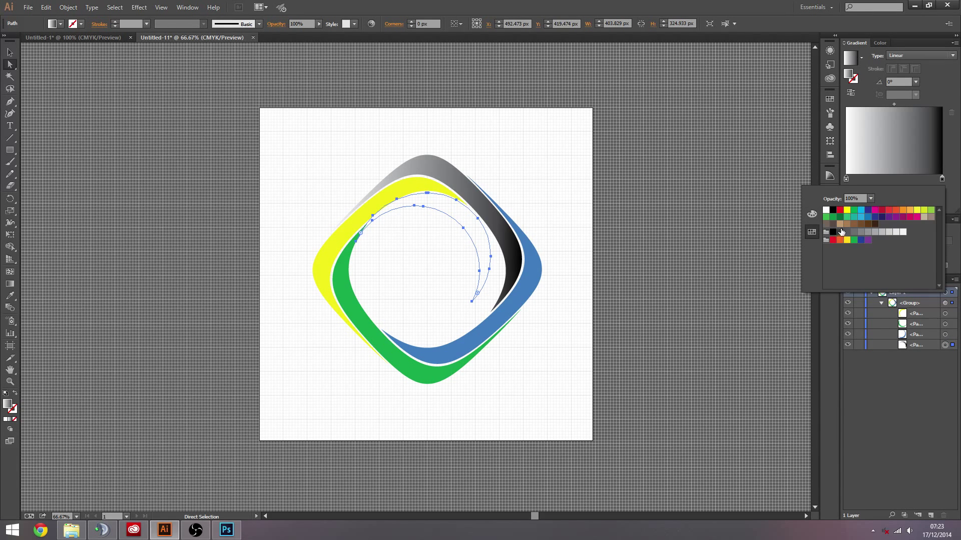
click(839, 210)
click(941, 179)
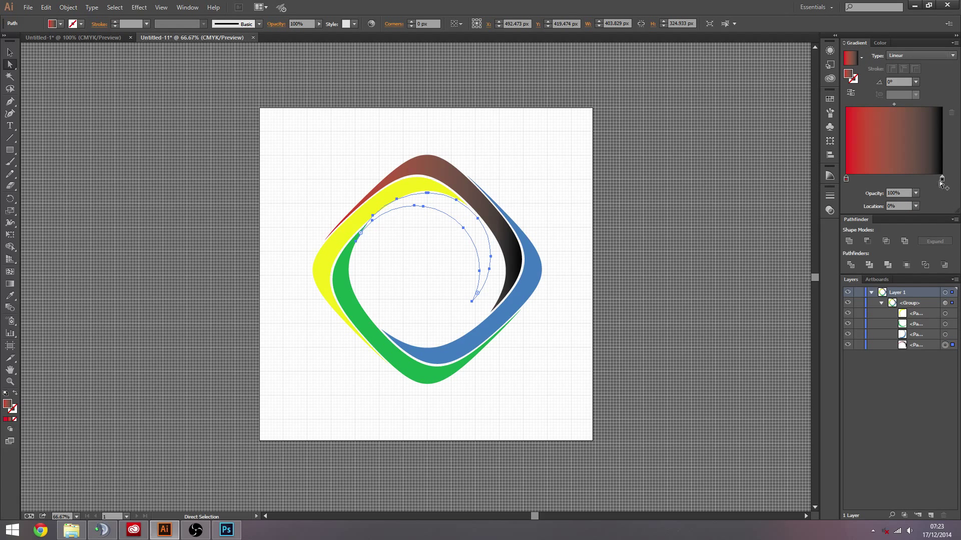
double_click(942, 178)
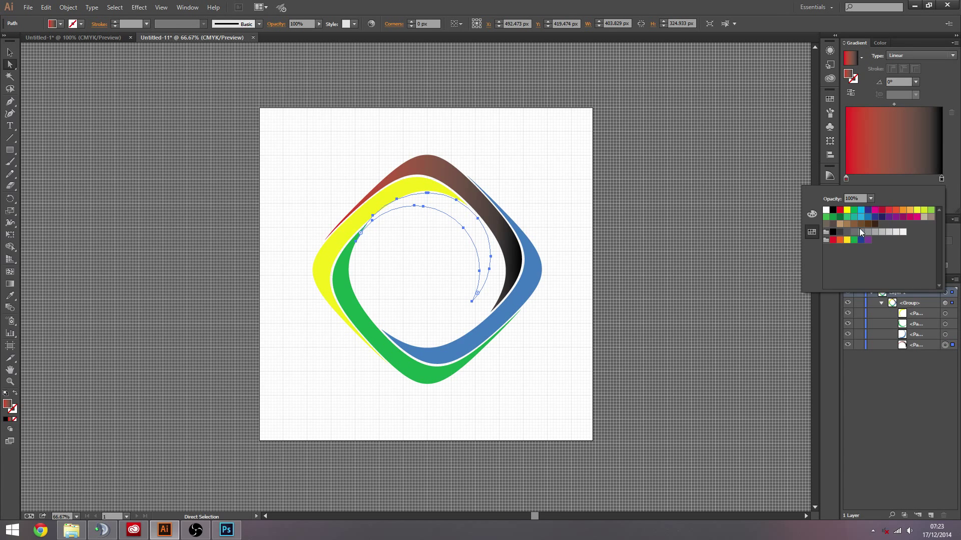
click(840, 210)
click(812, 214)
drag(858, 253, 877, 253)
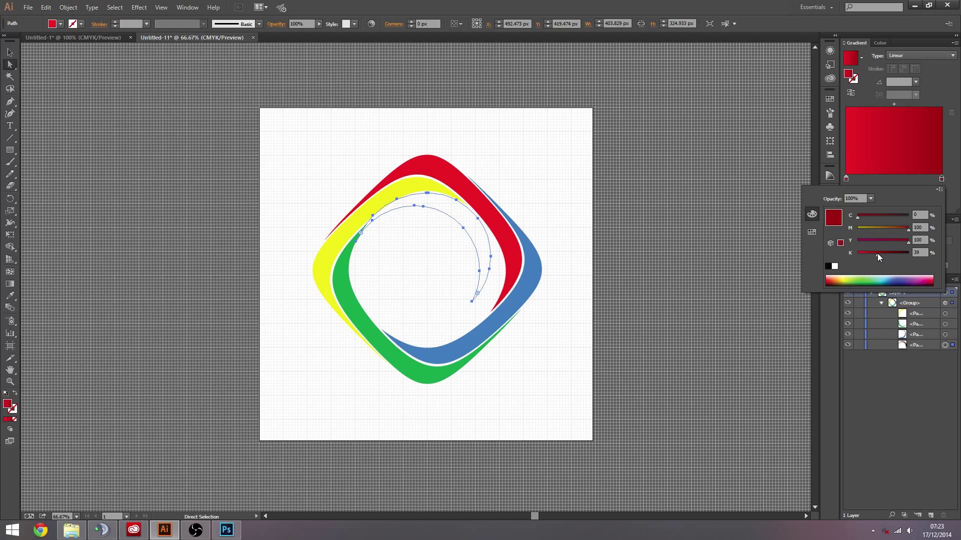
click(889, 179)
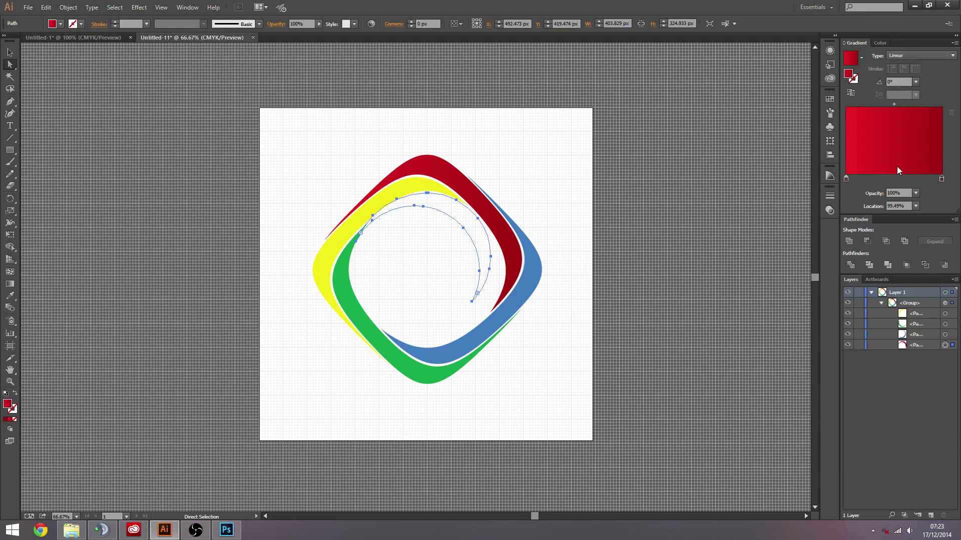
- Try a radial gradient type, then revert to linear
click(905, 56)
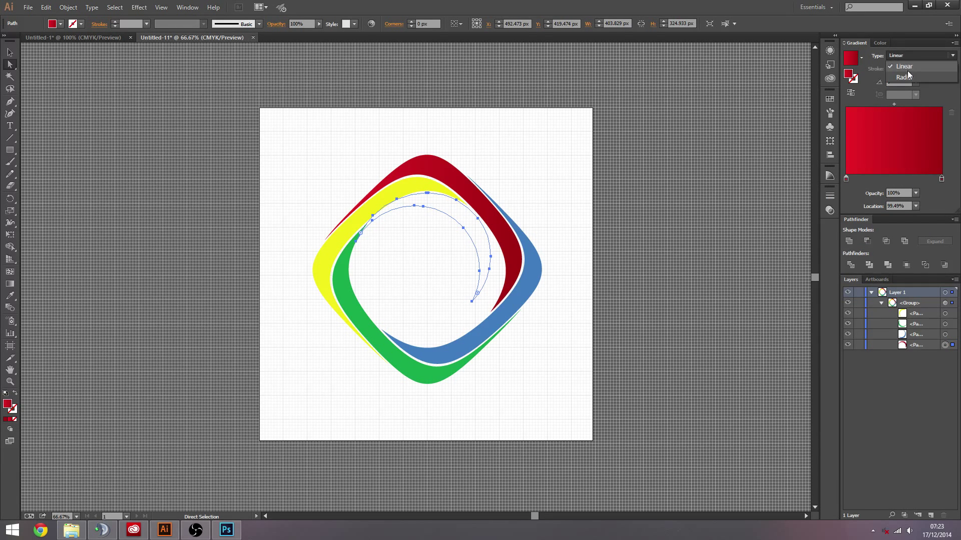
click(906, 76)
click(906, 57)
click(903, 66)
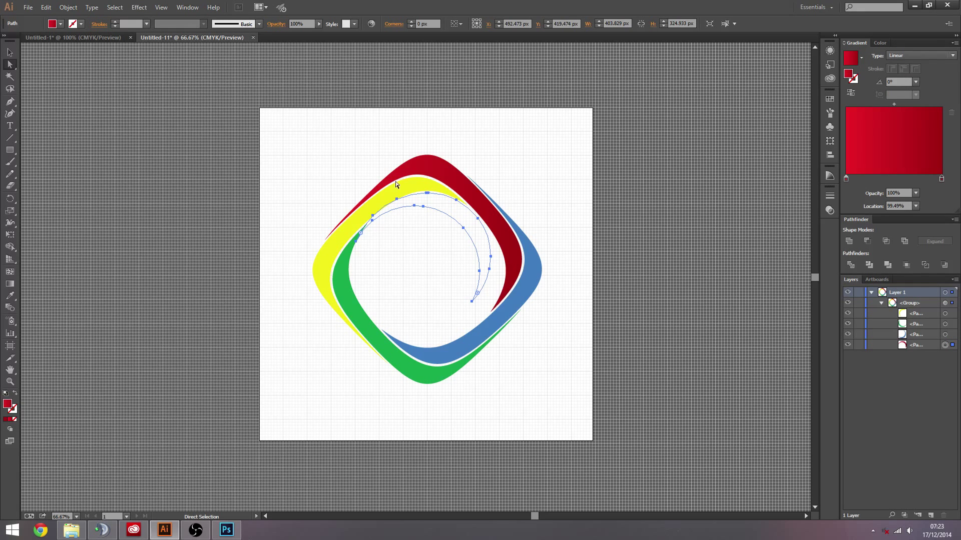
- Drag the gradient diagonally across the red crescent to an angle of about -43.2°
click(9, 283)
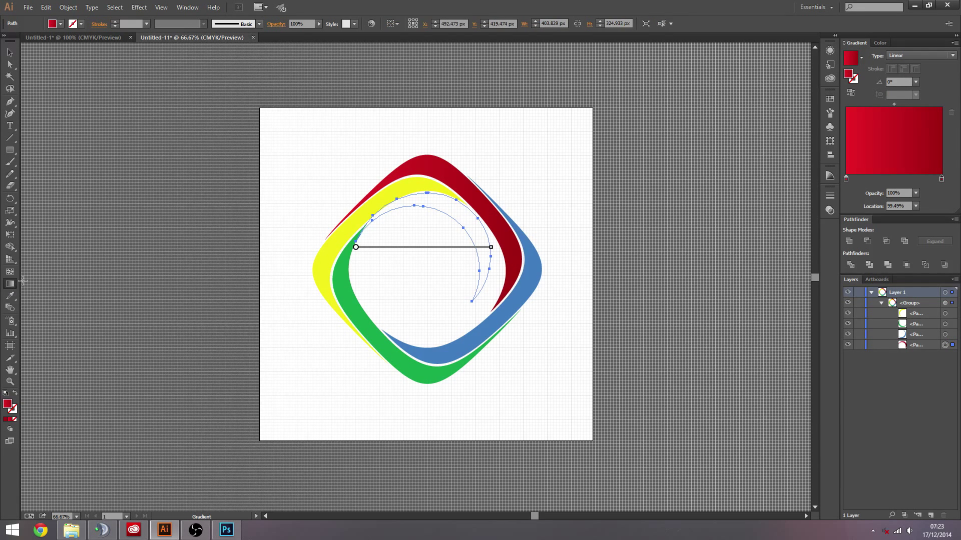
mouse_move(450, 249)
mouse_down()
mouse_move(506, 213)
mouse_move(506, 248)
mouse_move(536, 271)
mouse_move(518, 268)
mouse_up()
mouse_move(395, 247)
mouse_down()
mouse_move(381, 222)
mouse_move(378, 232)
mouse_up()
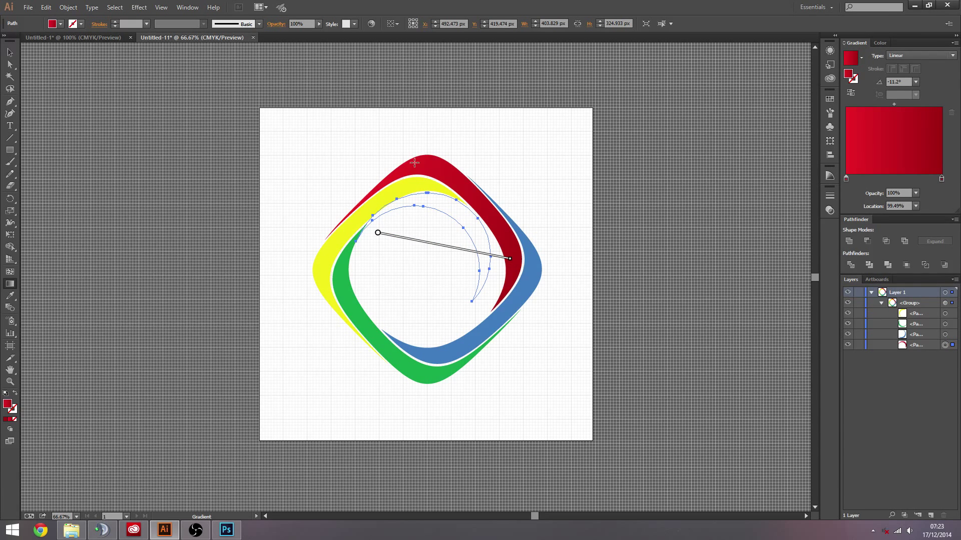
mouse_move(503, 257)
mouse_down()
mouse_move(507, 205)
mouse_move(500, 290)
mouse_move(460, 332)
mouse_move(486, 295)
mouse_up()
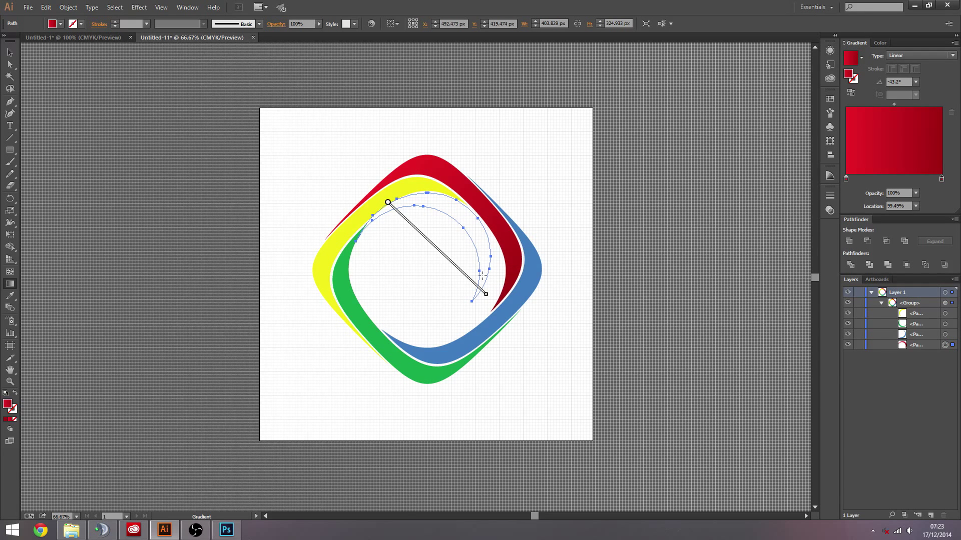
mouse_move(485, 293)
mouse_down()
mouse_move(527, 331)
mouse_move(502, 309)
mouse_move(515, 314)
mouse_move(510, 289)
mouse_move(504, 307)
mouse_up()
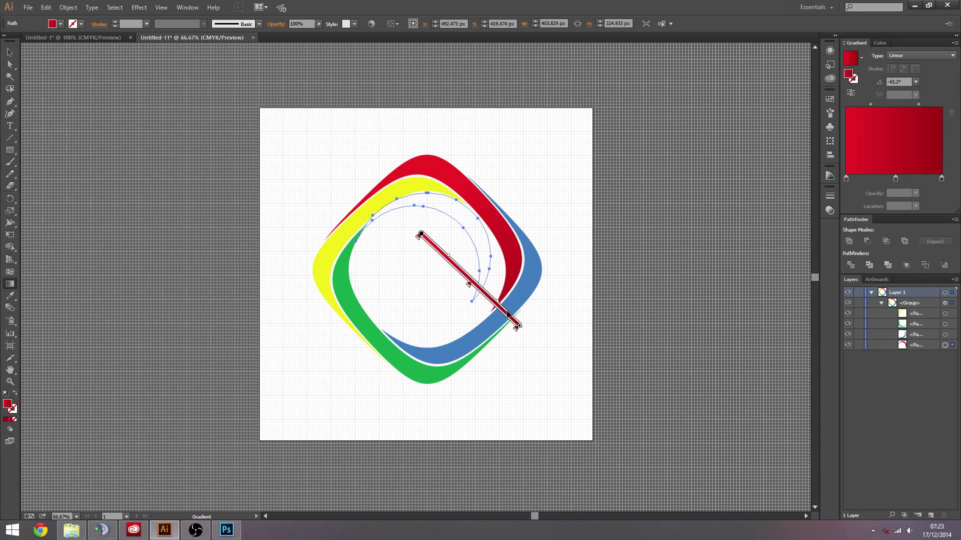
click(10, 52)
click(348, 124)
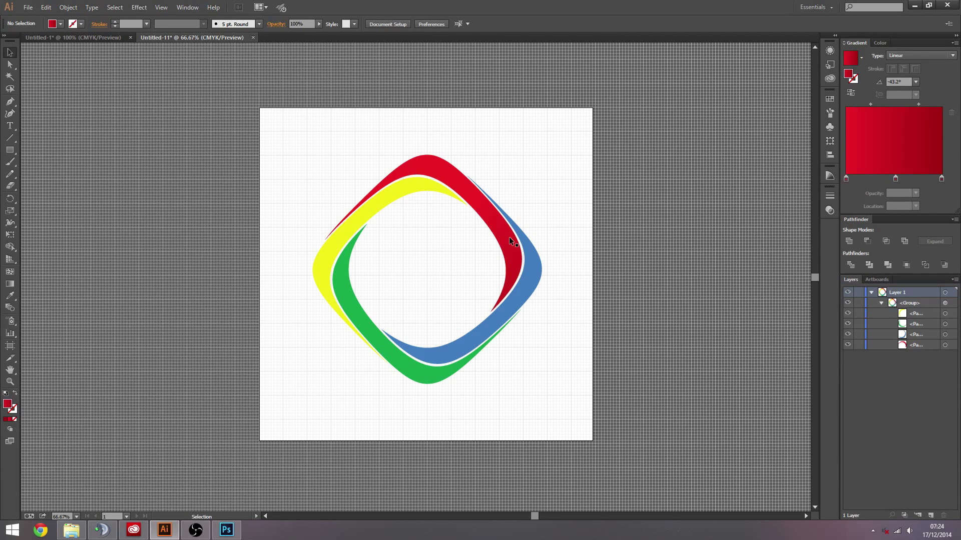
drag(566, 144, 299, 366)
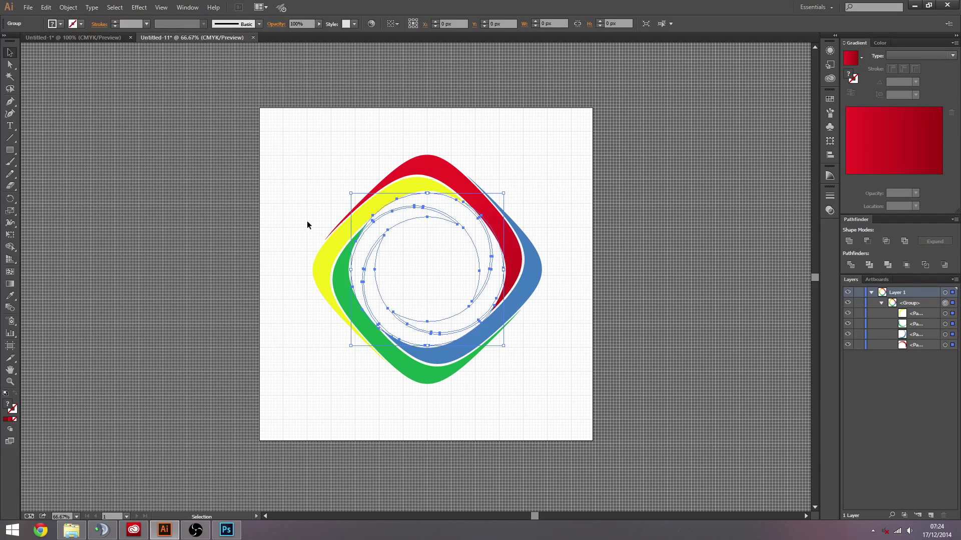
click(575, 140)
drag(537, 138, 215, 442)
click(133, 8)
mouse_move(220, 64)
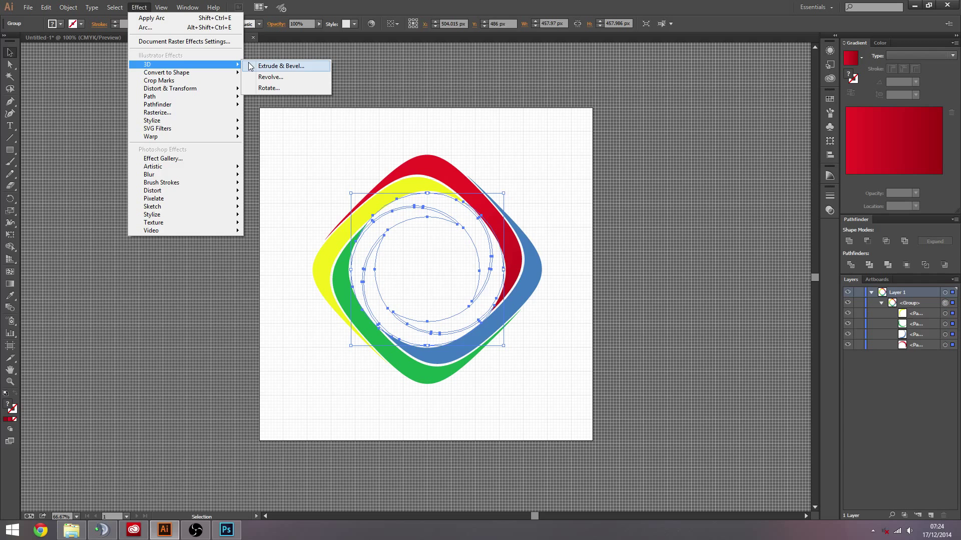
click(280, 66)
drag(531, 150, 711, 170)
click(615, 186)
click(616, 200)
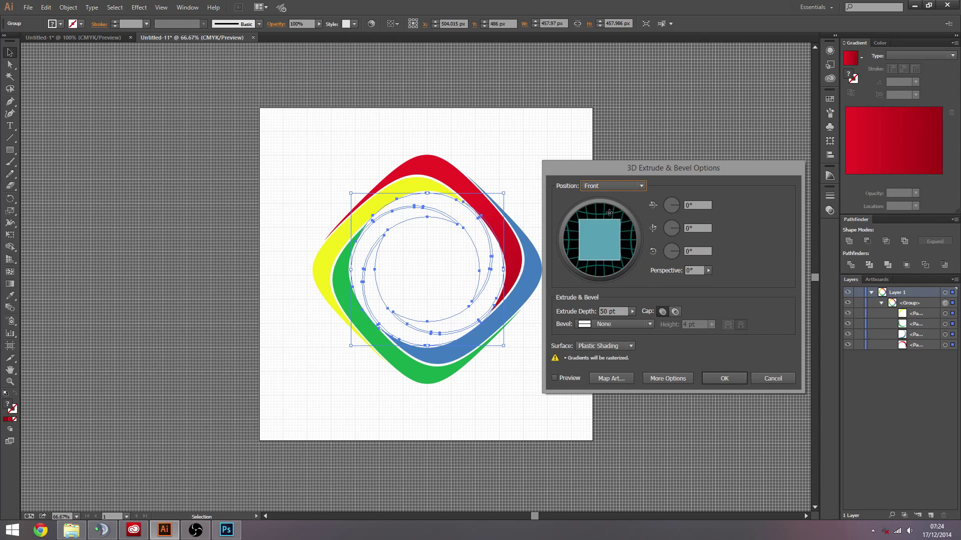
drag(602, 225, 601, 230)
click(724, 378)
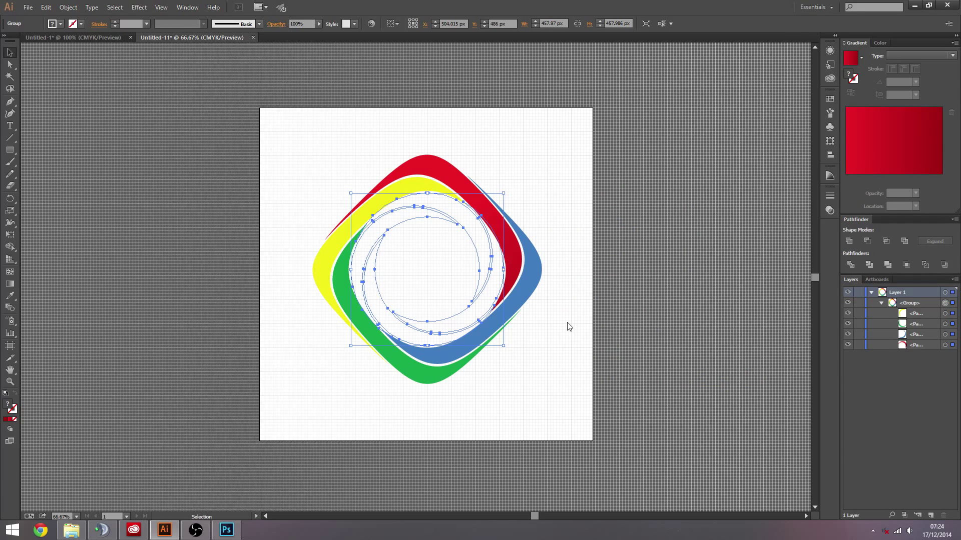
click(554, 404)
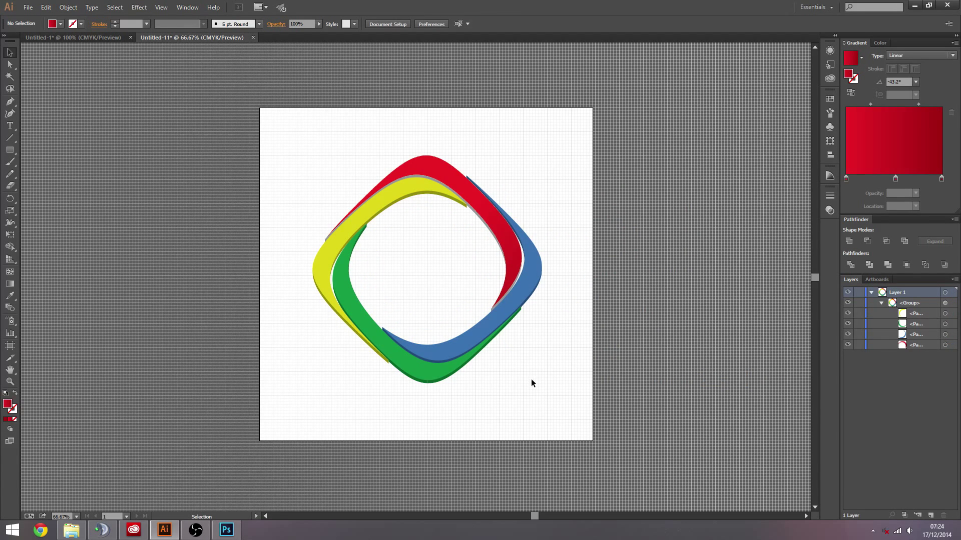
key(z)
click(429, 324)
click(423, 269)
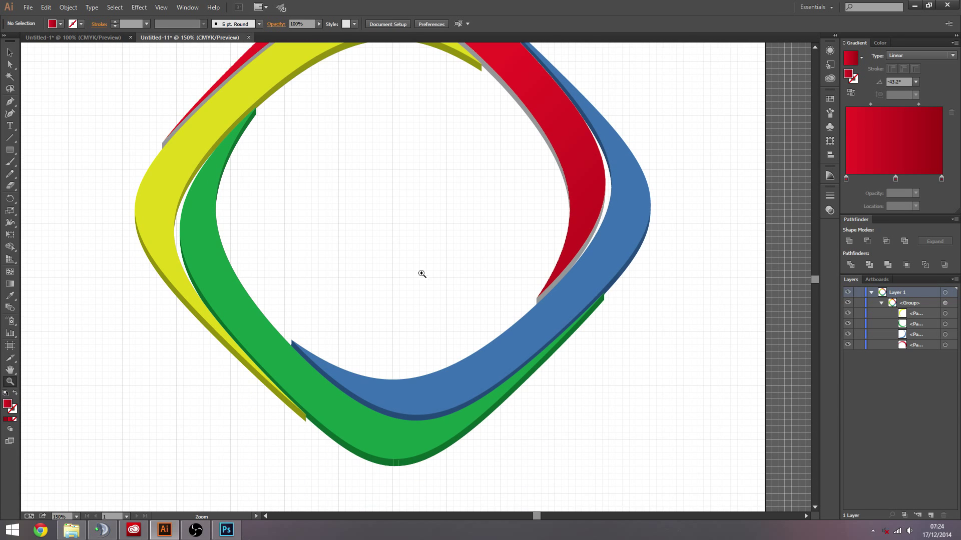
click(585, 247)
click(509, 367)
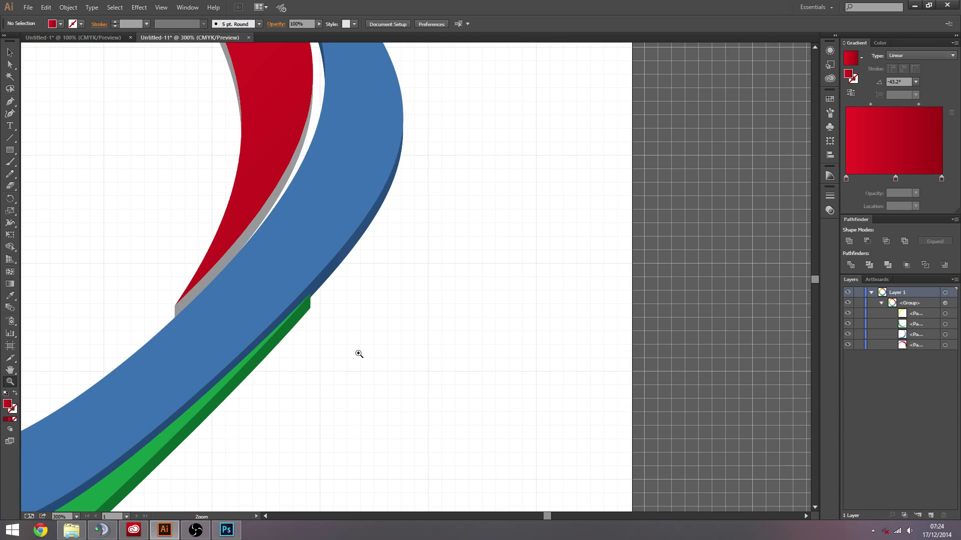
alt+click(214, 283)
alt+click(255, 296)
alt+click(366, 294)
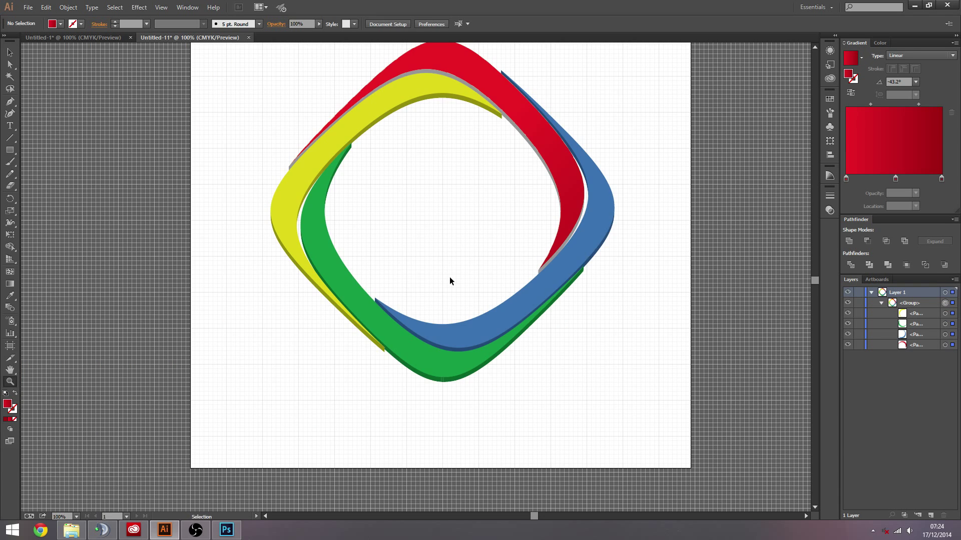
key(ctrl+a)
click(138, 7)
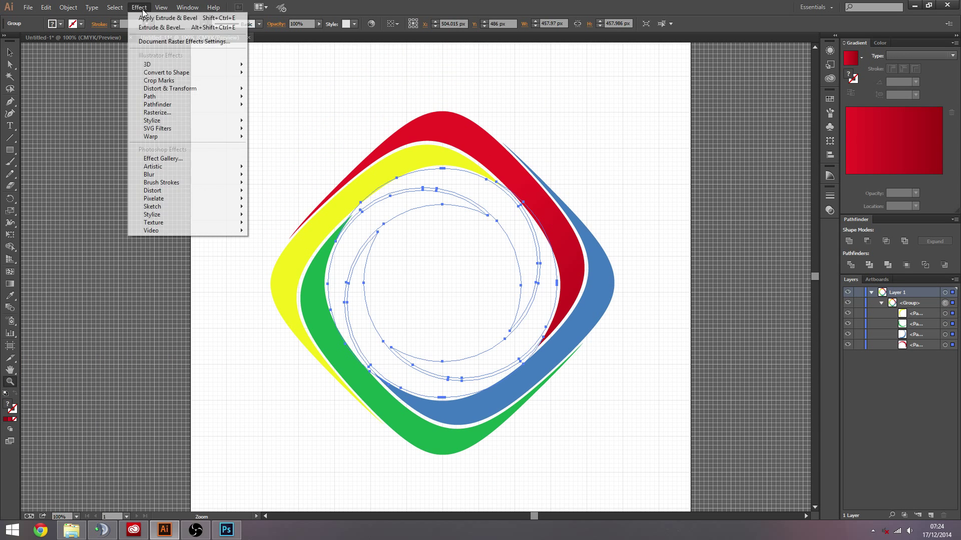
click(337, 100)
scroll(471, 275, down, 3)
- Zoom out and undo five times, removing the gradient, scaling and warp from the crescent group
alt+click(544, 351)
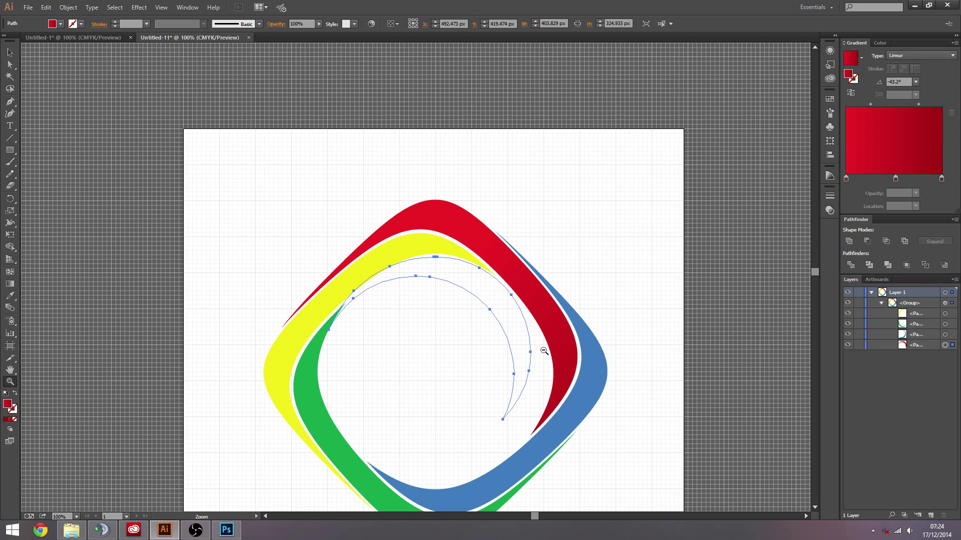
alt+click(463, 342)
key(v)
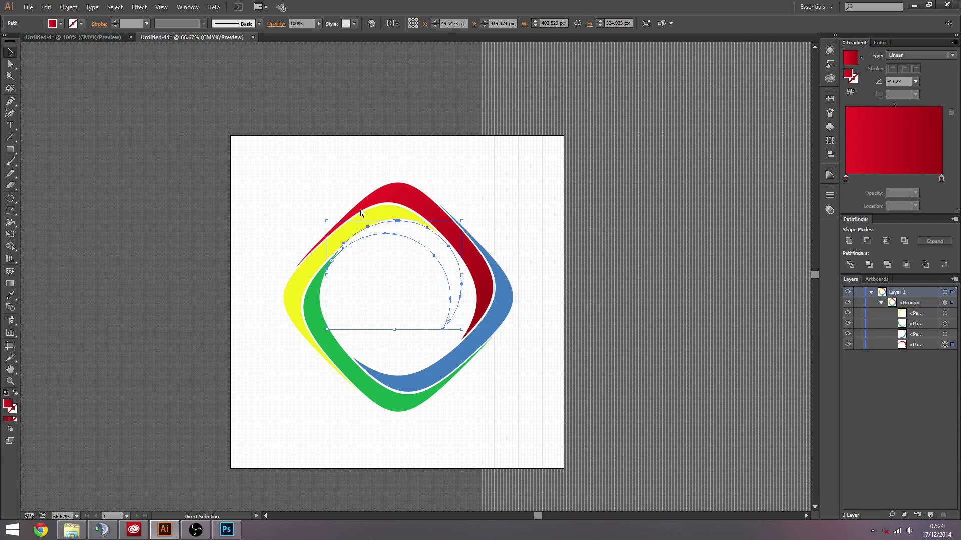
key(ctrl+z)
key(ctrl+z)
key(ctrl+z)
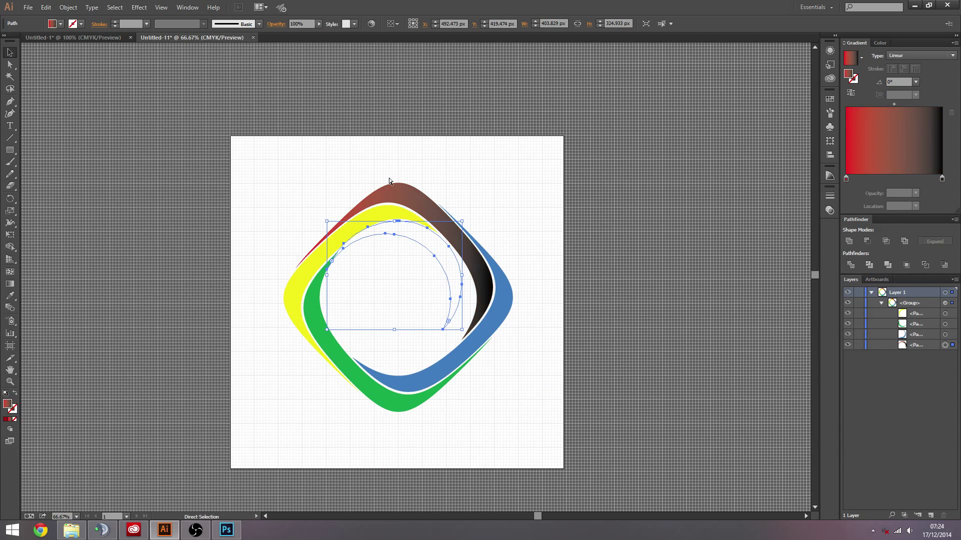
key(ctrl+z)
key(ctrl+z)
key(ctrl+z)
key(ctrl+z)
key(ctrl+z)
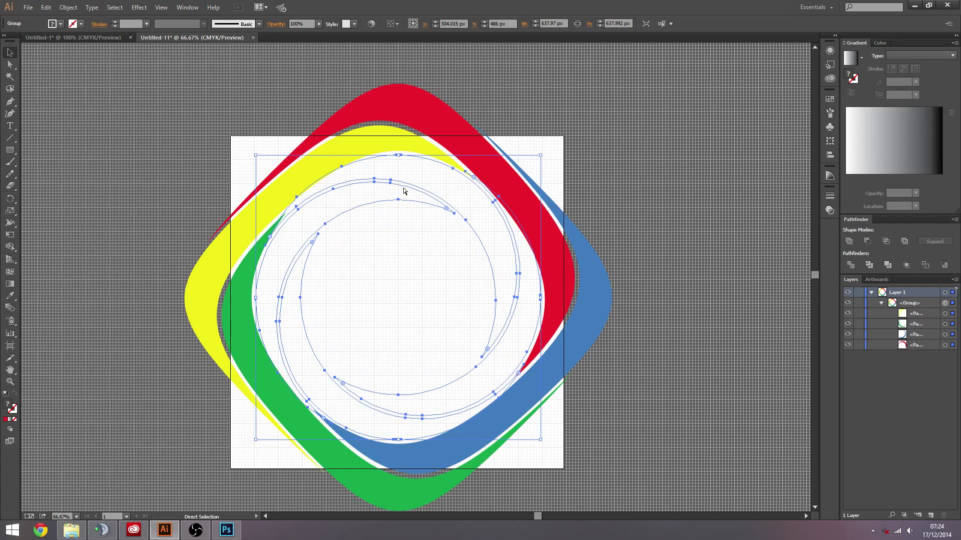
key(ctrl+z)
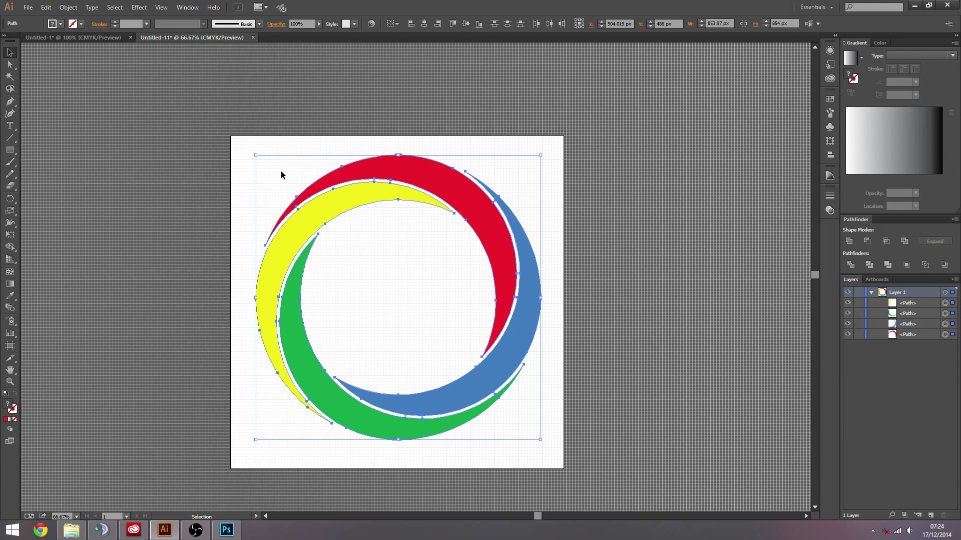
key(ctrl+z)
key(ctrl+z)
key(ctrl+z)
key(ctrl+z)
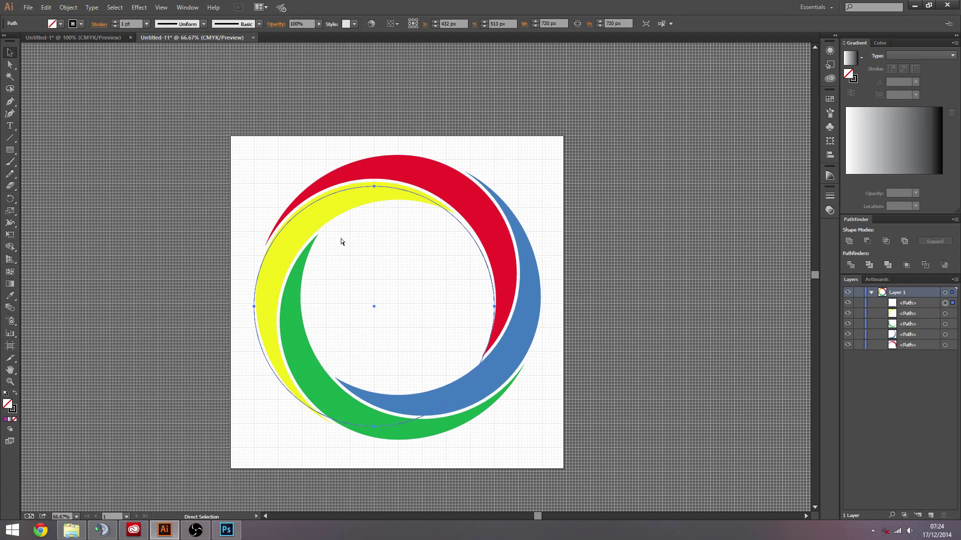
key(ctrl+z)
key(ctrl+z)
- Apply a 3D Extrude & Bevel with Front position and a 9° X rotation
key(v)
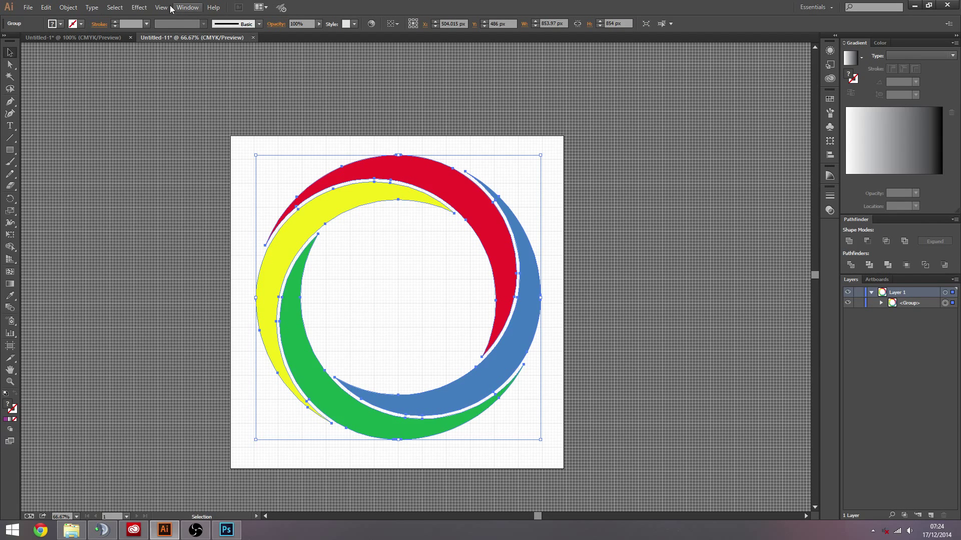
click(161, 8)
mouse_move(141, 8)
mouse_move(152, 67)
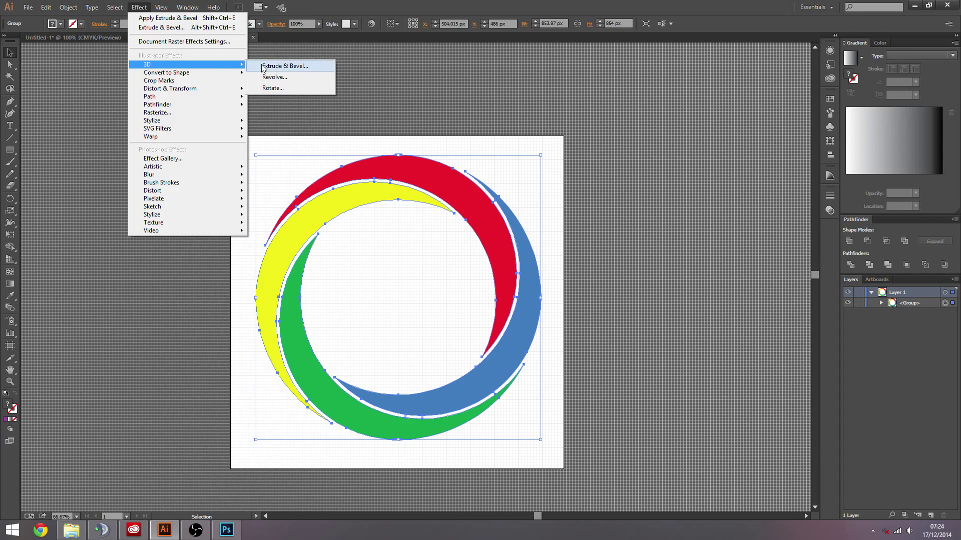
click(274, 66)
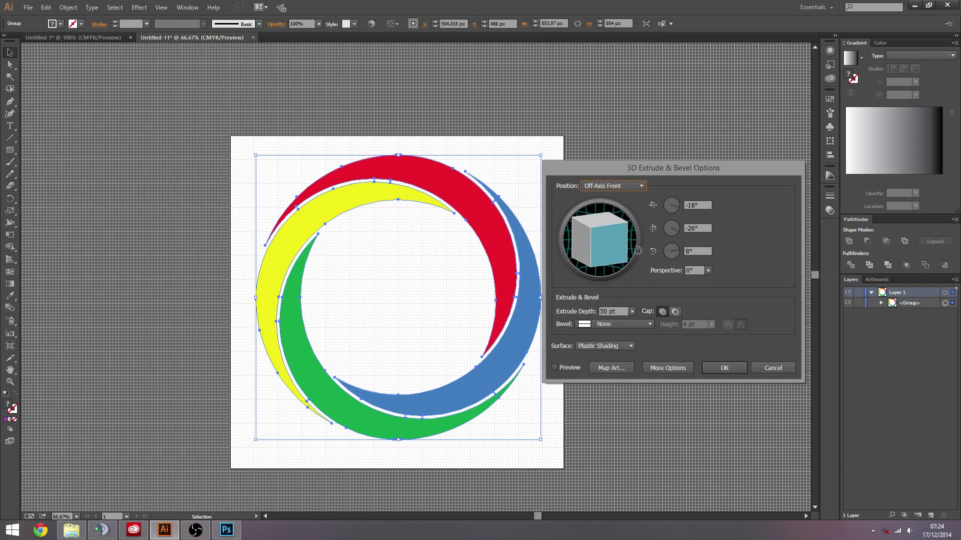
click(606, 185)
click(602, 233)
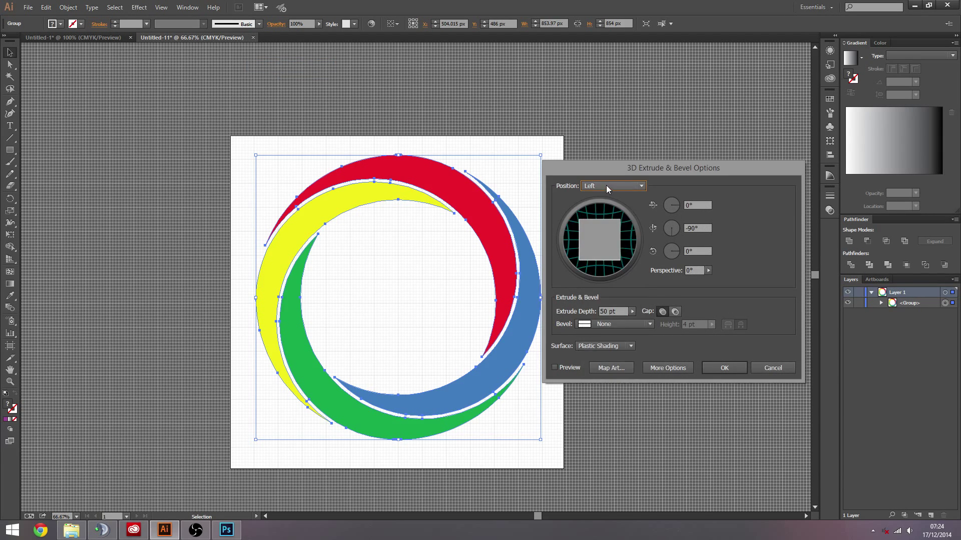
click(606, 185)
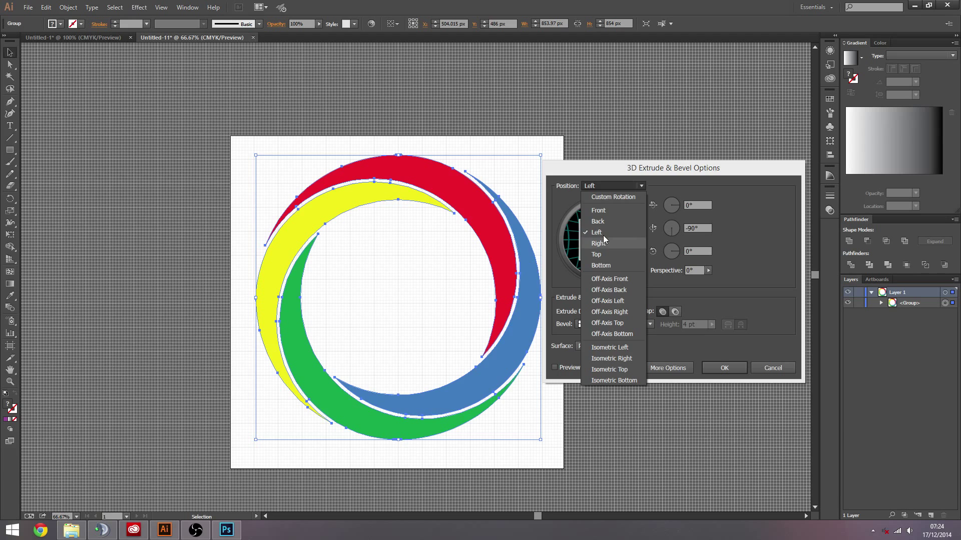
click(604, 211)
drag(599, 232, 600, 225)
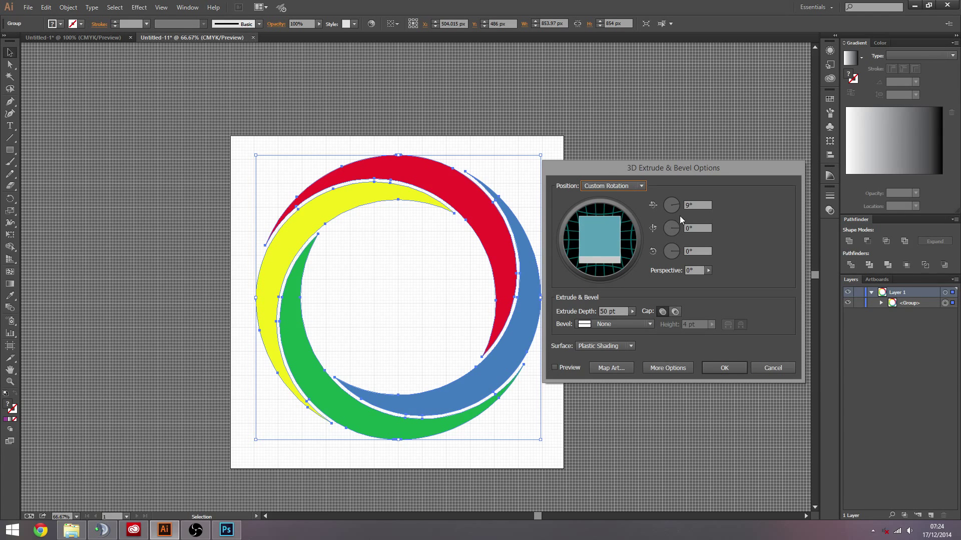
click(668, 204)
key(Return)
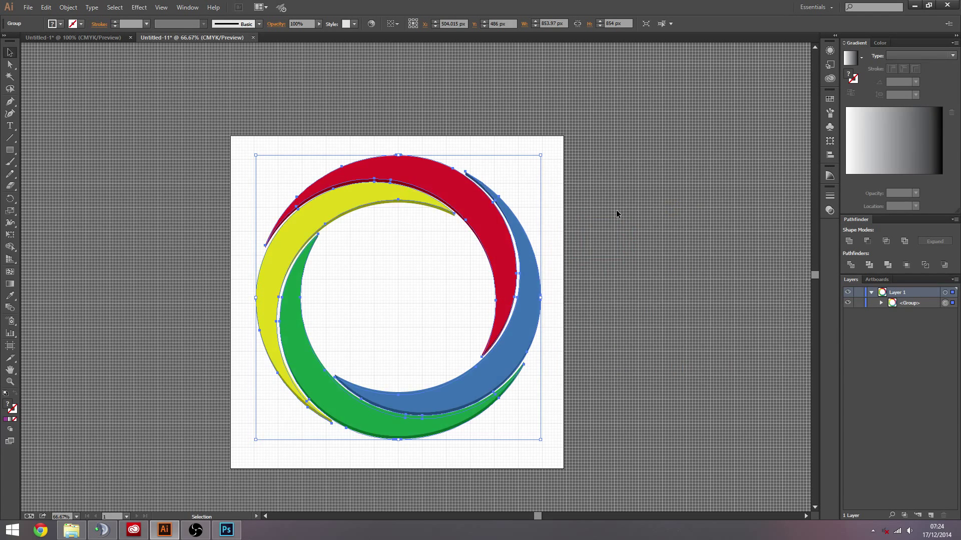
- Zoom in to inspect the darker extruded crescent edges, then zoom back out
click(266, 189)
key(z)
click(420, 307)
click(420, 307)
scroll(451, 300, down, 5)
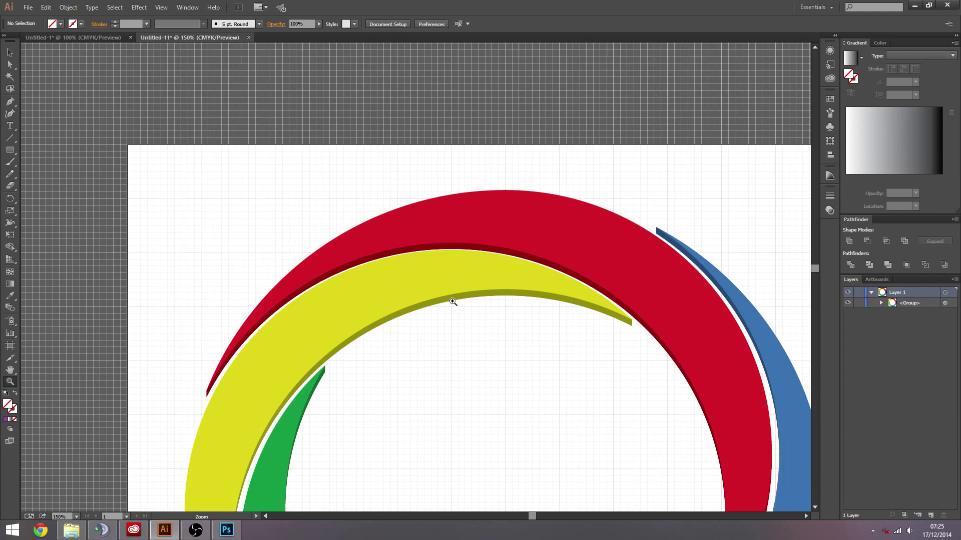
scroll(470, 283, down, 2)
alt+click(482, 285)
alt+click(487, 290)
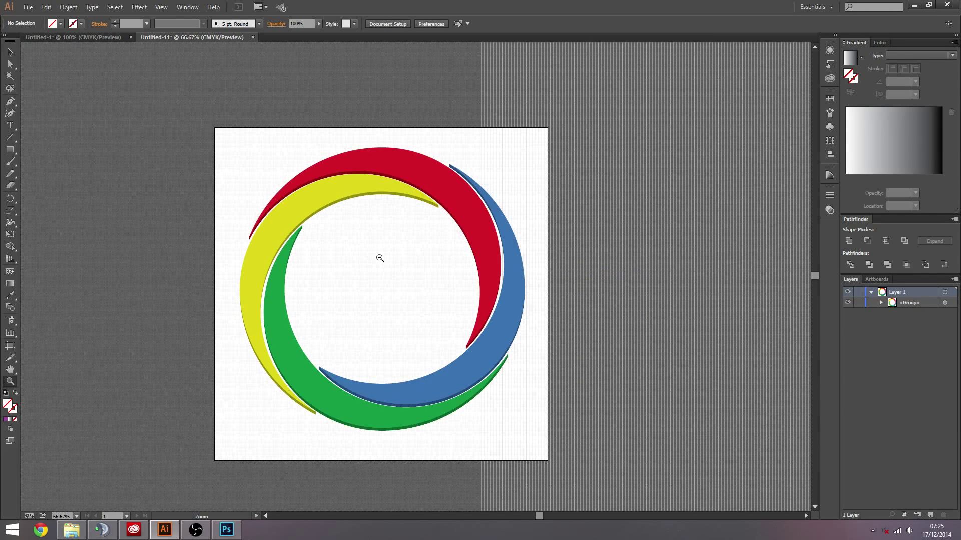
- Warp the extruded ring group with the Inflate style at 100% bend
key(v)
drag(253, 146, 414, 293)
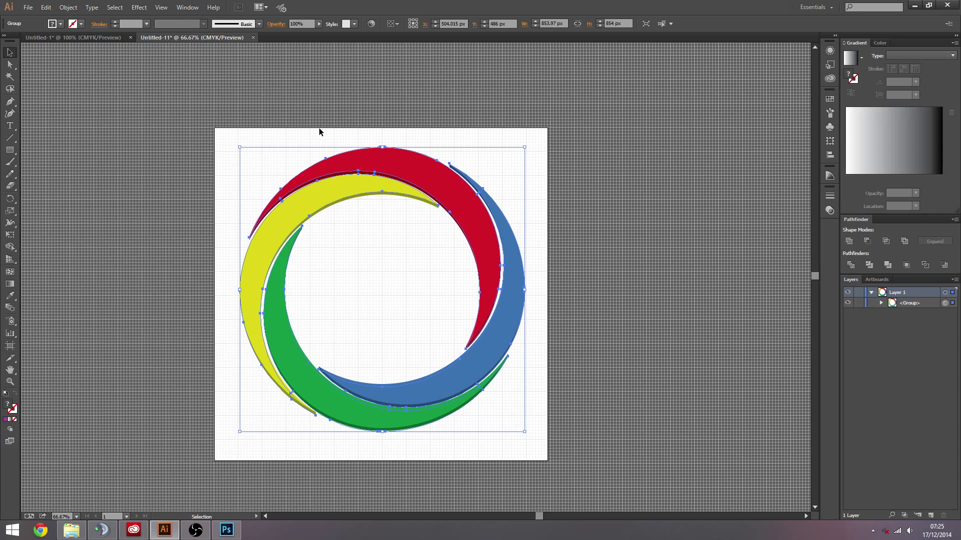
click(139, 7)
mouse_move(211, 136)
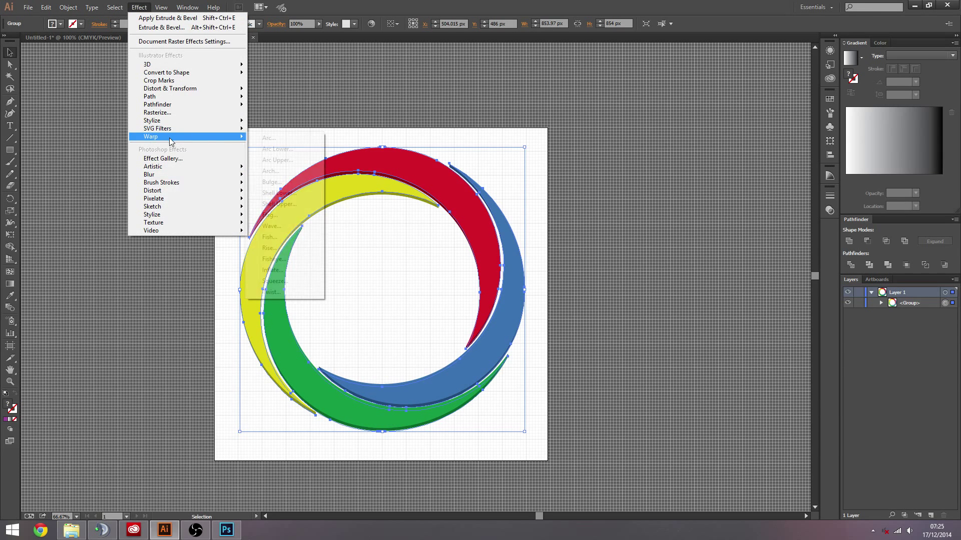
click(300, 280)
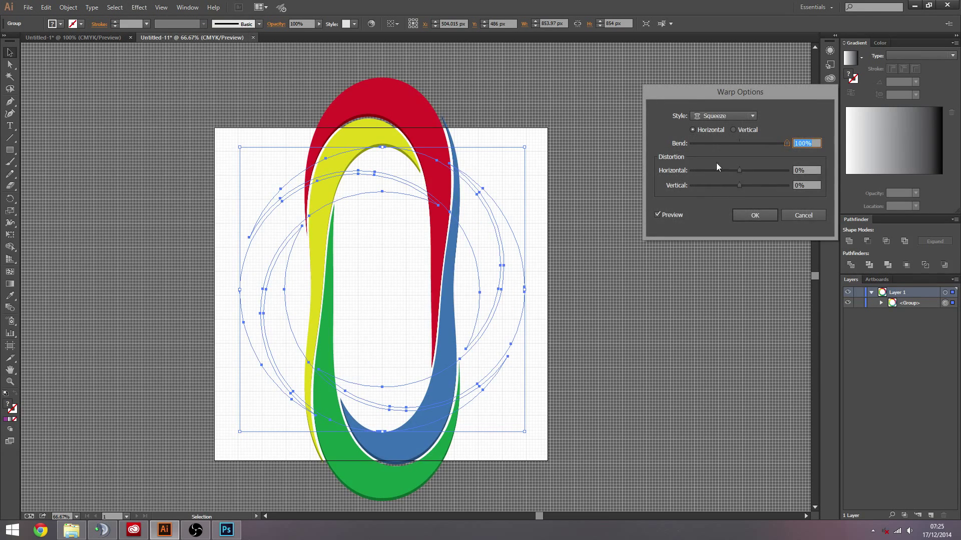
click(729, 116)
click(717, 266)
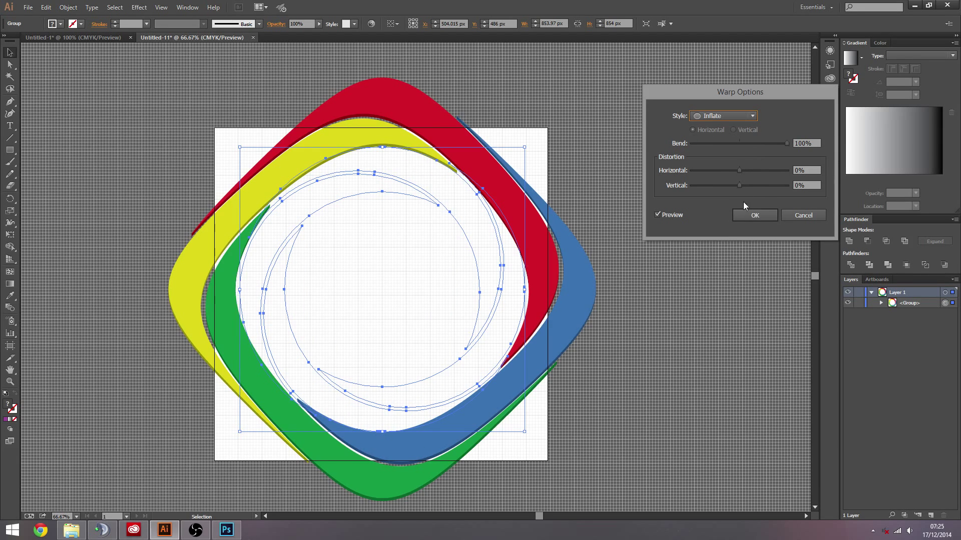
drag(740, 146, 788, 145)
click(755, 216)
- Shrink the warped logo around its centre to fit the artboard, then zoom to check the edges
drag(525, 147, 443, 232)
click(398, 289)
key(z)
click(403, 293)
click(403, 293)
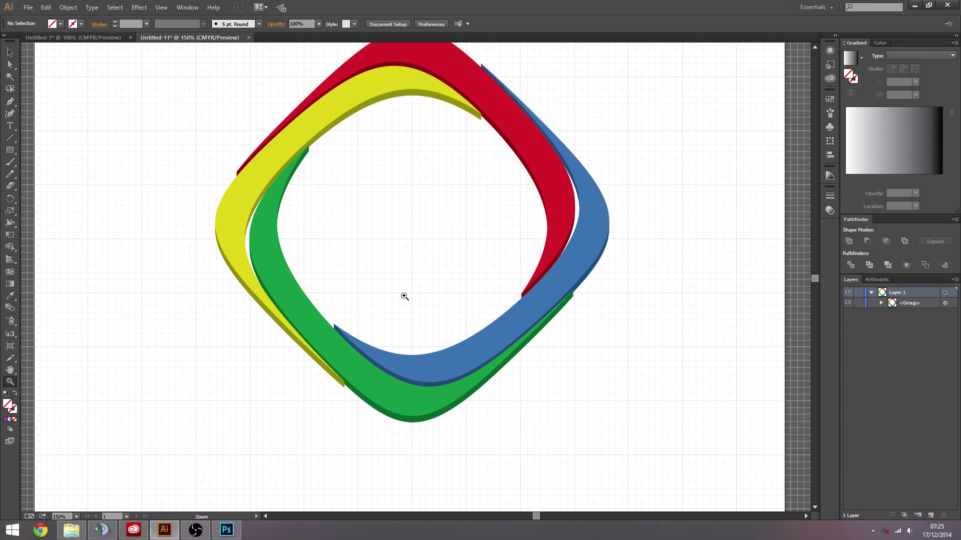
click(405, 295)
scroll(447, 113, up, 2)
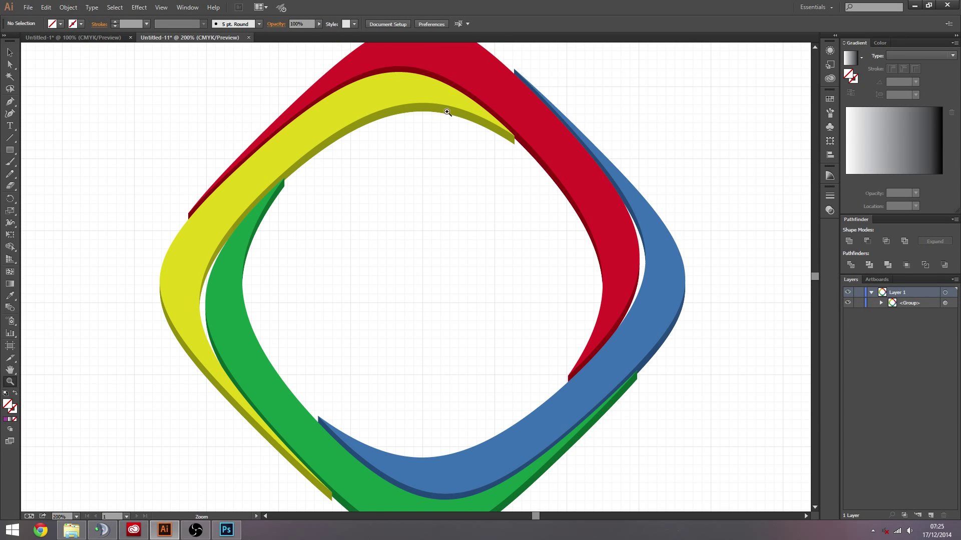
alt+click(427, 264)
alt+click(422, 304)
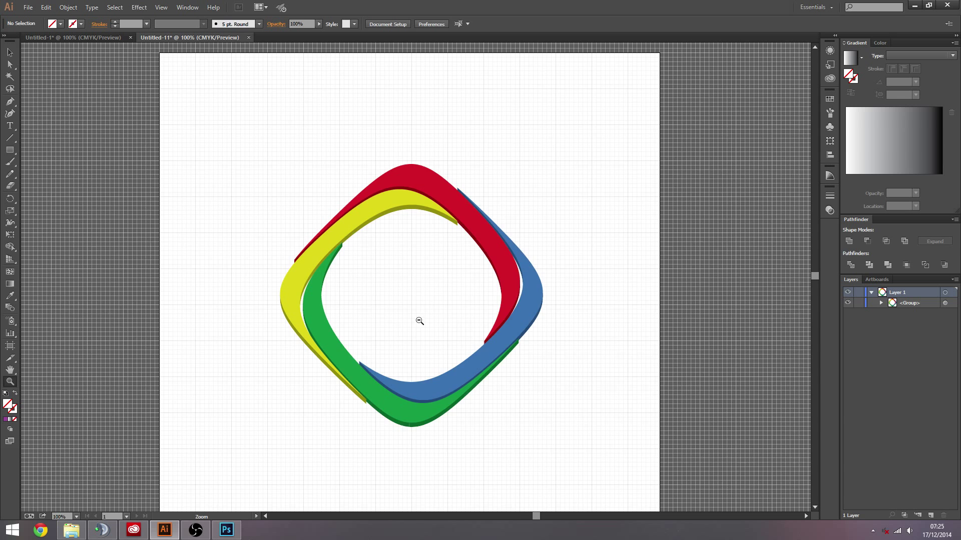
alt+click(419, 324)
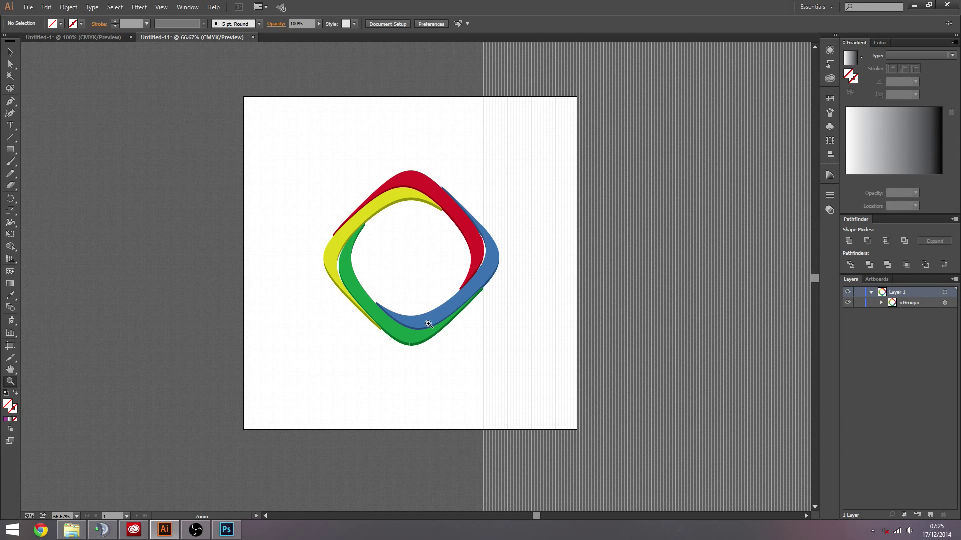
click(433, 287)
scroll(375, 302, down, 1)
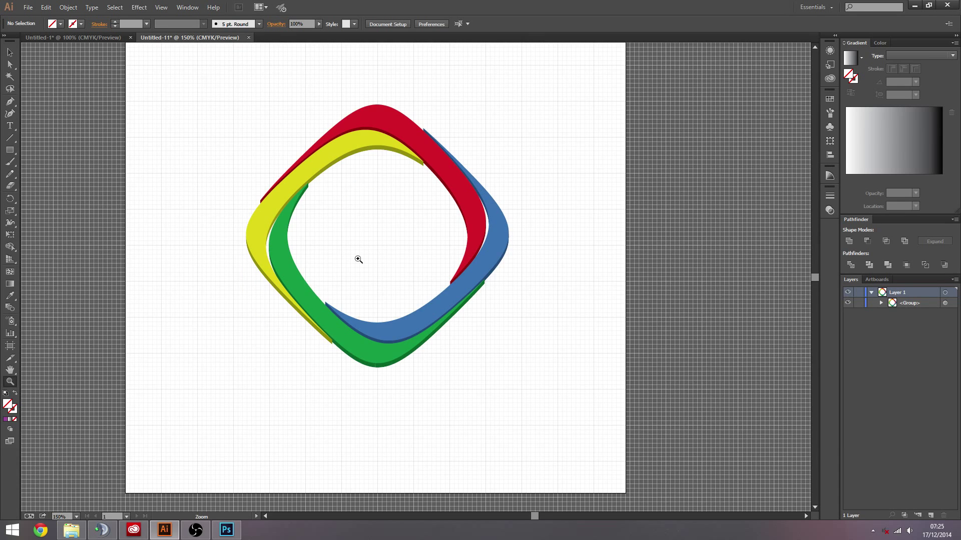
click(360, 253)
scroll(422, 292, up, 3)
scroll(441, 295, down, 1)
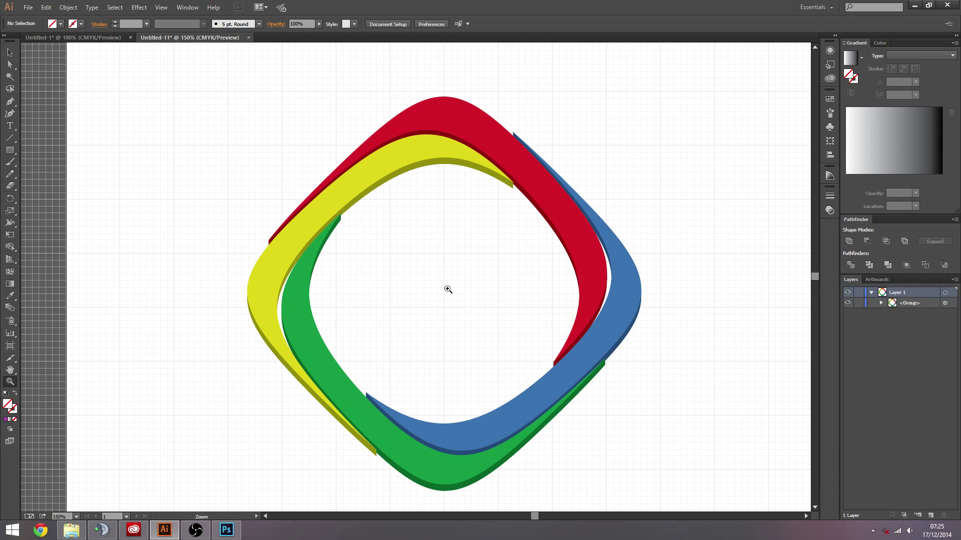
click(10, 52)
drag(681, 101, 190, 471)
scroll(210, 431, down, 3)
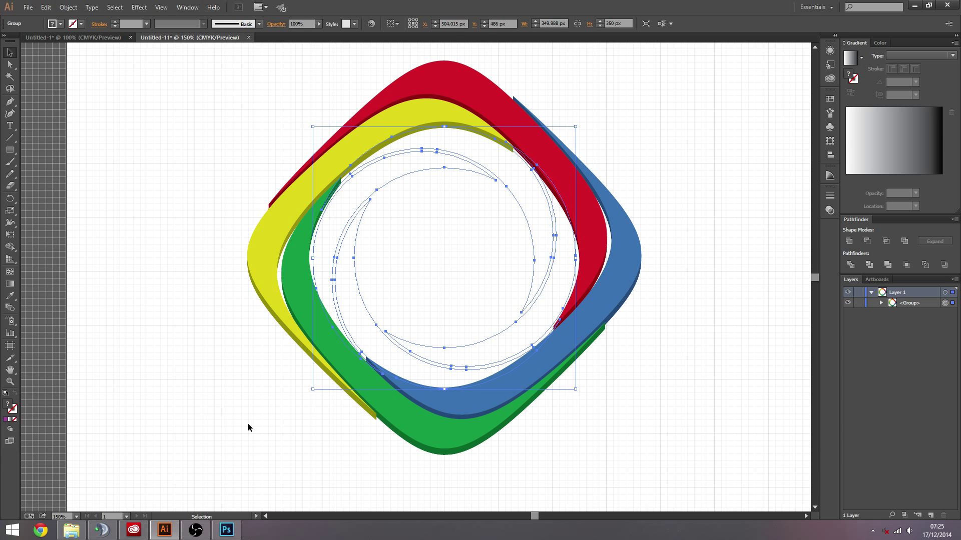
drag(261, 446, 599, 134)
drag(667, 77, 245, 430)
drag(610, 142, 262, 384)
click(646, 178)
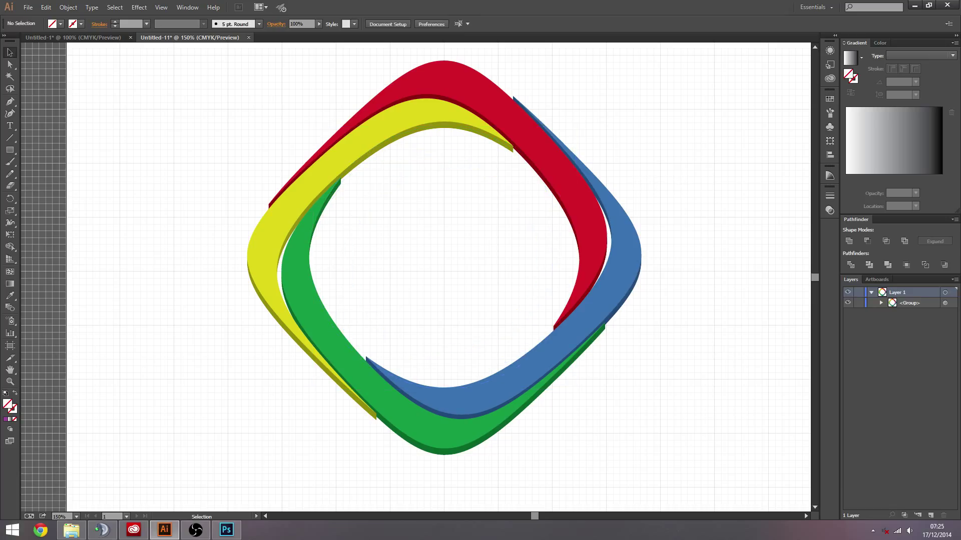